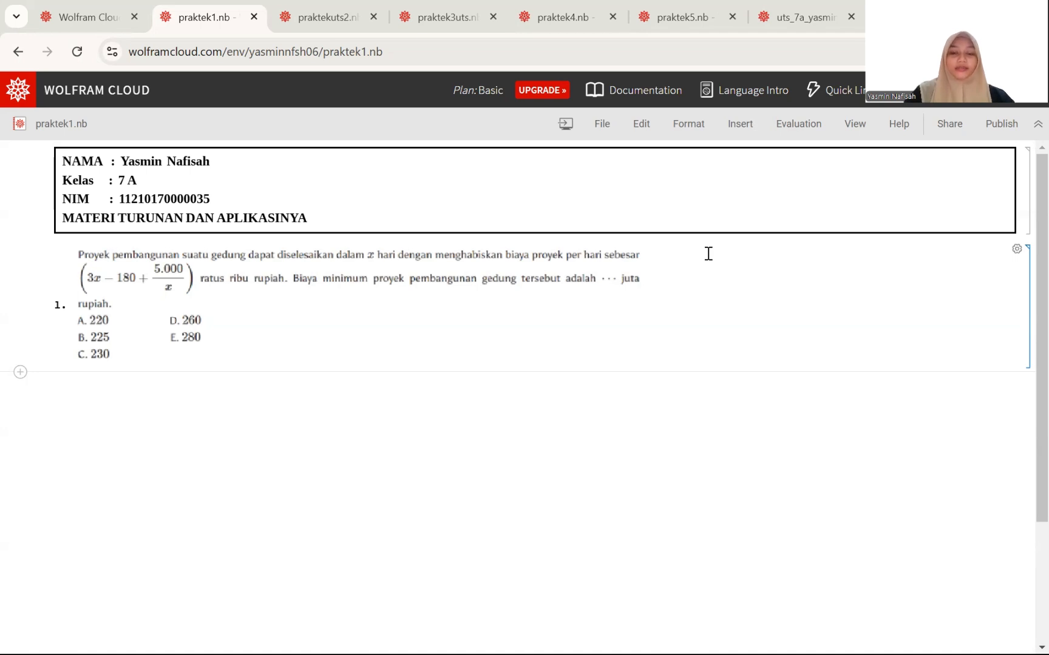
In a new cell below problem 1, define the total cost function f[x_] := x*(3 x - 180 + (5000/x));.
click(106, 393)
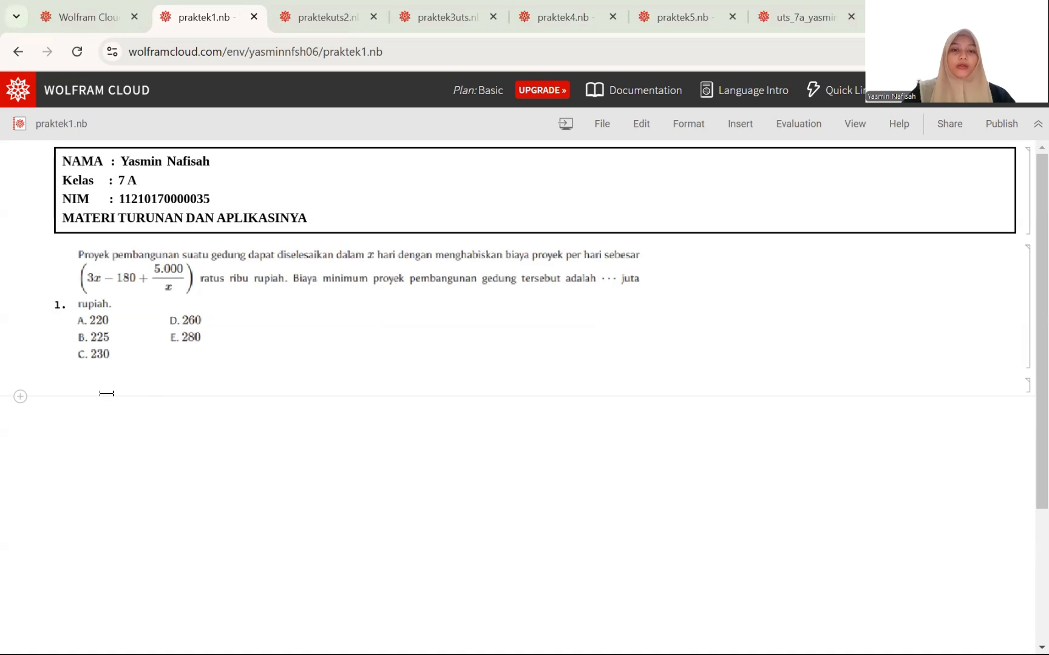
text(f)
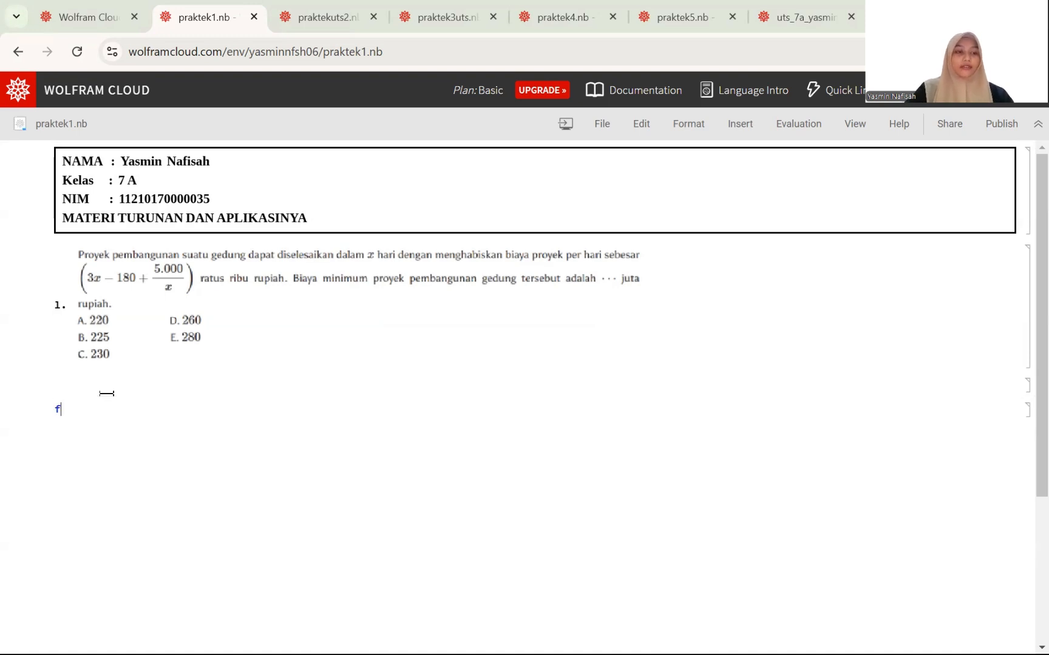
text([x_)
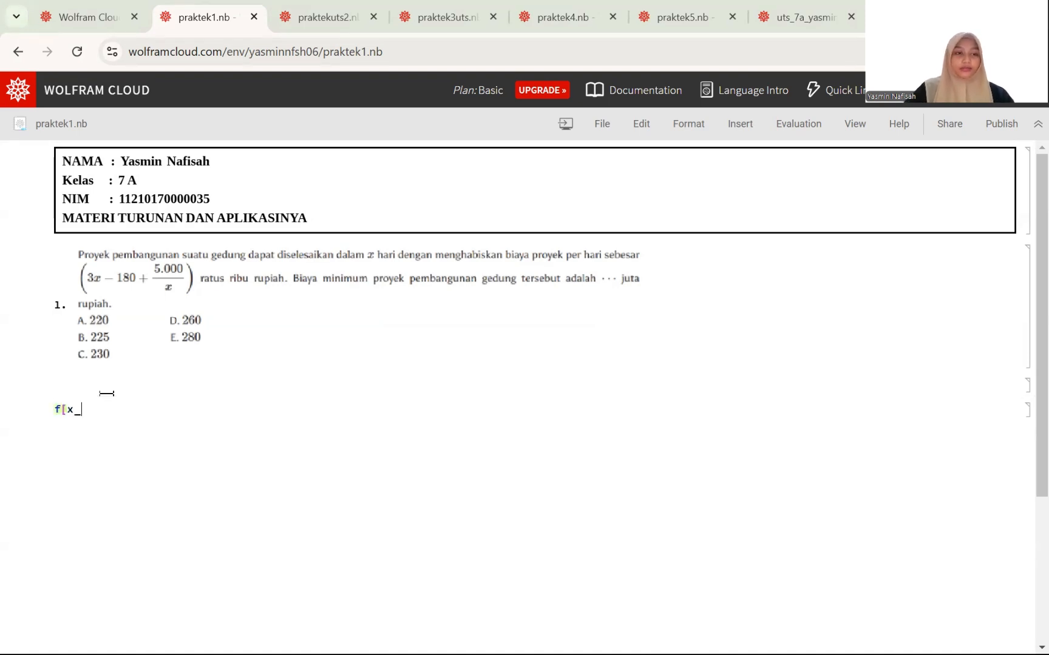
text(] := )
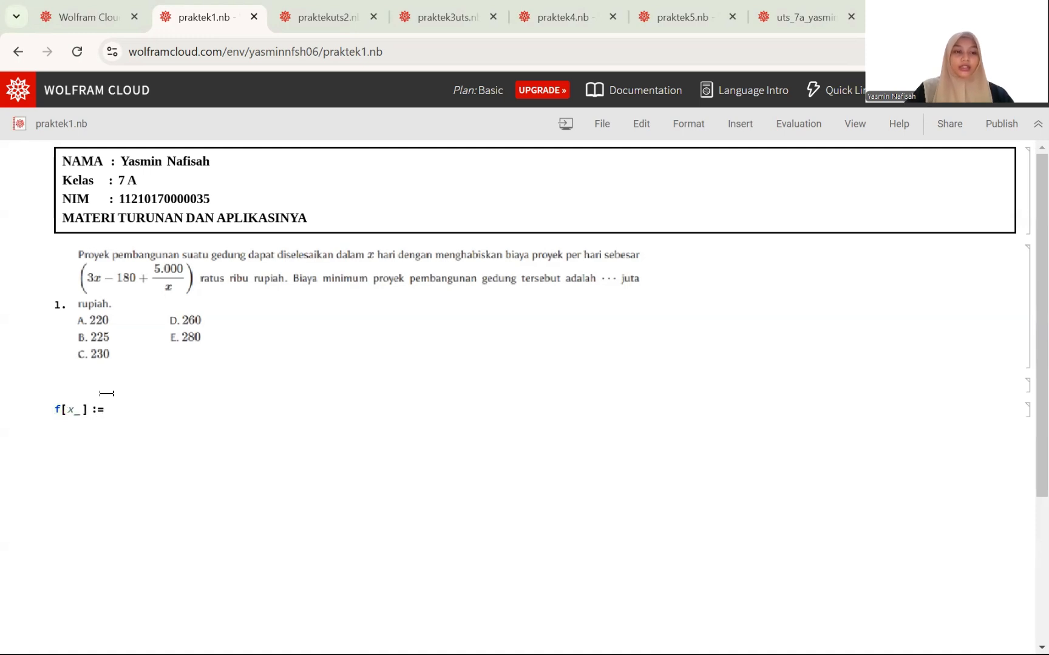
text(x * (3)
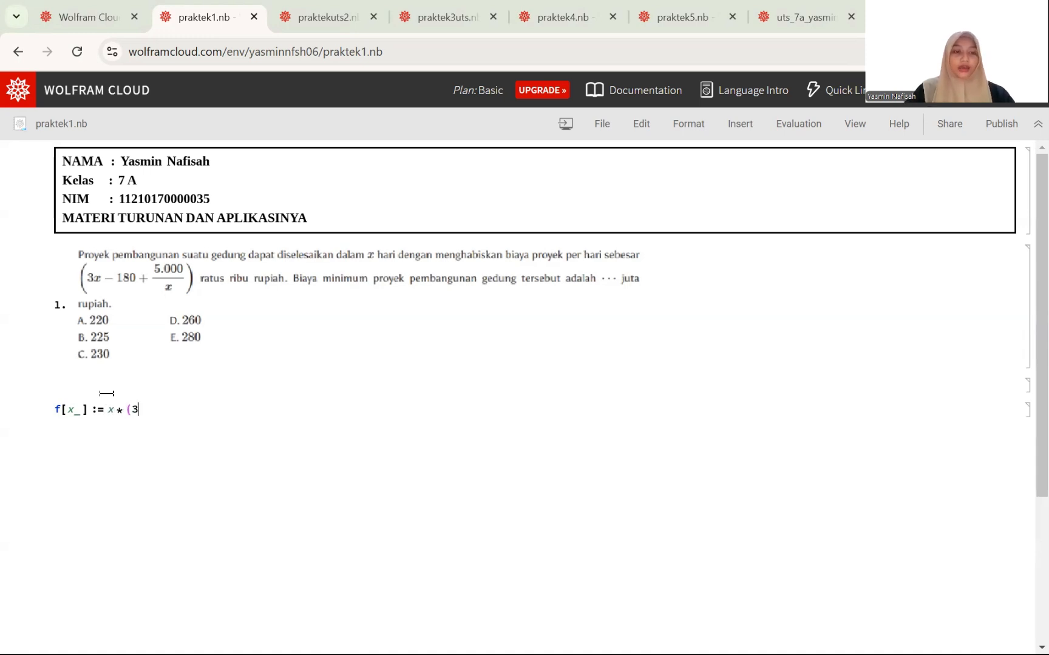
text( x - 180 )
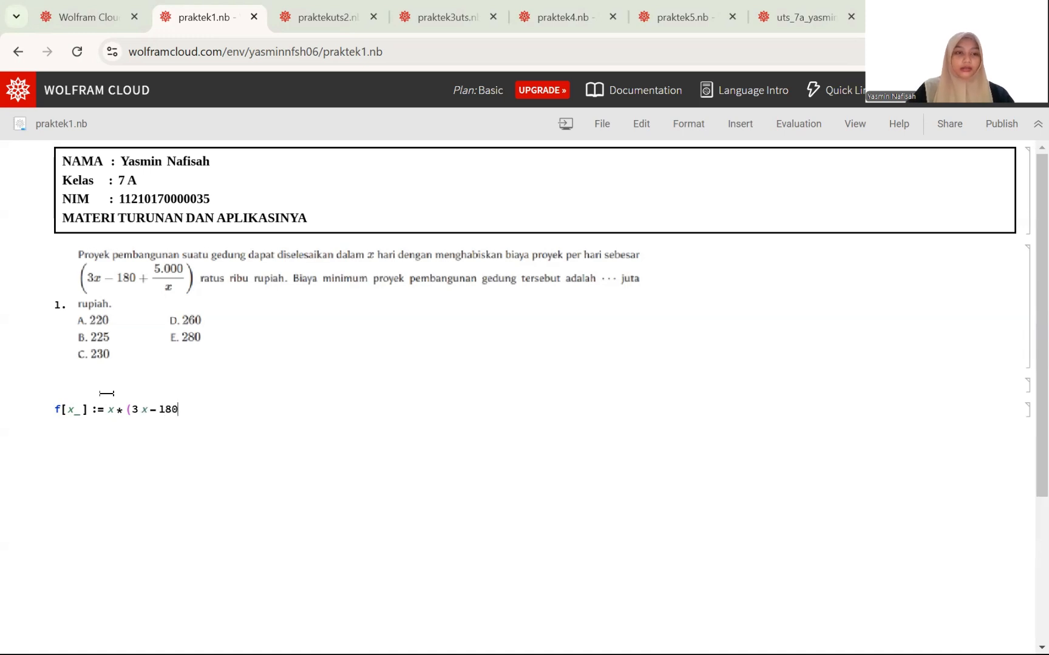
text(+ (5000 )
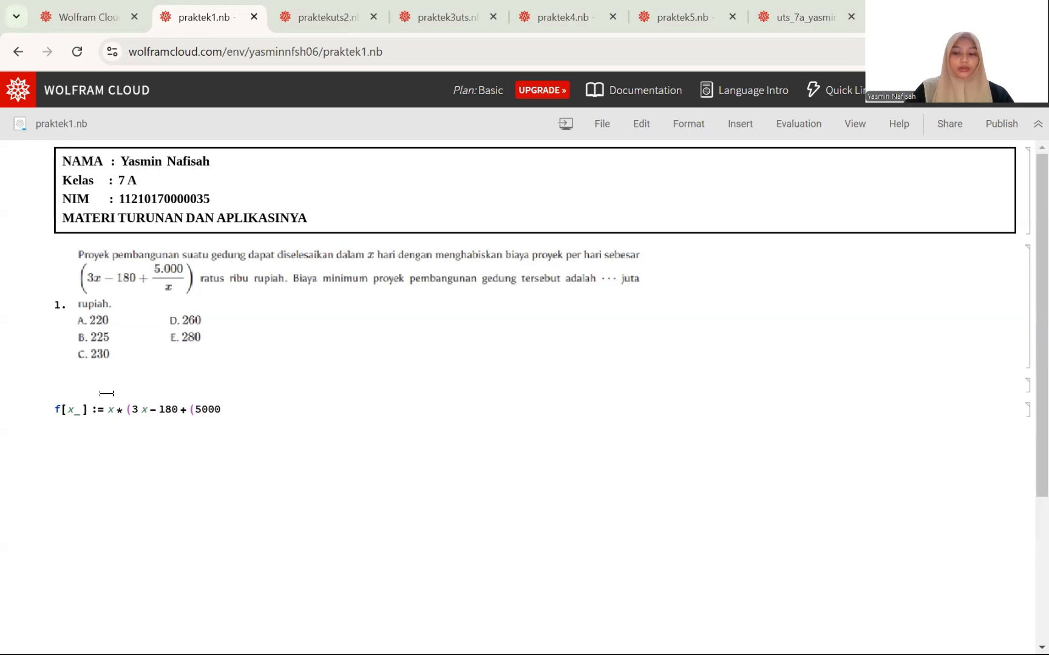
text(/ x));)
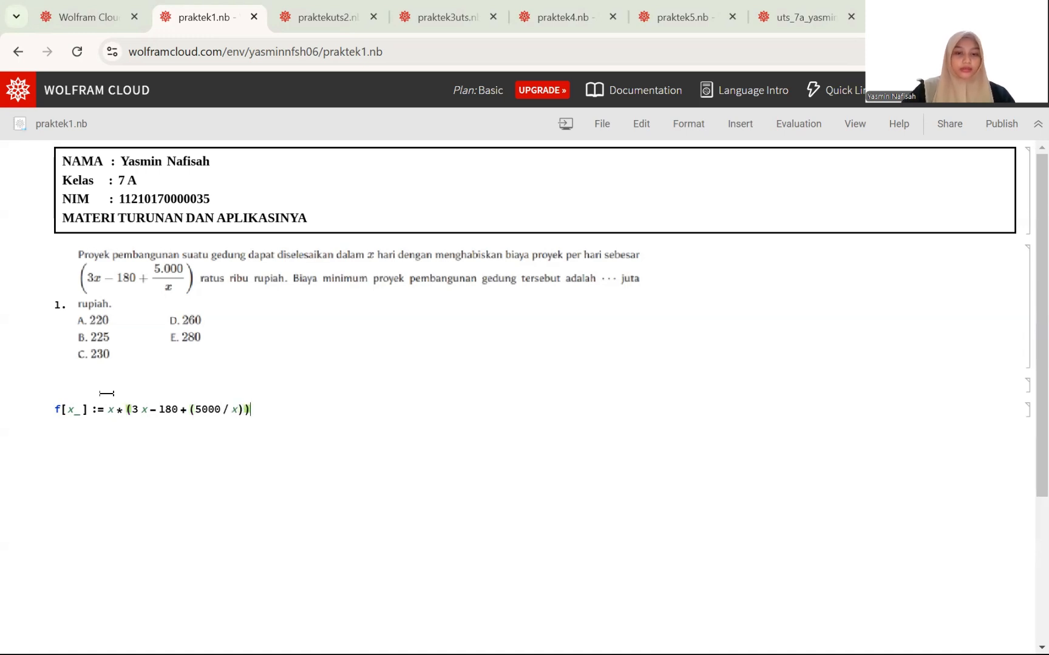
Add Simplify[f[x]] below the function definition in the same cell and evaluate the cell.
key(Return)
text(Sim)
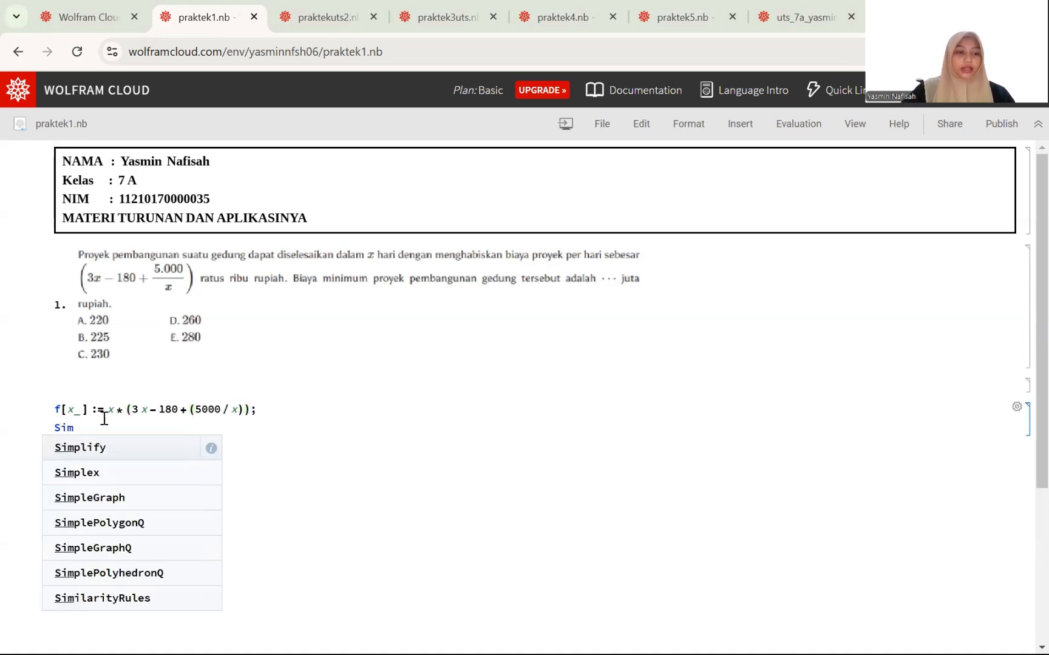
click(100, 442)
text(f[x]])
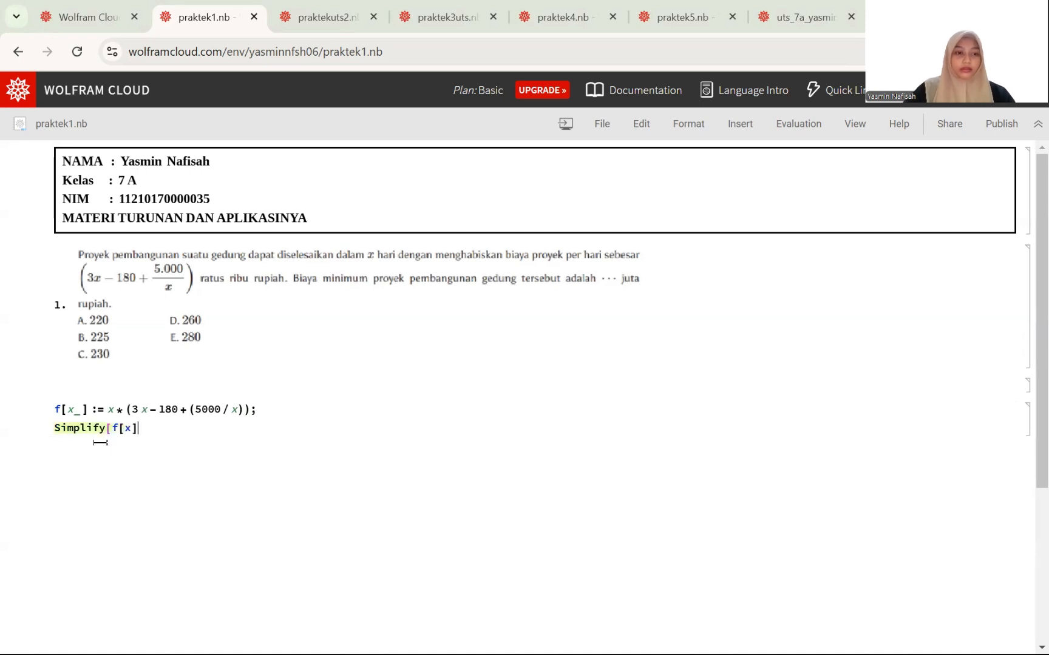
key(shift+Return)
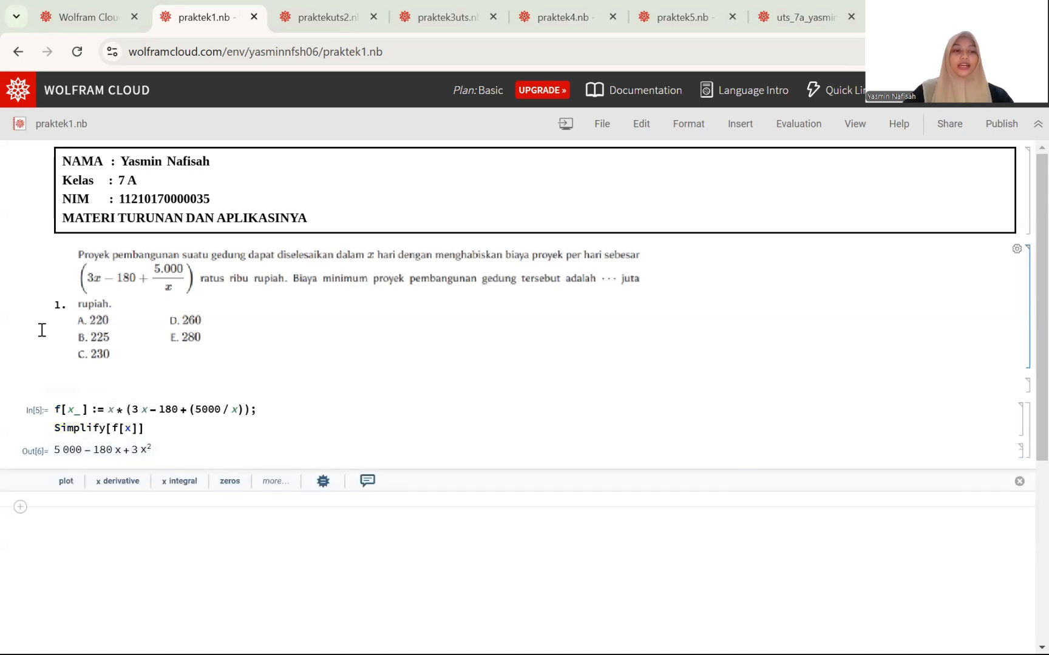
In a new cell, redefine f[x_] := 5000 - 180 x + 3 x^2 and evaluate its derivative with D[f[x], x].
text(f[x_] :)
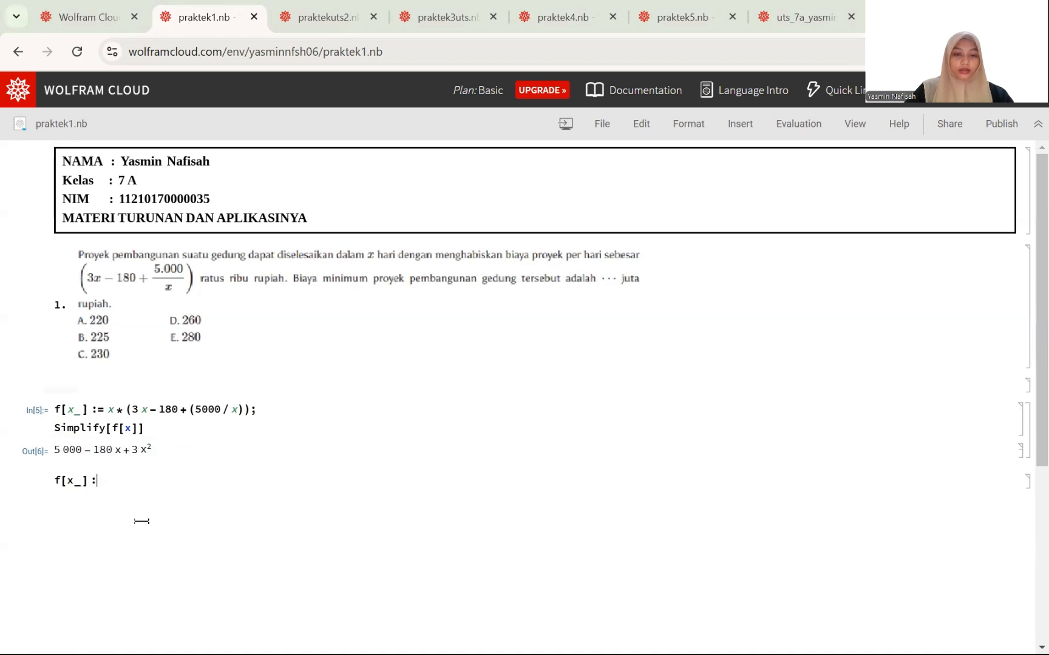
text(= 5000 - 180 x + 3 x^2)
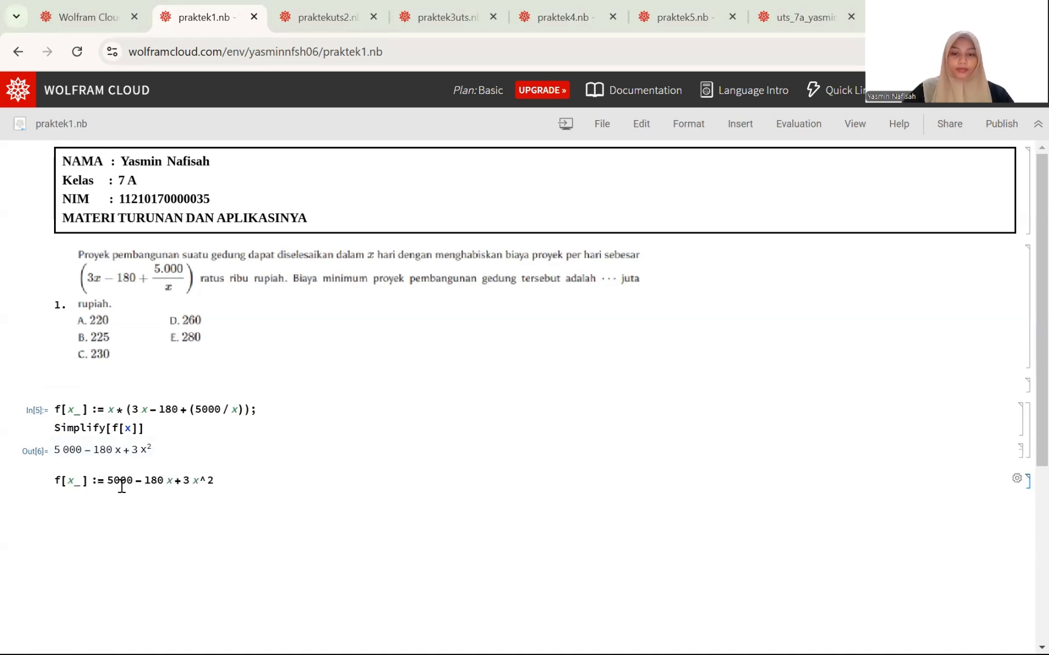
key(Return)
text(D[f)
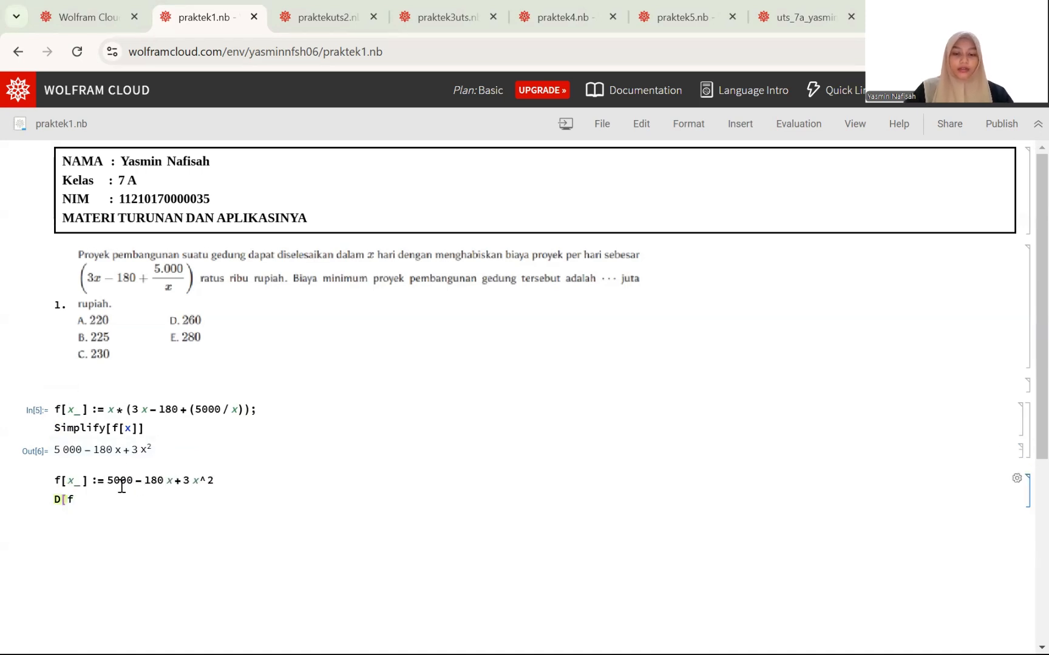
text([x], x])
key(shift+Return)
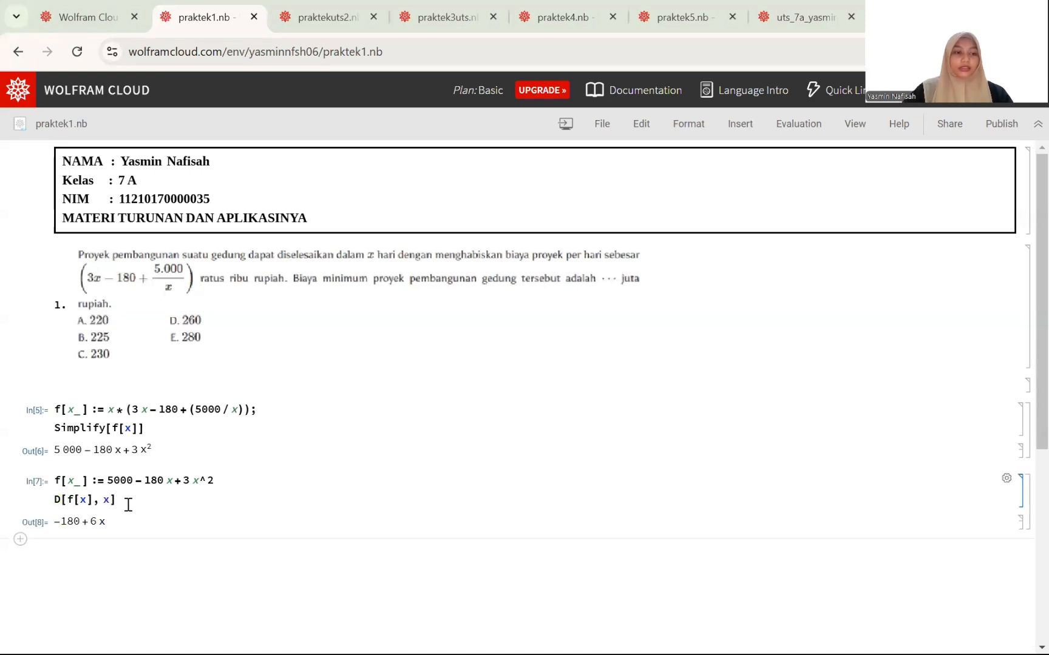
Evaluate Solve[-180 + 6 x == 0, x, Reals] in a new cell to find the critical point.
text(Sol)
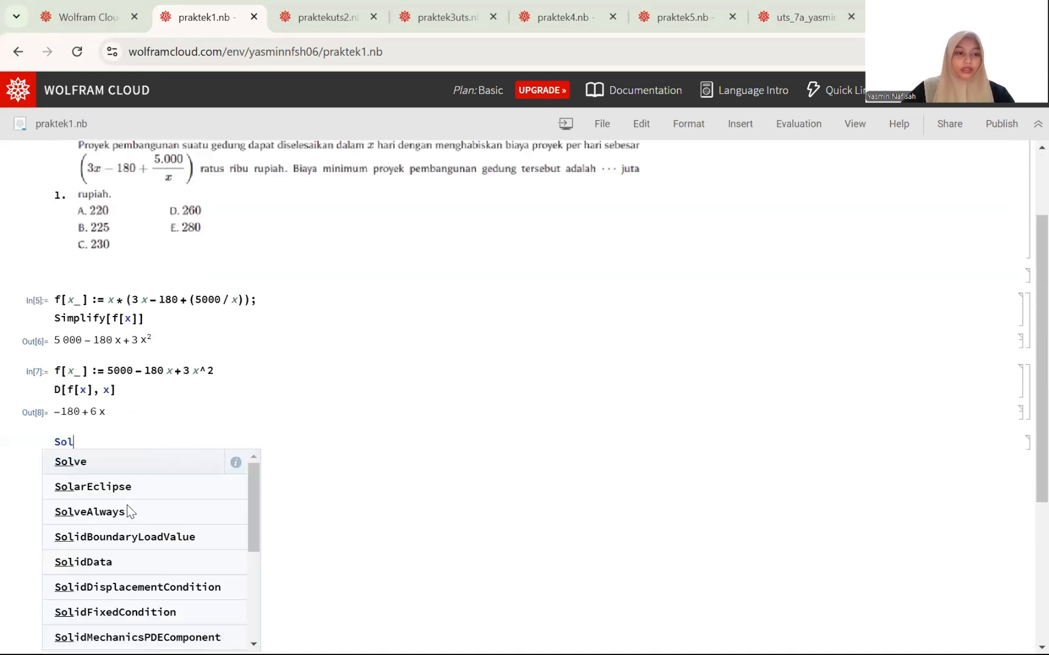
text(ve[-180 + 6 x == 0)
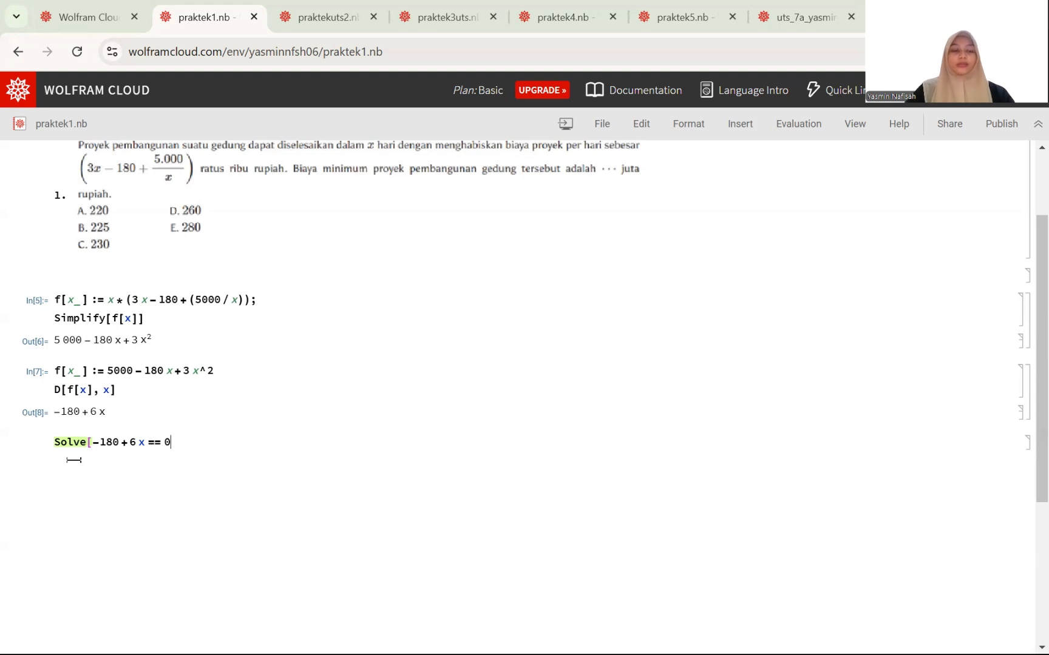
text(, x)
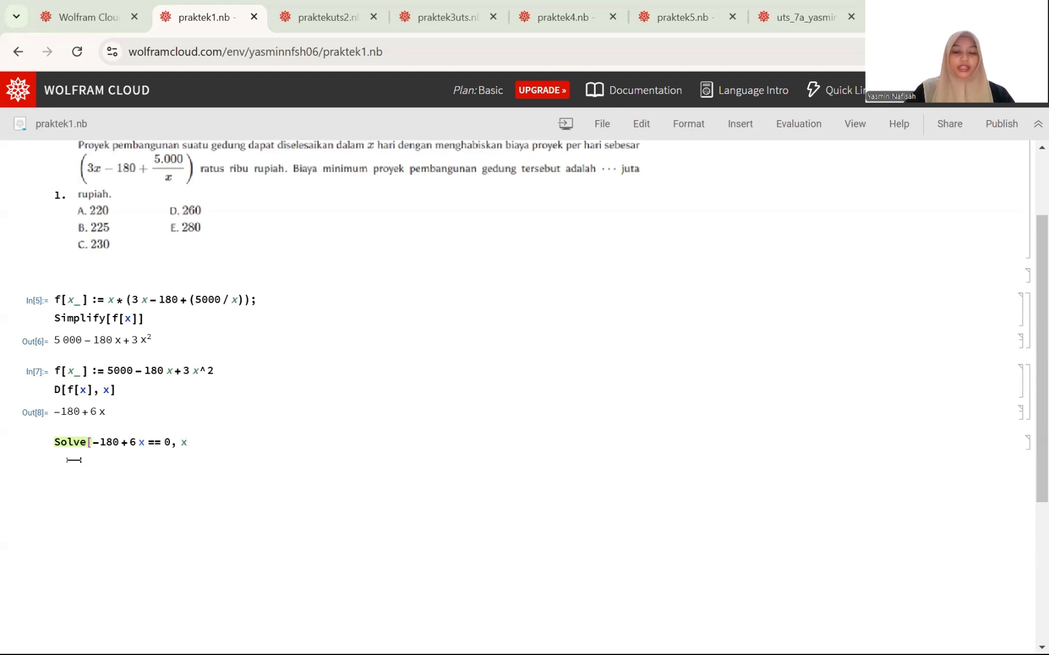
text(, Real)
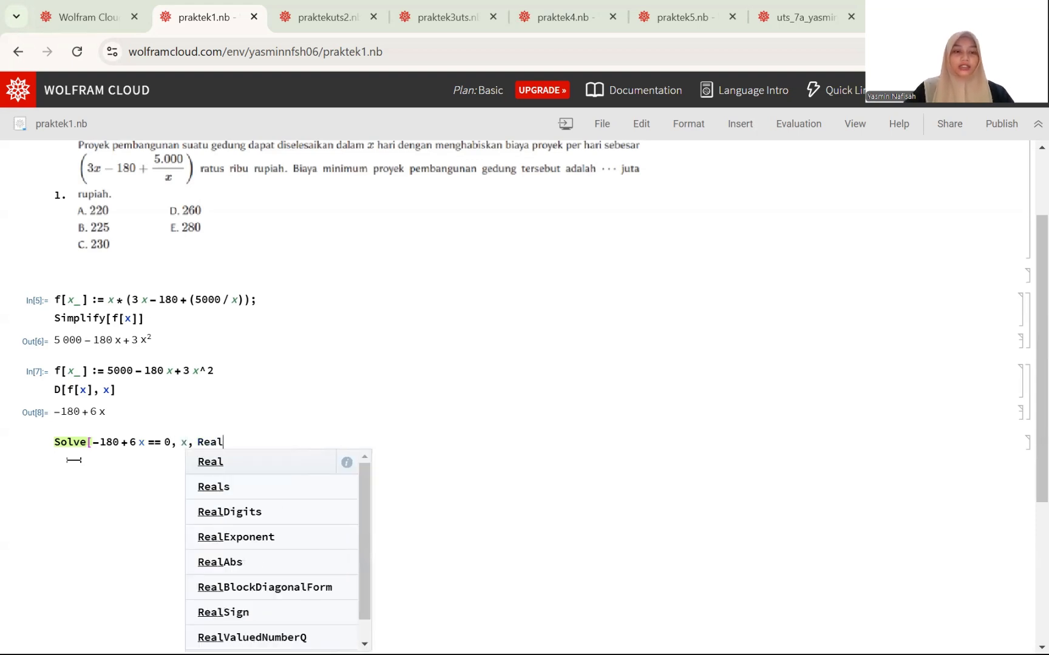
click(209, 485)
text(])
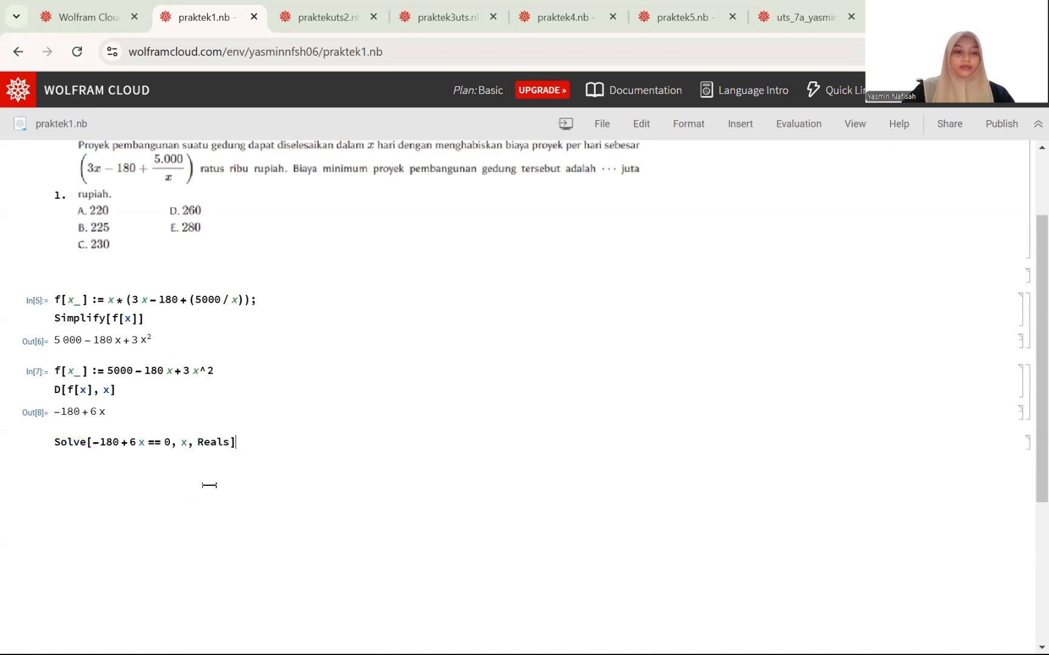
key(shift+Return)
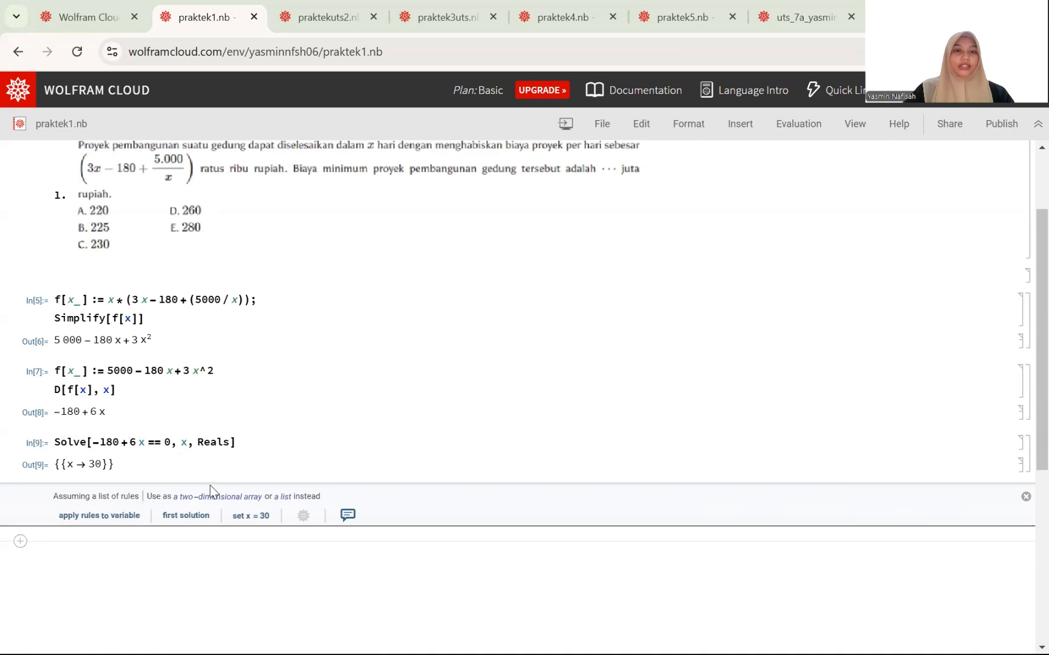
Evaluate f[30] in a new cell to get the minimum cost and compare it with the problem's answer choices.
text(f)
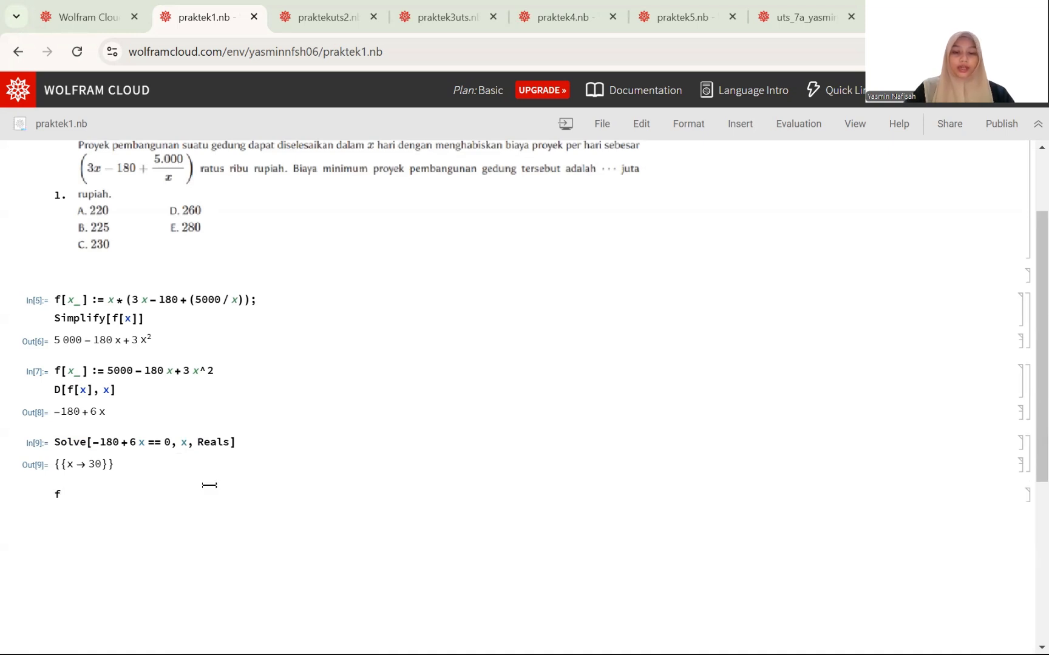
text([30])
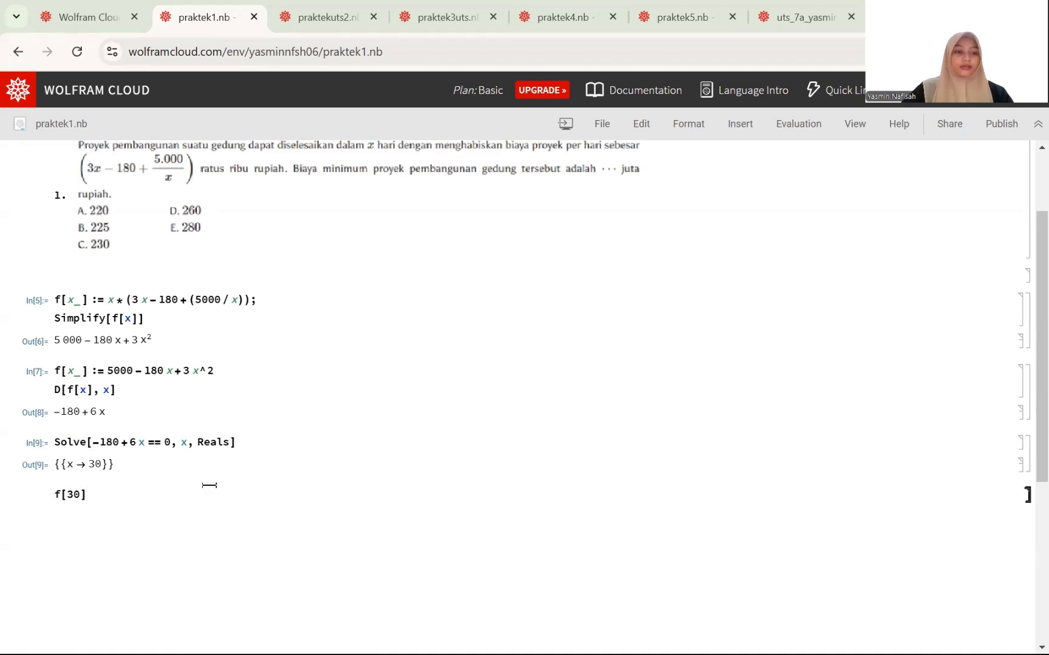
key(shift+Return)
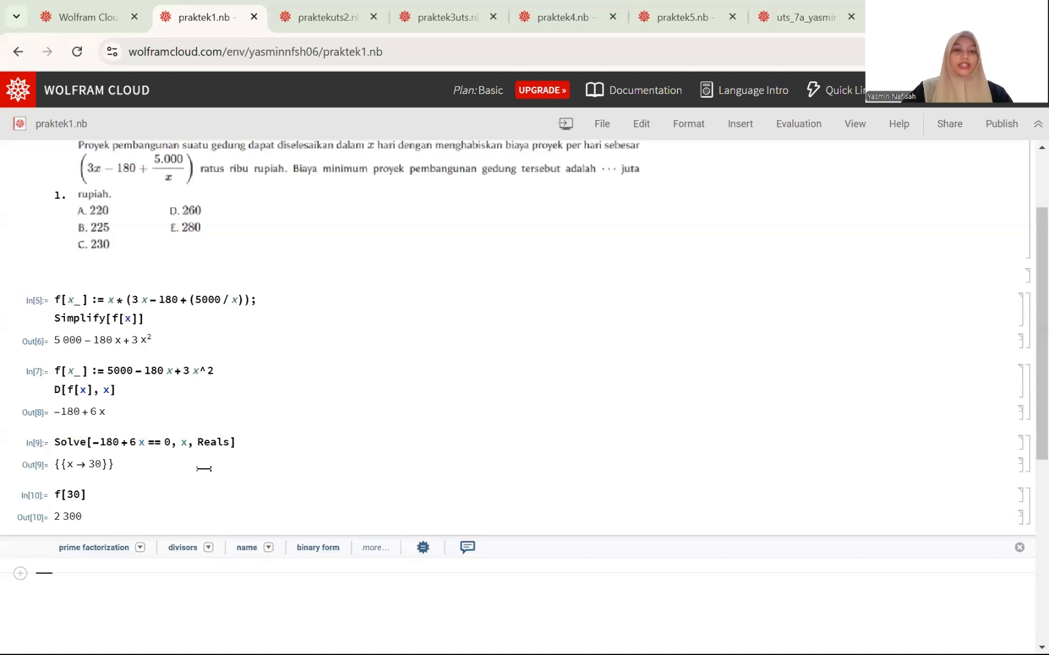
scroll(317, 193, up, 3)
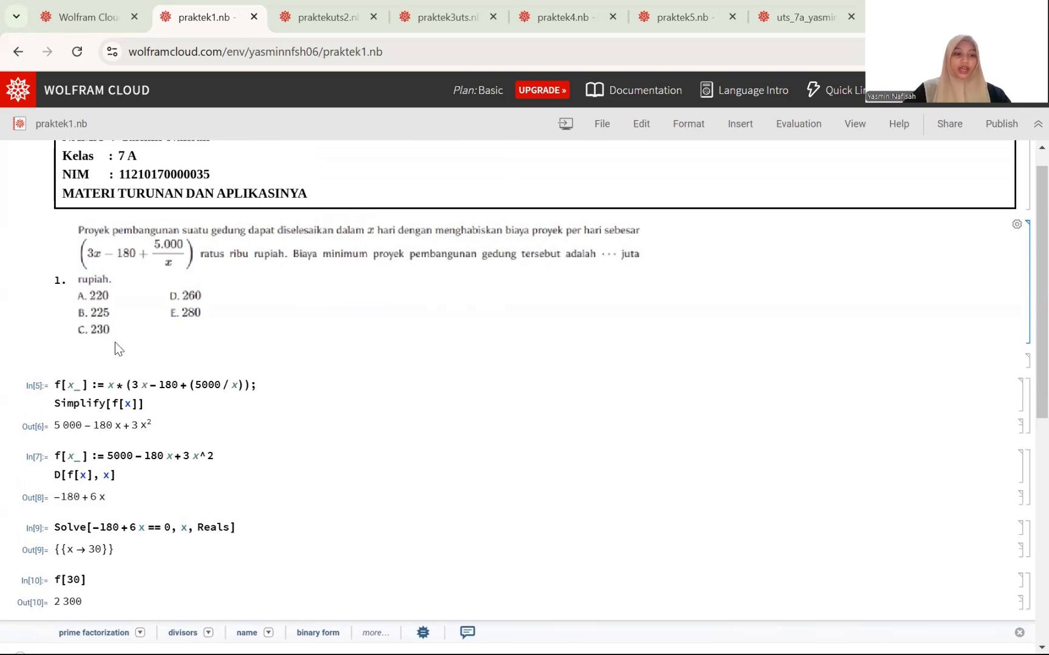
Switch to the praktekuts2.nb notebook and define the production cost f[x_] := x^2+4 x+10; below the Clear[f, x] line.
key(ctrl+Tab)
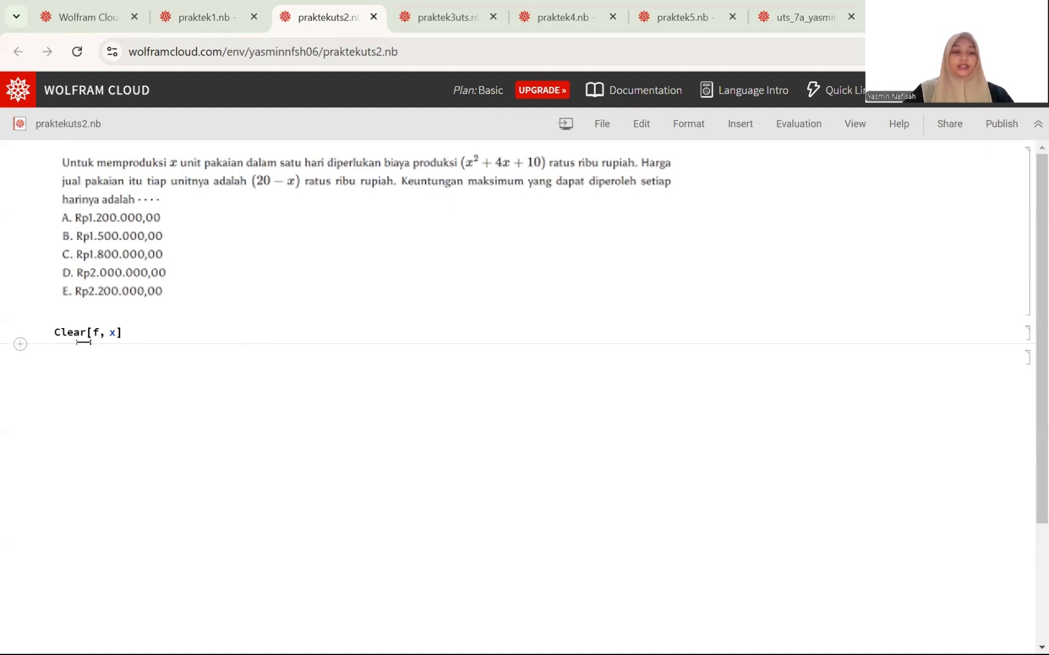
text(f[x_)
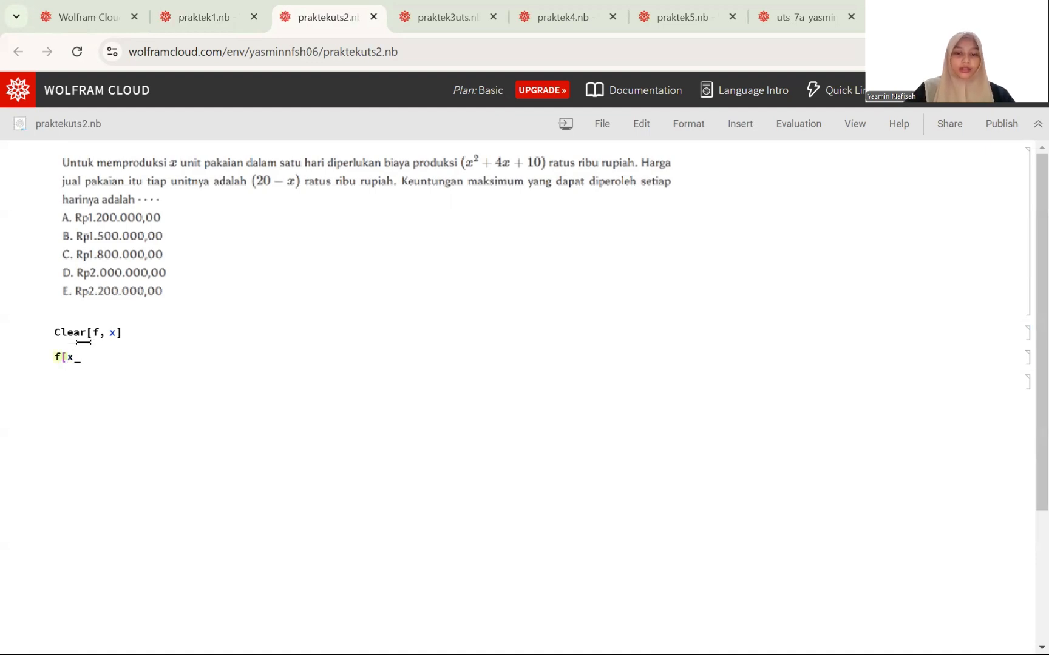
text(] := x^2+4 x+)
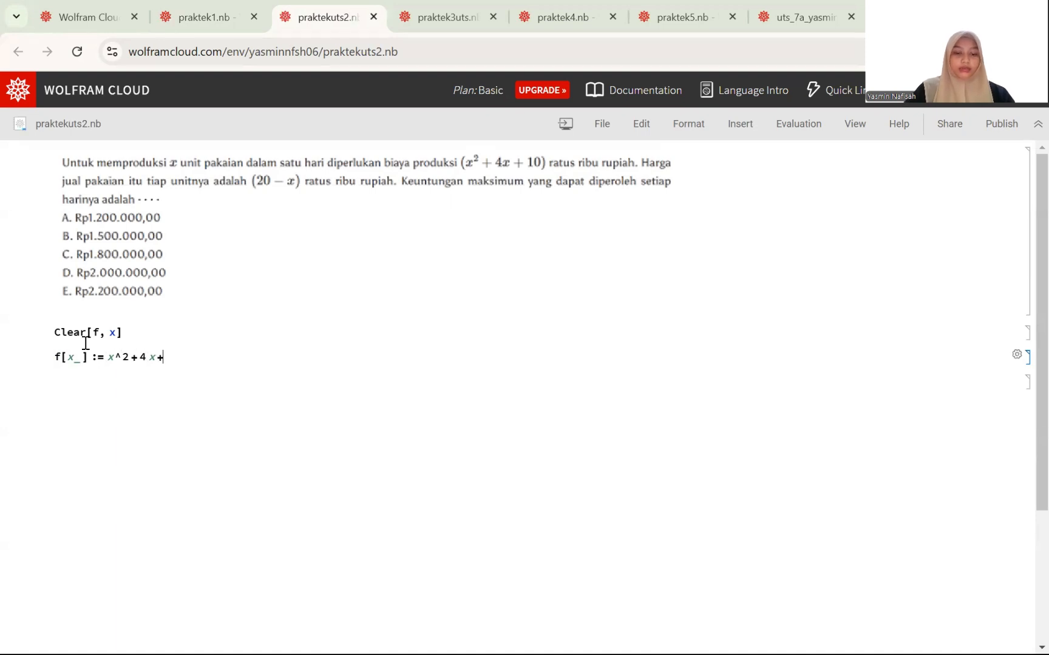
text(10;)
In the same cell, define the revenue g[x_] := x*(20-x); and the profit h[x_] := g[x] - f[x].
key(Return)
text(g[x)
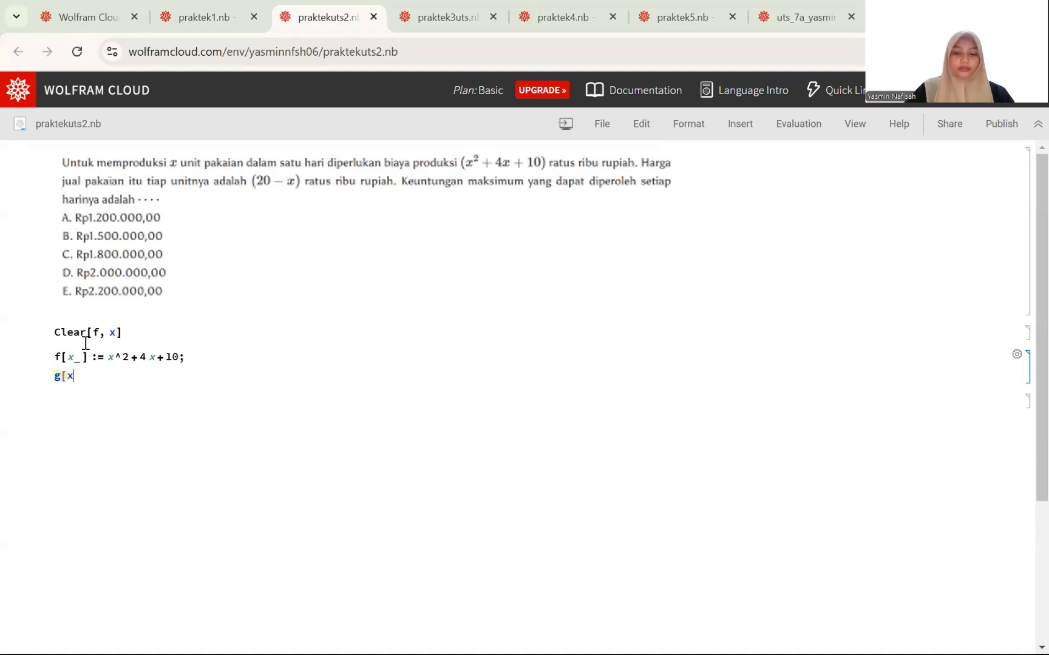
text(_] :=)
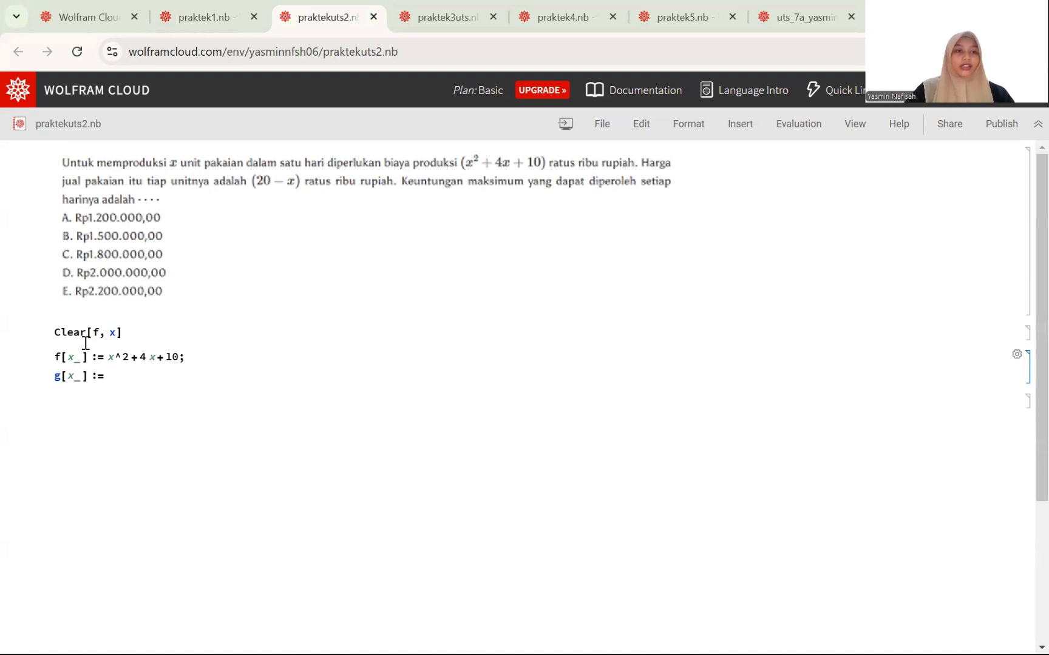
text( x*(20)
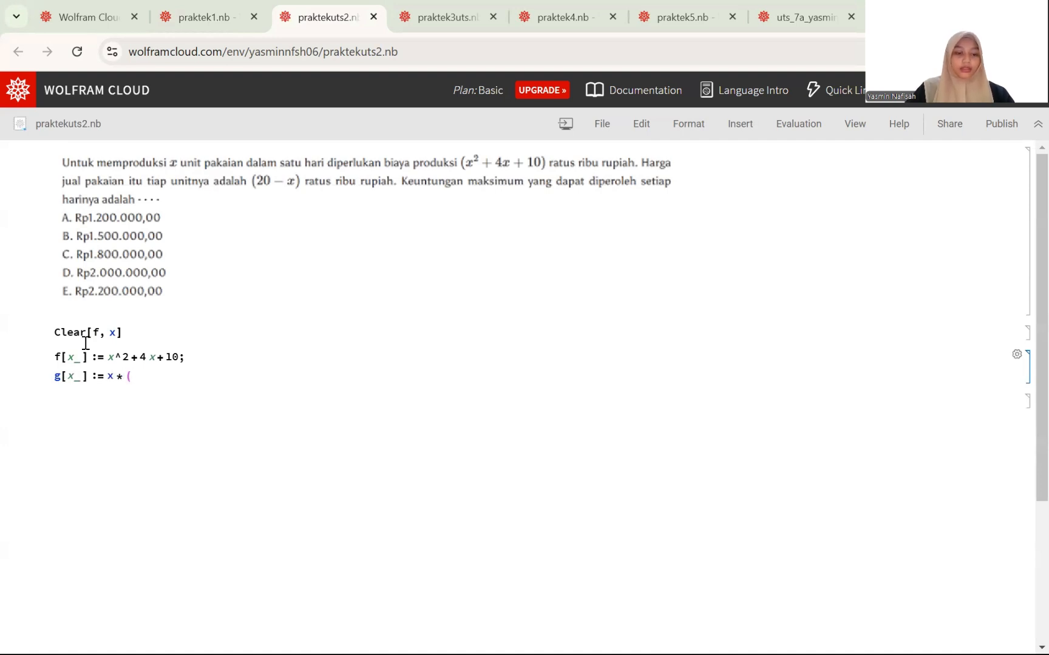
text(-x))
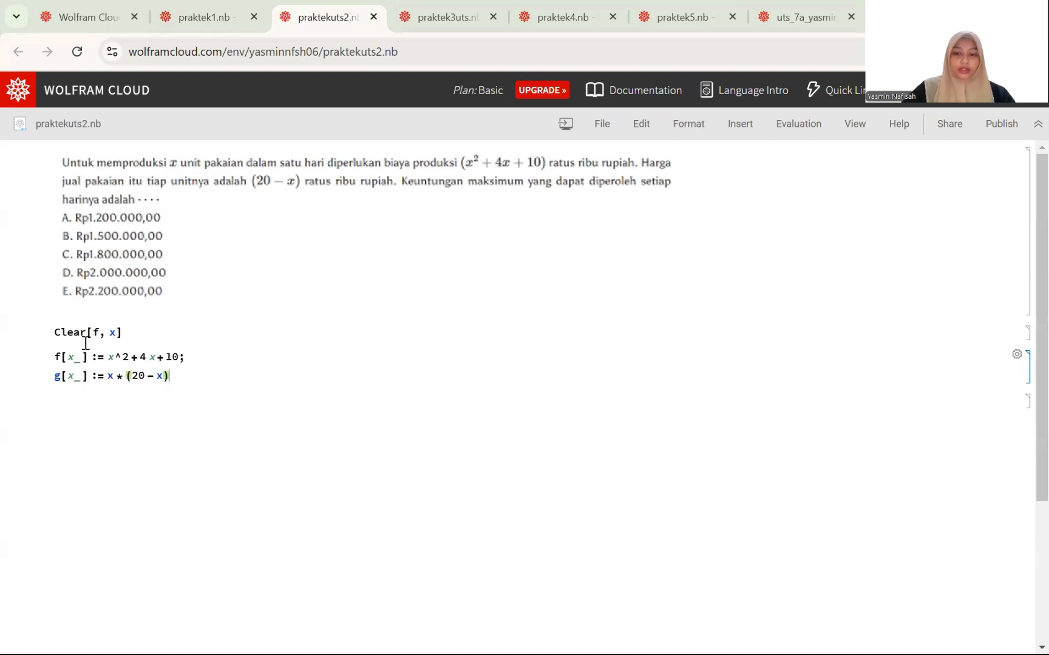
text(;)
key(Return)
text(h)
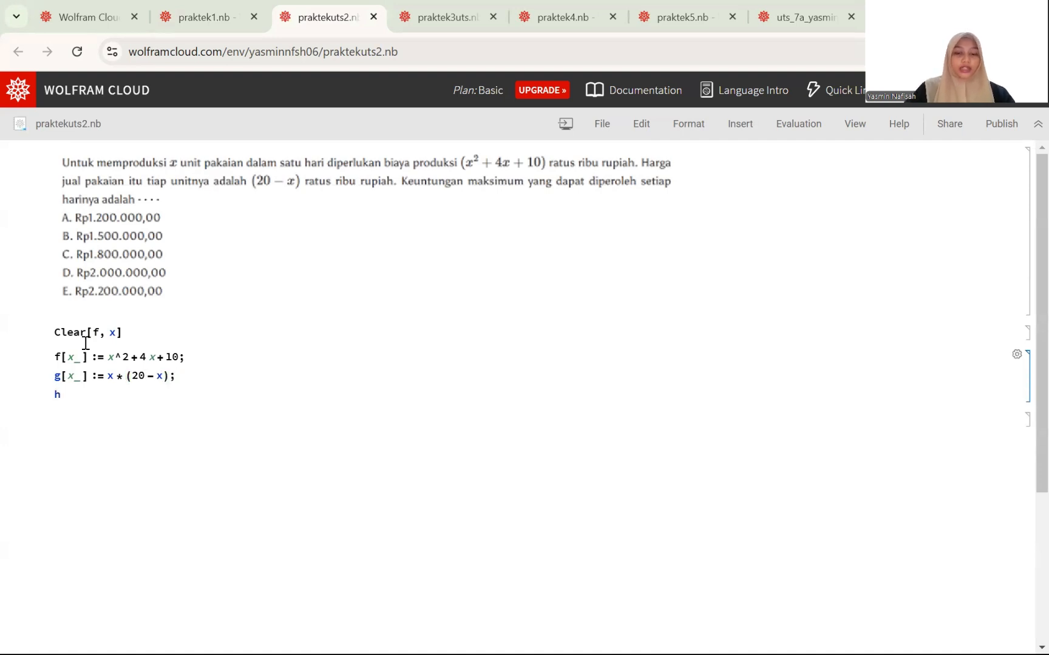
text([x_] := g[x] - f[x])
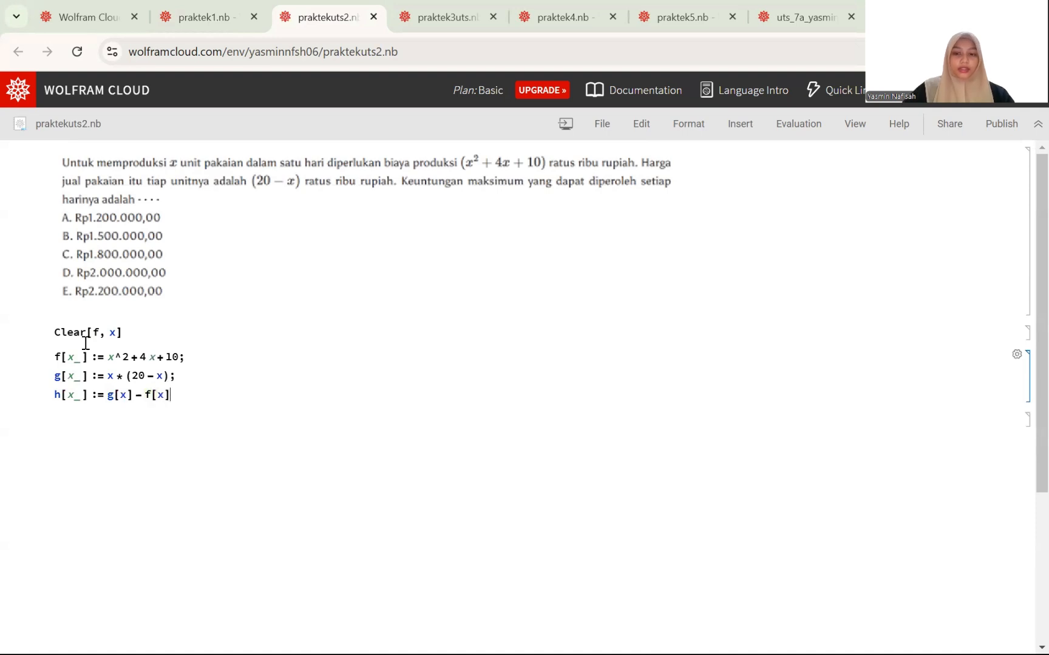
Add Simplify[h[x]] below the profit definition and evaluate the cell.
key(Return)
text(Si)
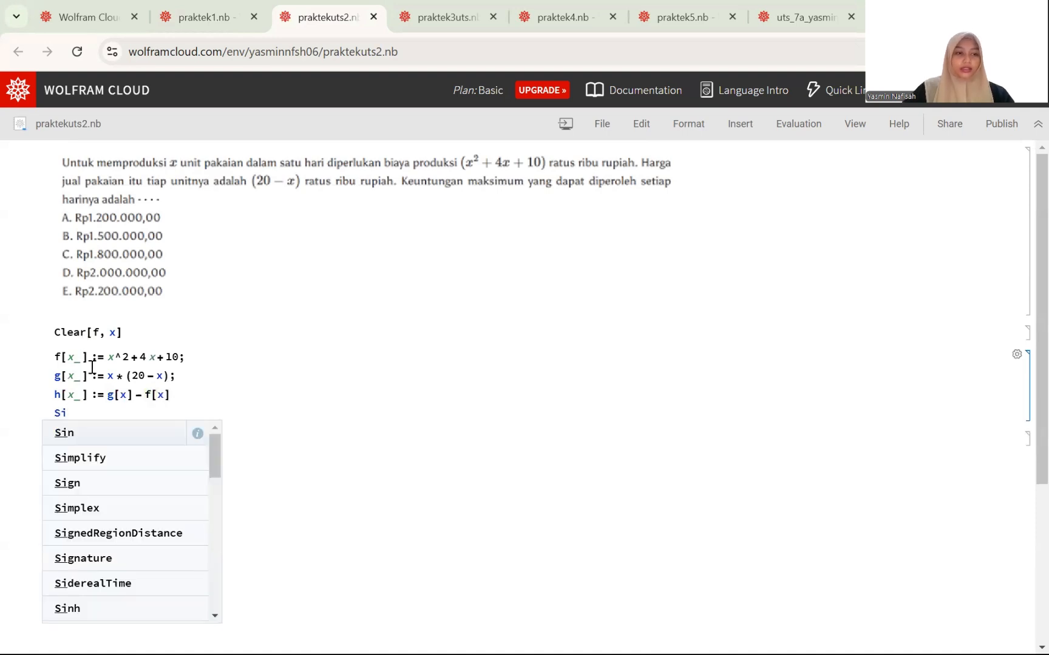
click(99, 458)
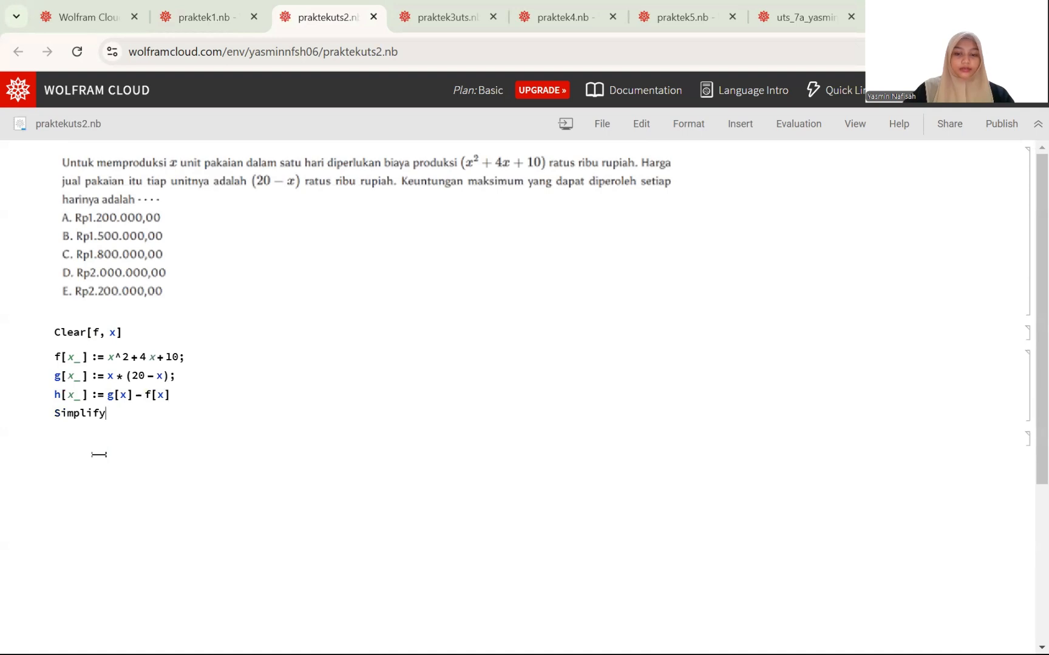
text([h[x]})
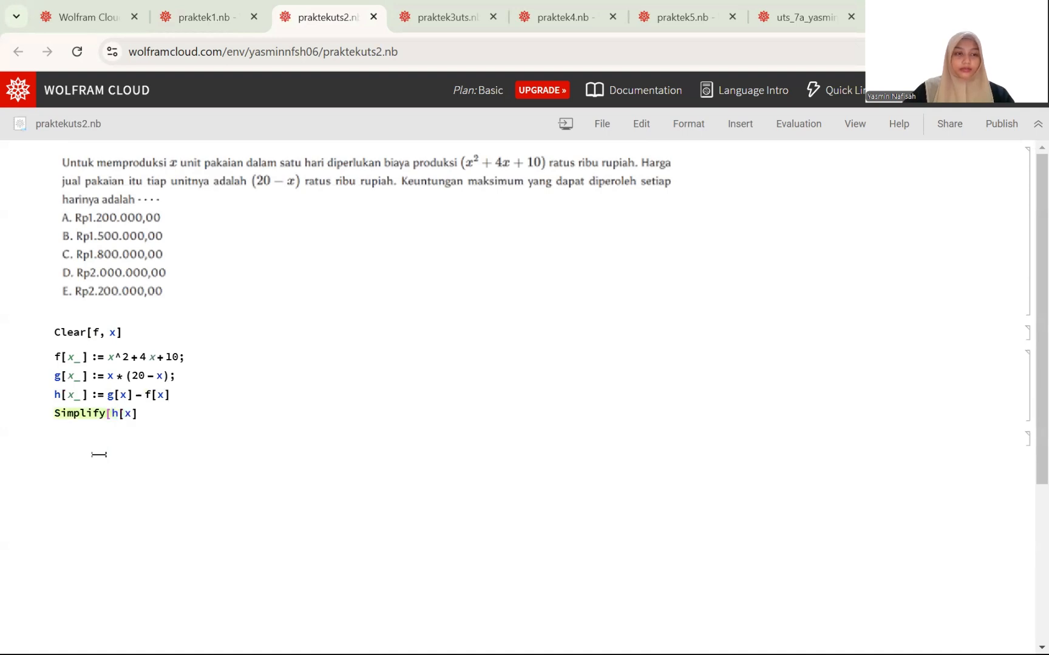
key(BackSpace)
text(])
key(shift+Return)
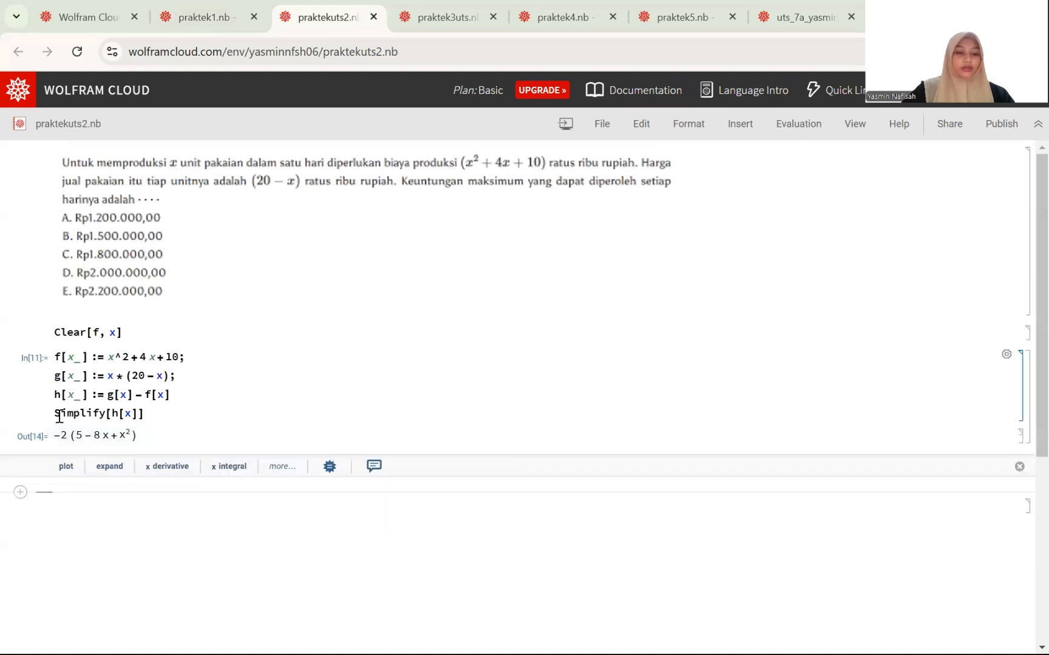
Evaluate h'[x] in a new cell to differentiate the profit function.
text(h'[x)
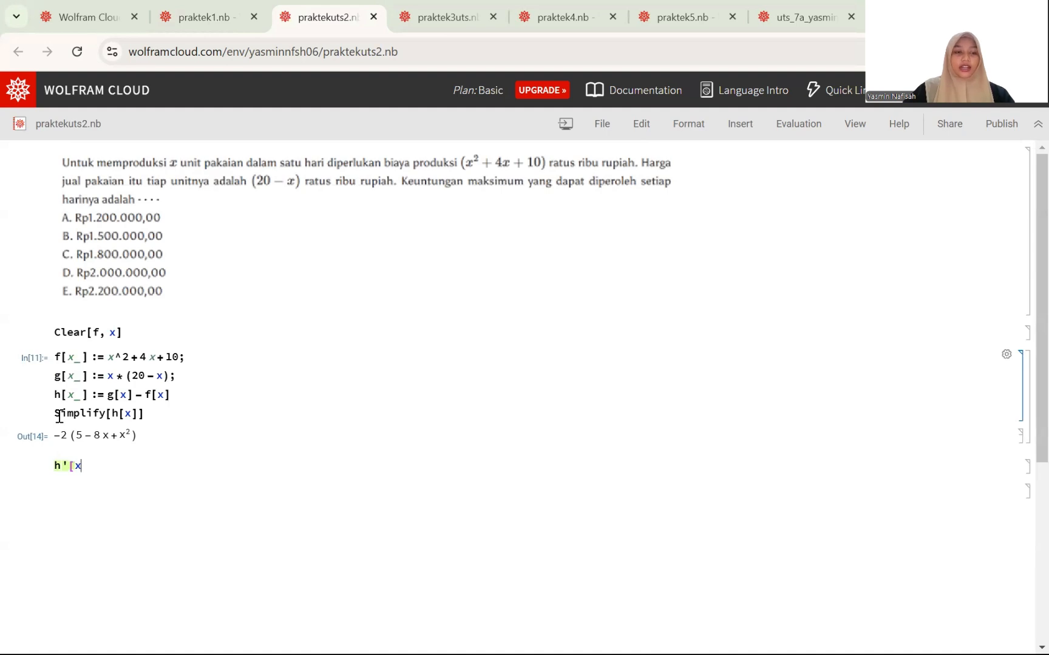
text(])
key(shift+Return)
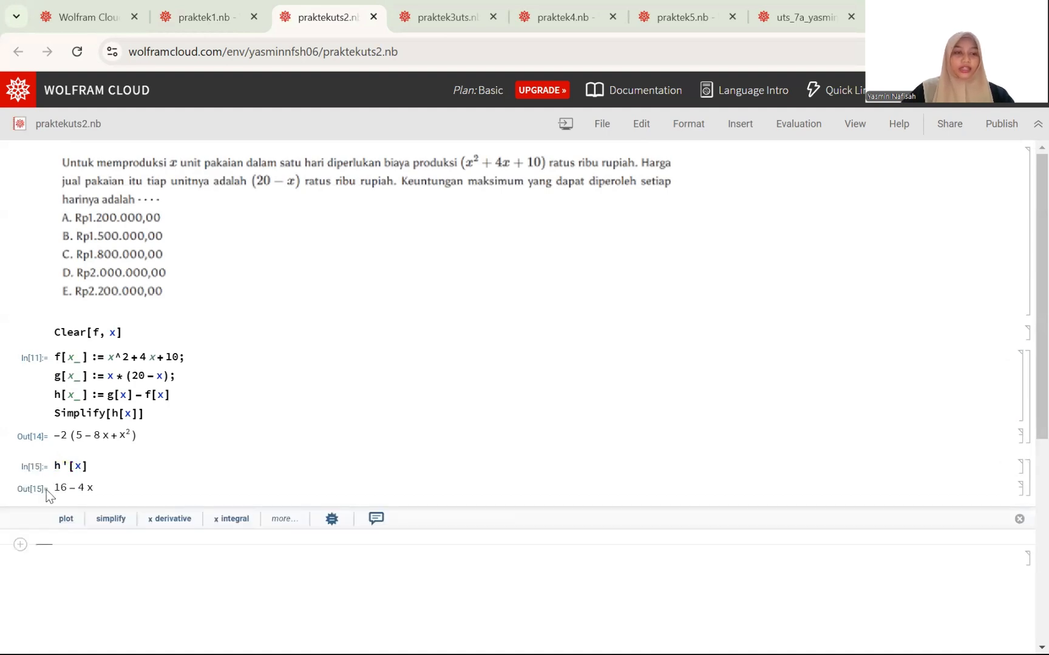
Evaluate Solve[h'[x] == 0, x, Reals] in a new cell to find the profit's critical point.
click(98, 534)
text(Solve)
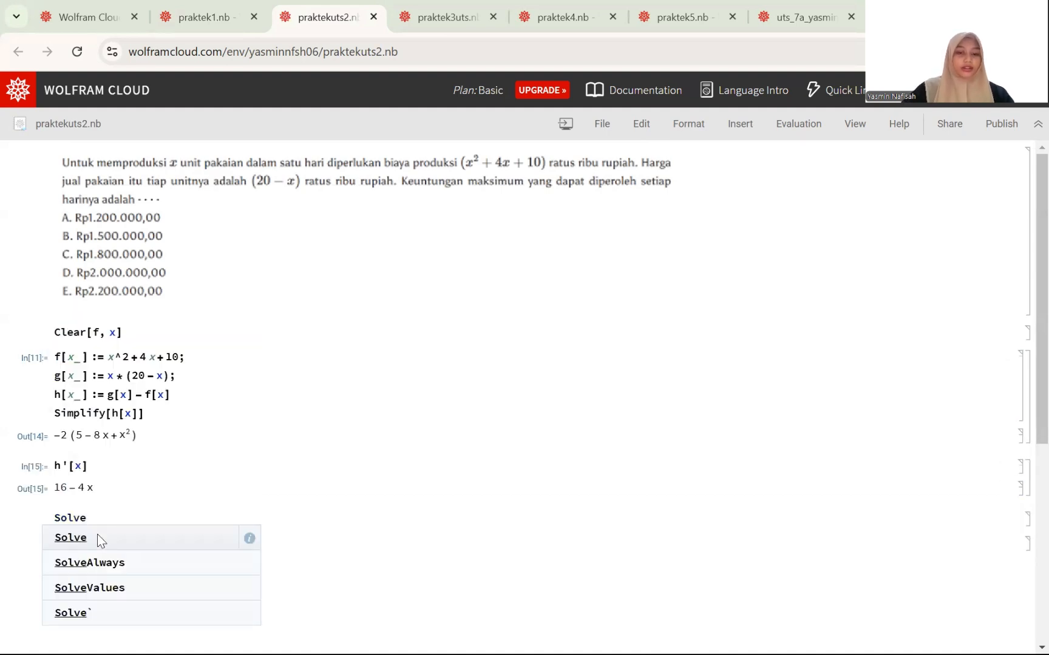
text([h')
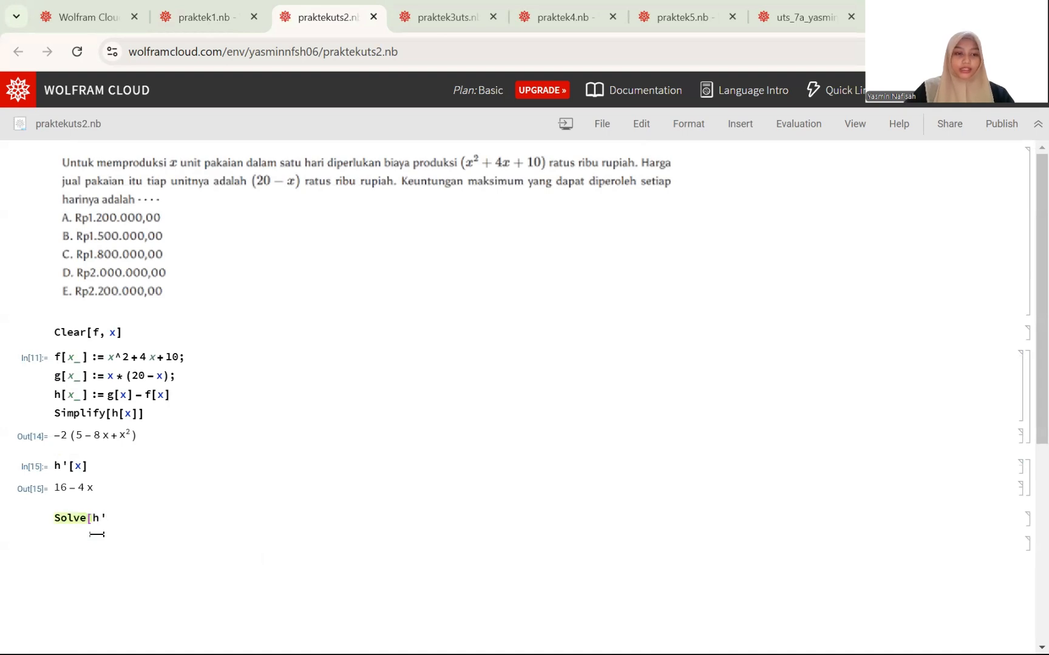
text([x] == 0, x, Rea)
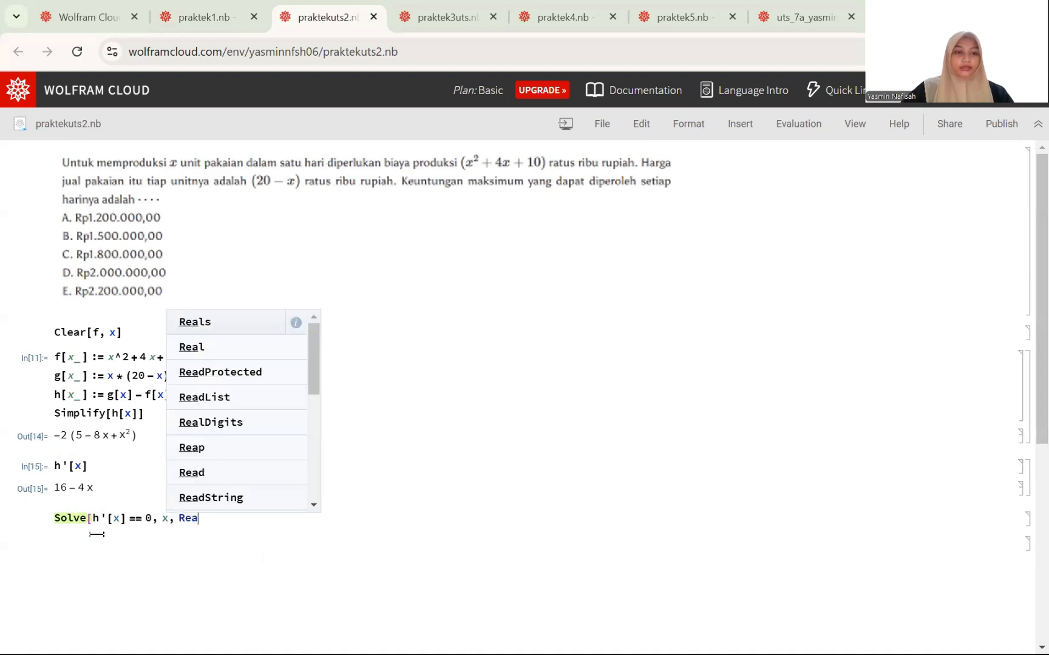
click(186, 322)
text(])
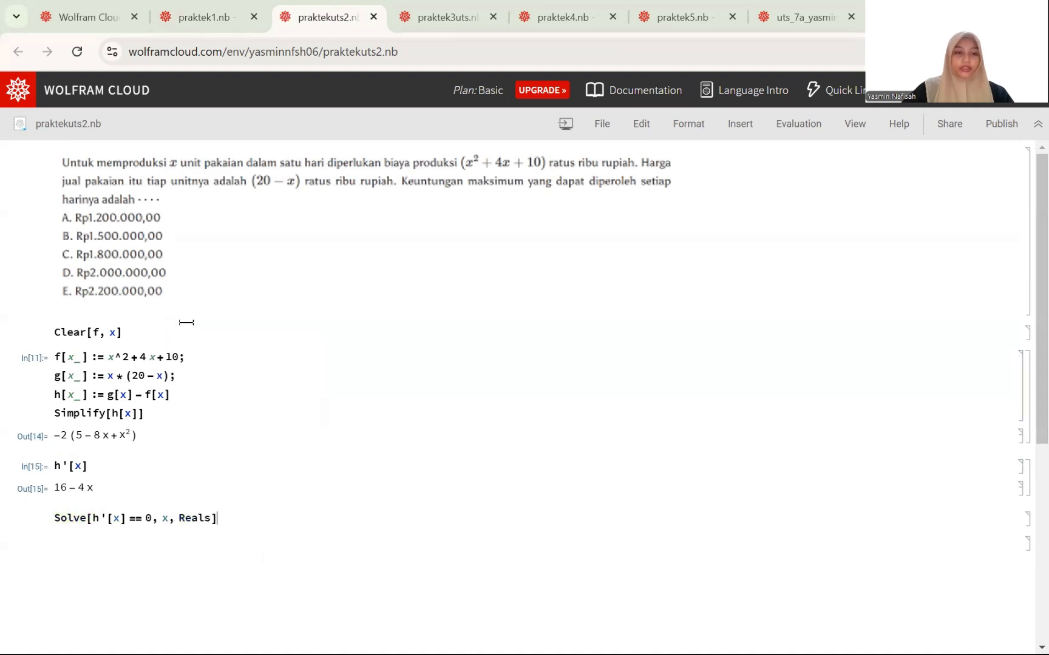
key(shift+Return)
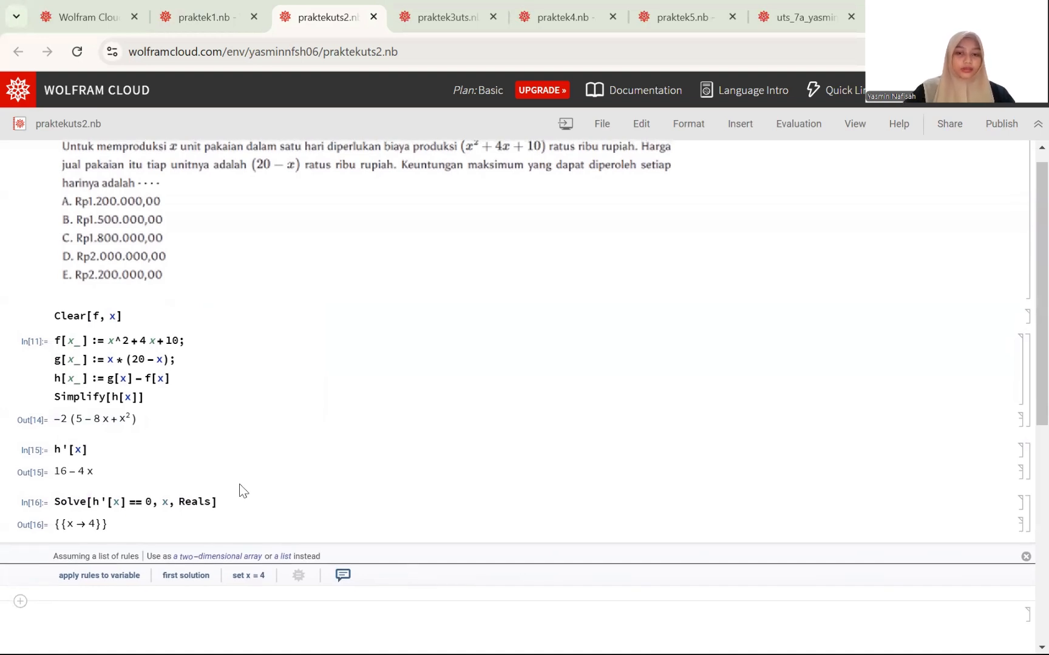
Evaluate h[4] in a new cell to get the maximum profit and compare it with the problem's answer choices.
text(h[4)
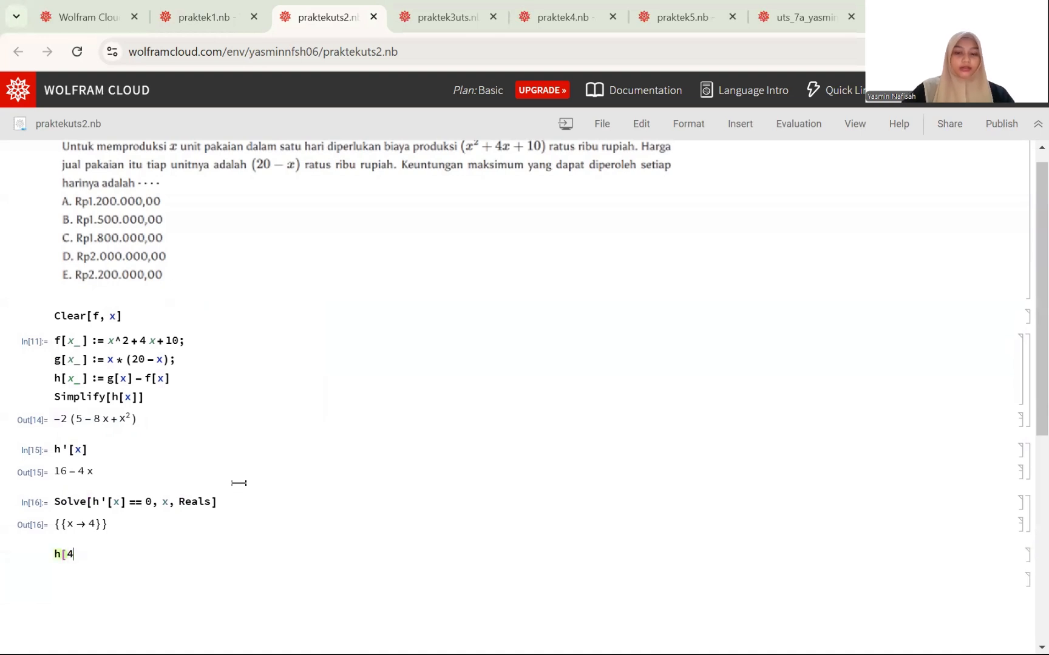
text(])
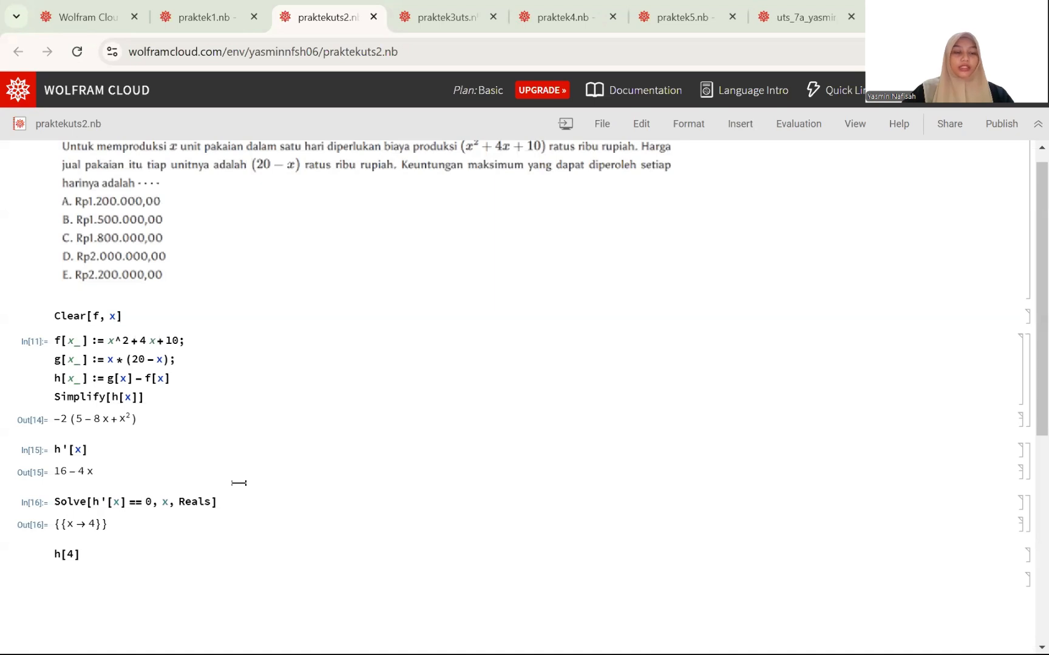
key(shift+Return)
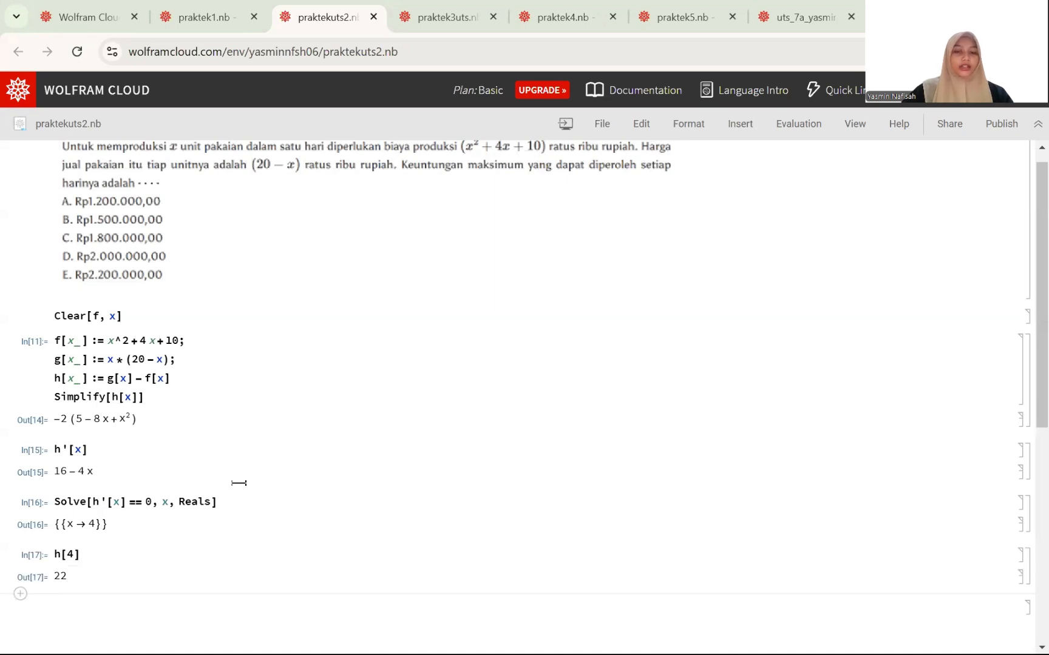
scroll(119, 284, up, 1)
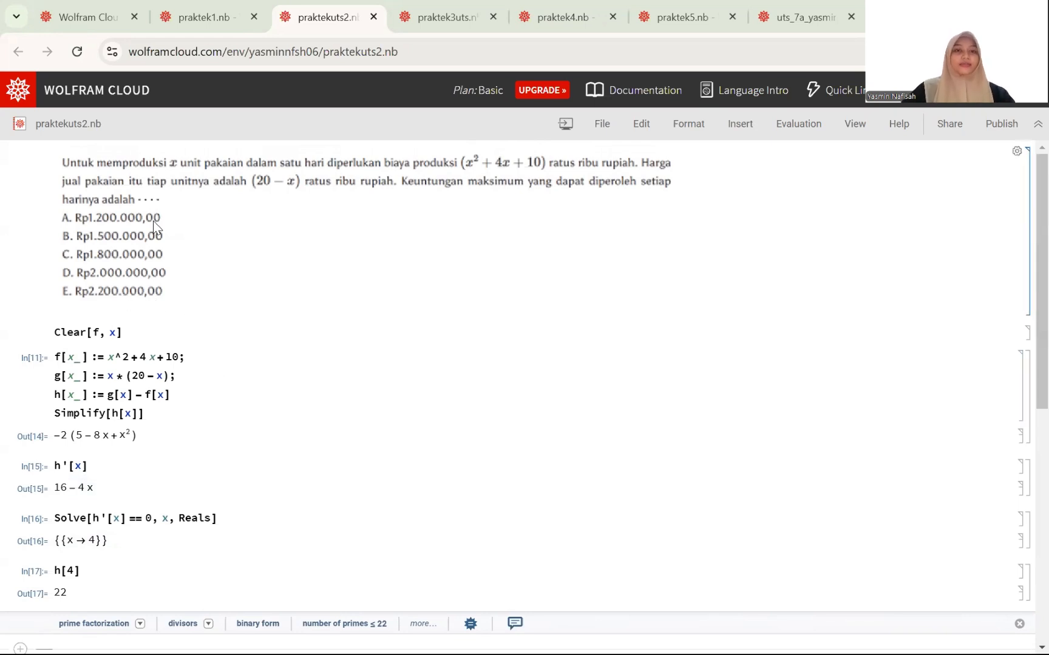
Switch to the praktek3uts.nb notebook and define the rectangle's area L[x_] := (8-2 x)*(2+x); below the problem.
click(426, 24)
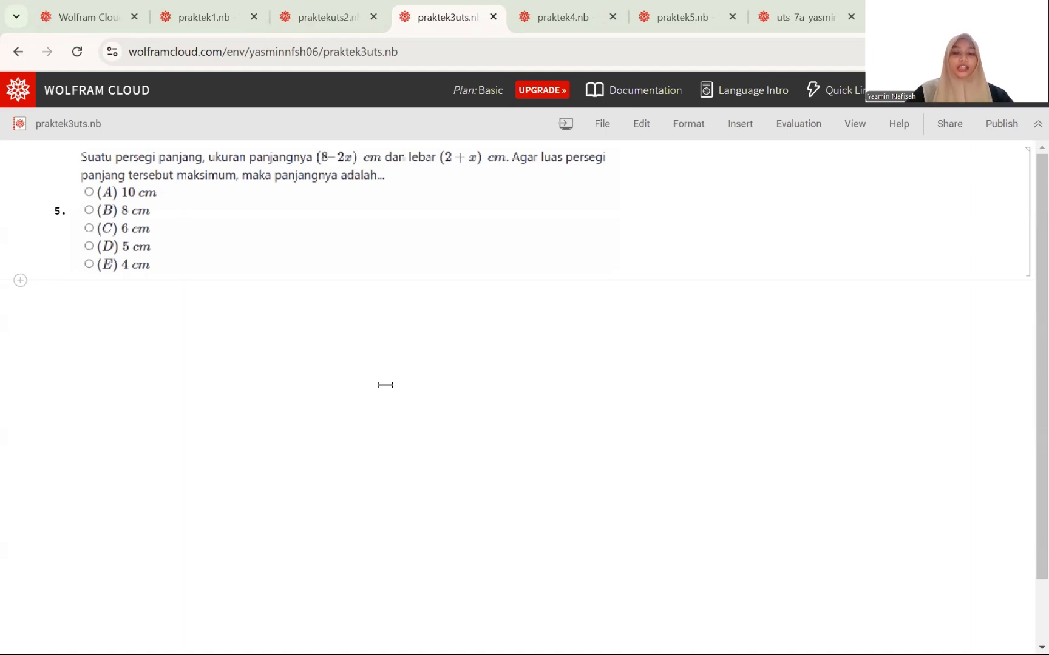
click(129, 279)
text(L)
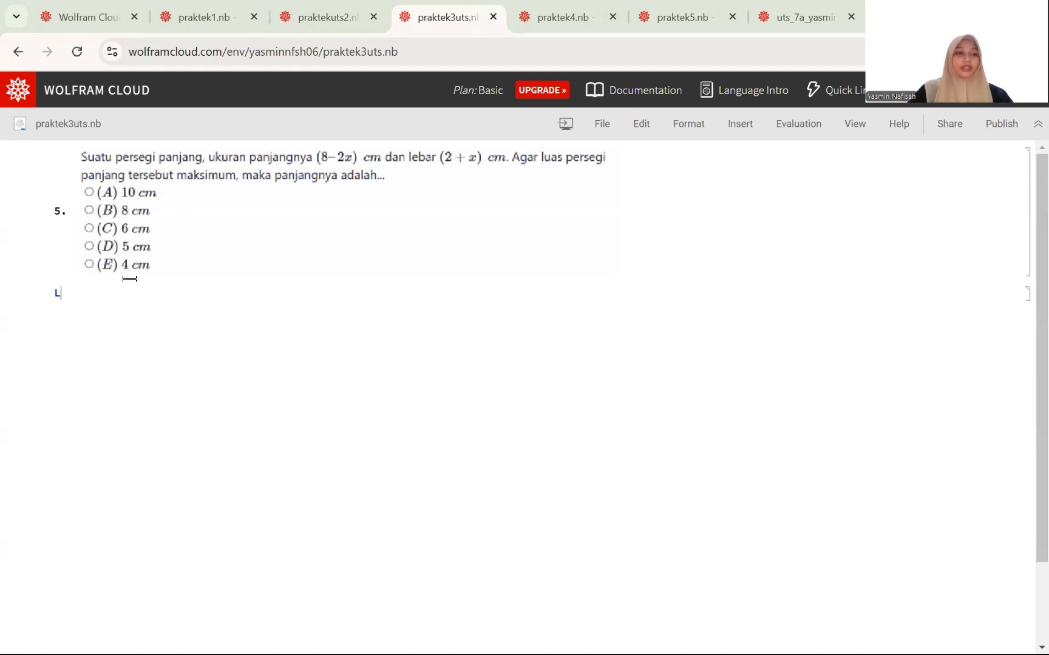
text([x_)
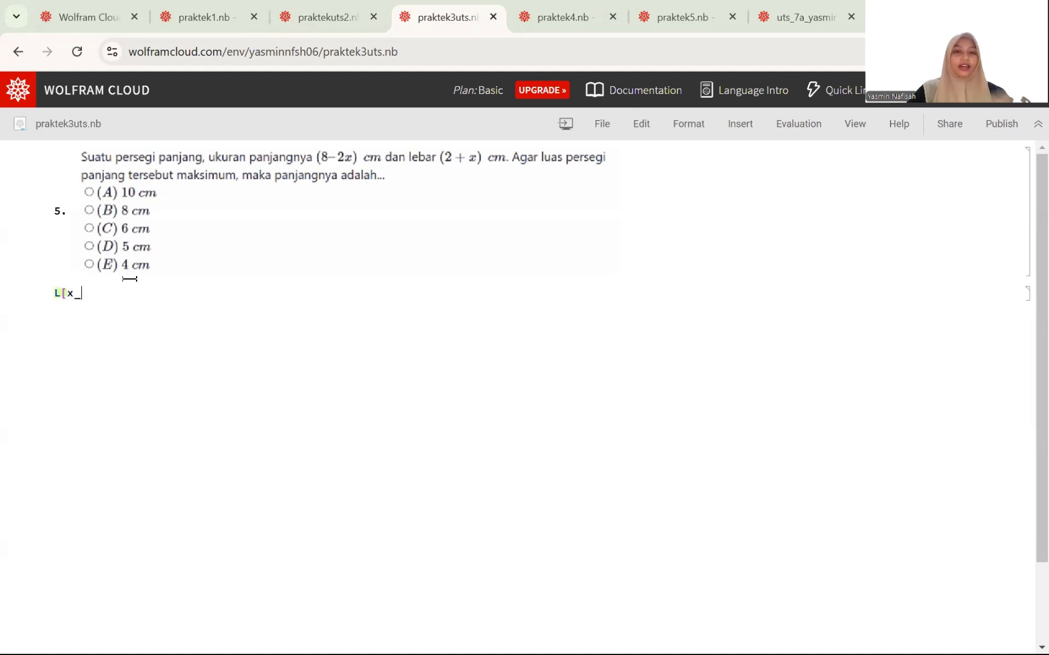
text(] :=)
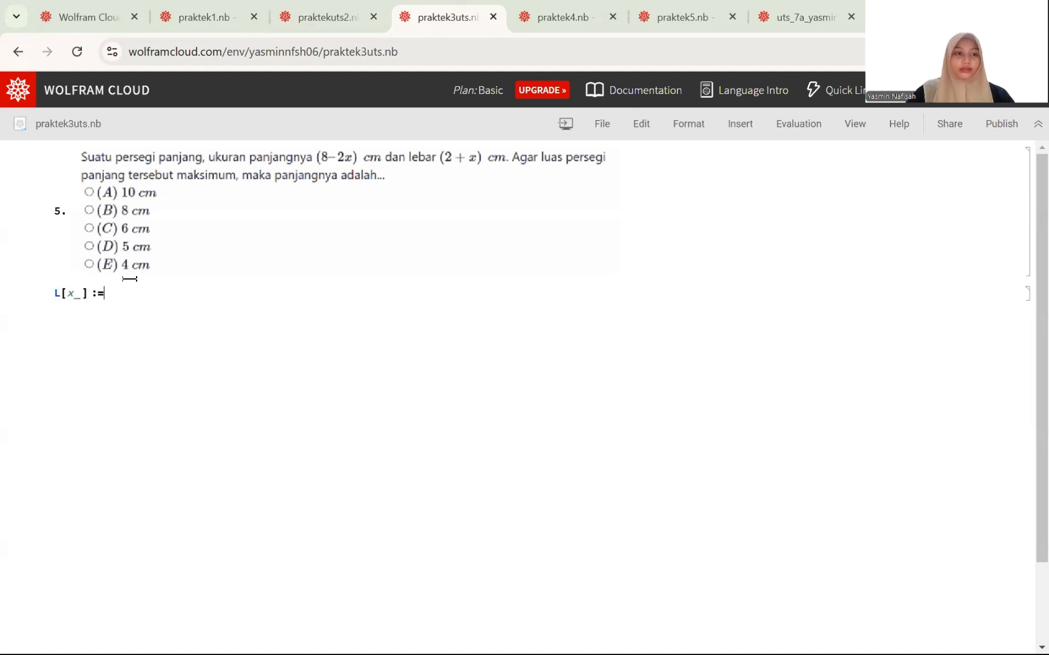
text( (8 - 2 x) * ()
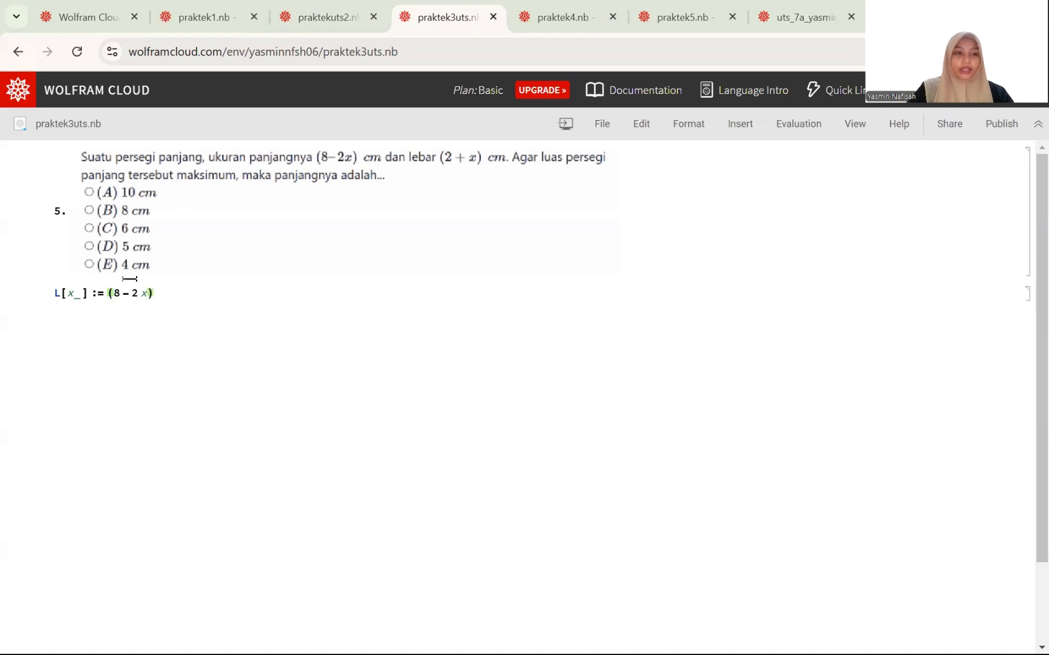
text(2 + x))
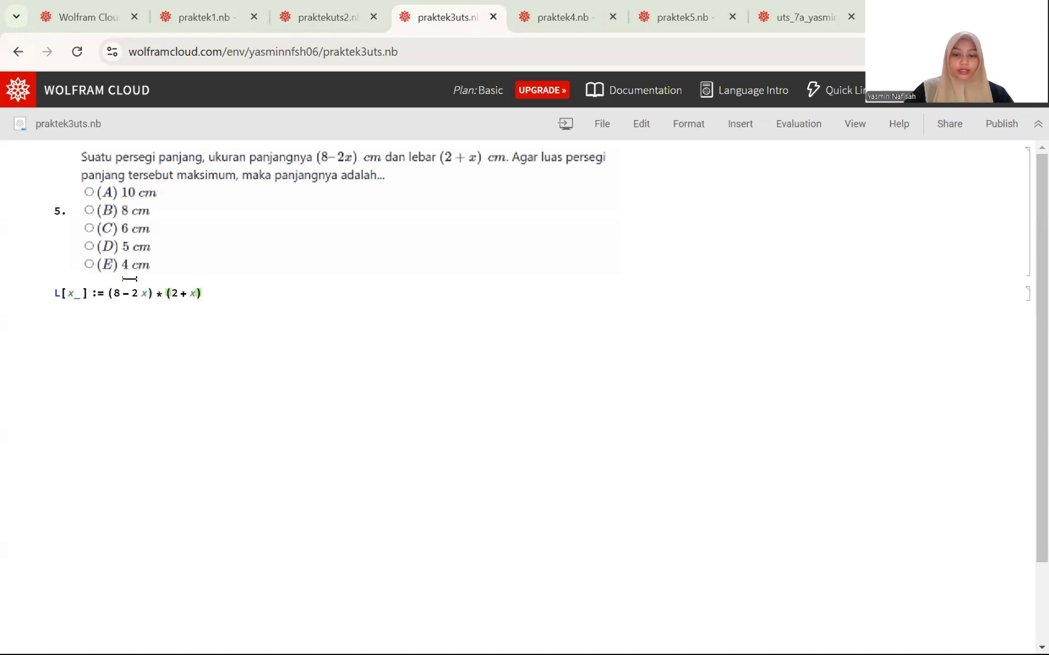
text(;)
Add Simplify[L[x]] below the area definition and evaluate the cell.
key(Return)
text(Sim)
click(103, 329)
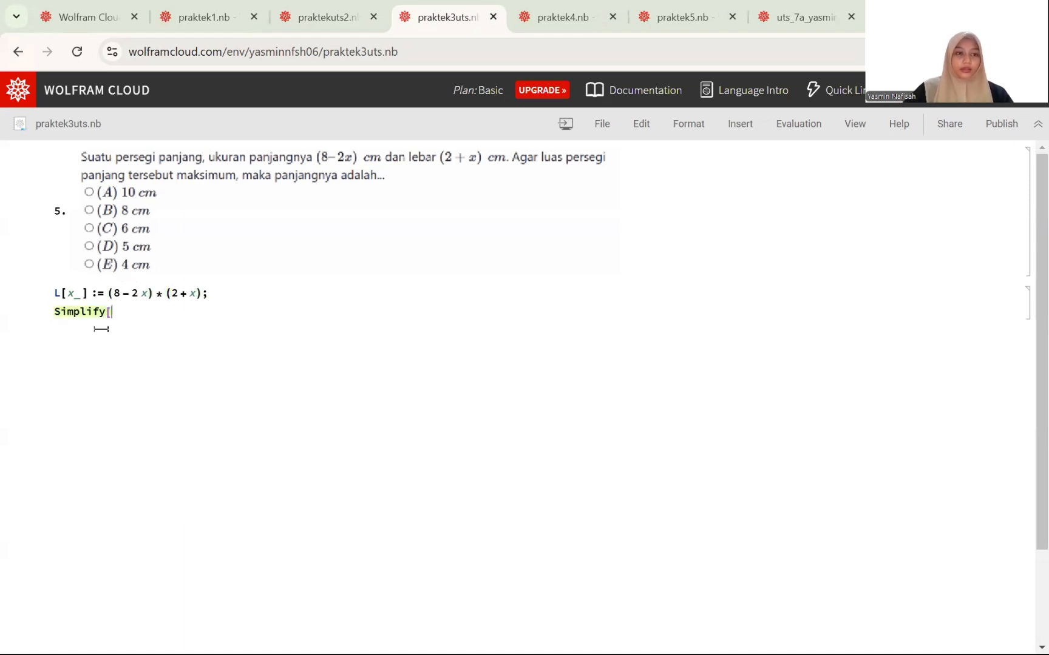
text([L[x]])
key(shift+Return)
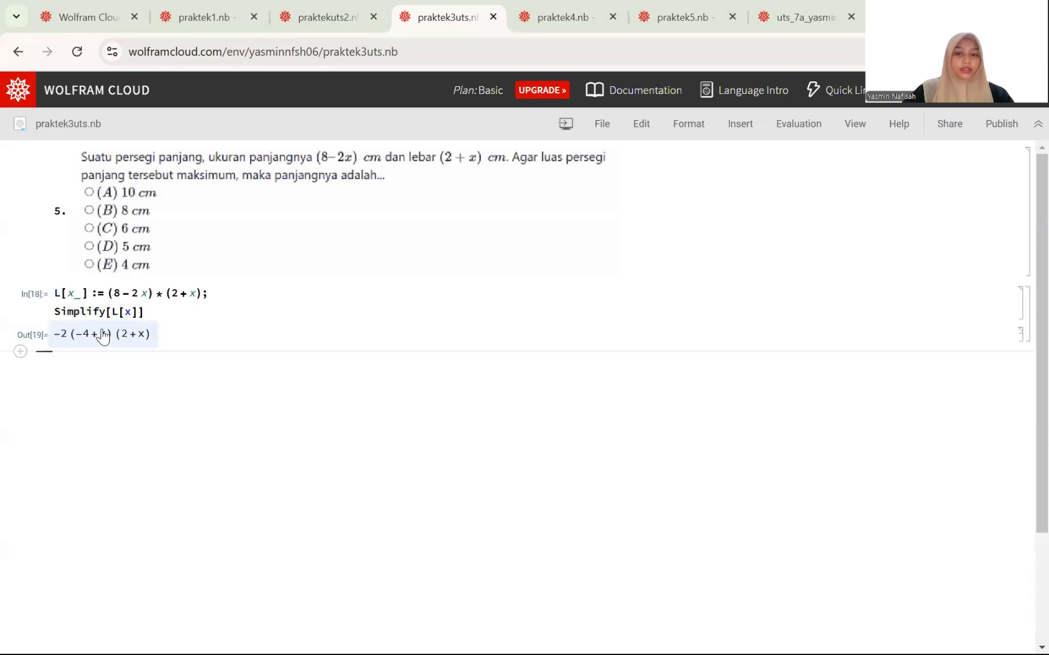
Evaluate the area's derivative L'[x] and its simplified form Simplify[L'[x]] in separate new cells.
text(L'[x])
key(shift+Return)
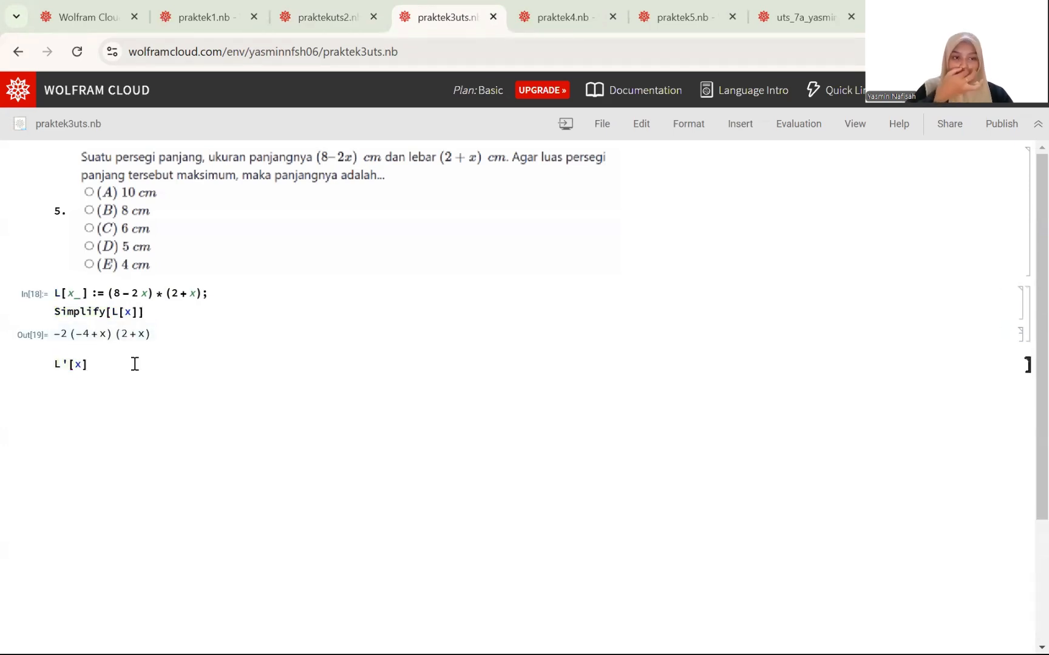
text(Sim)
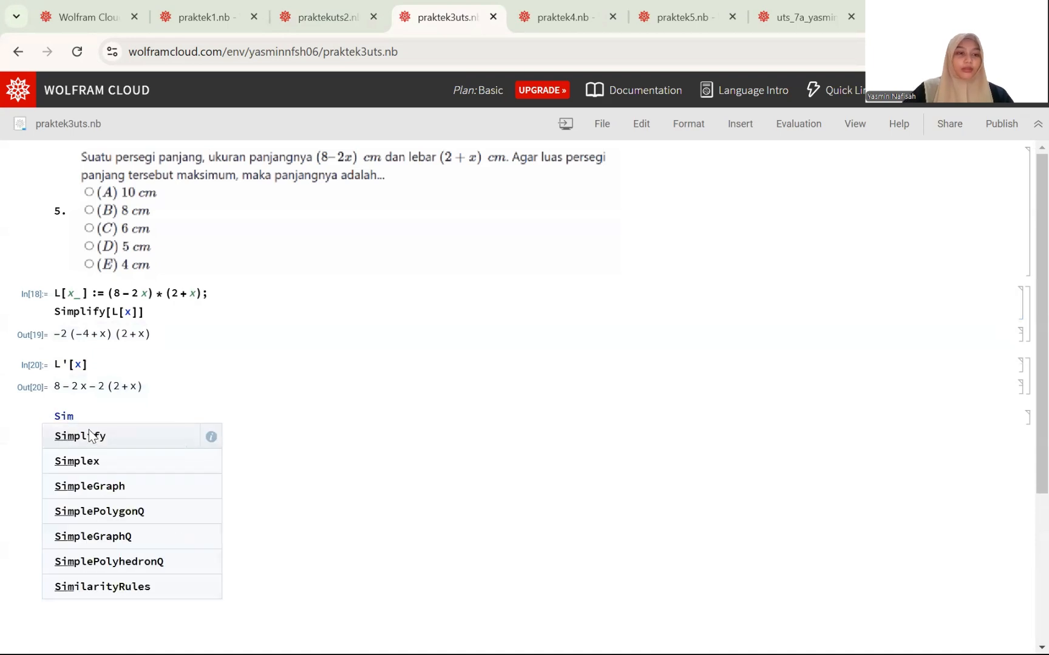
click(88, 434)
text([L'[x]])
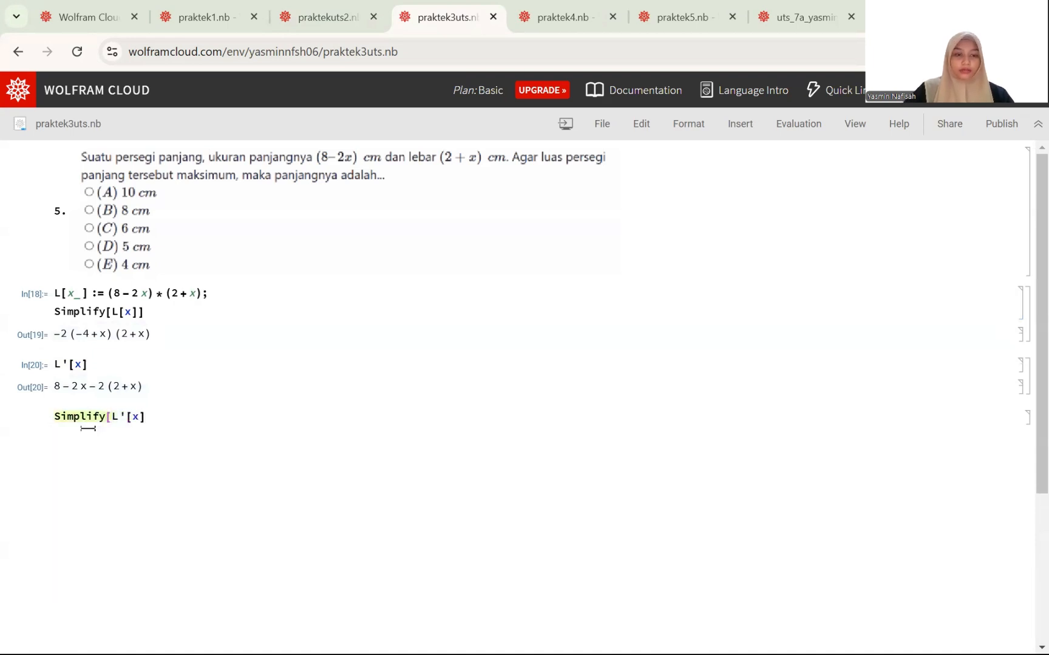
key(shift+Return)
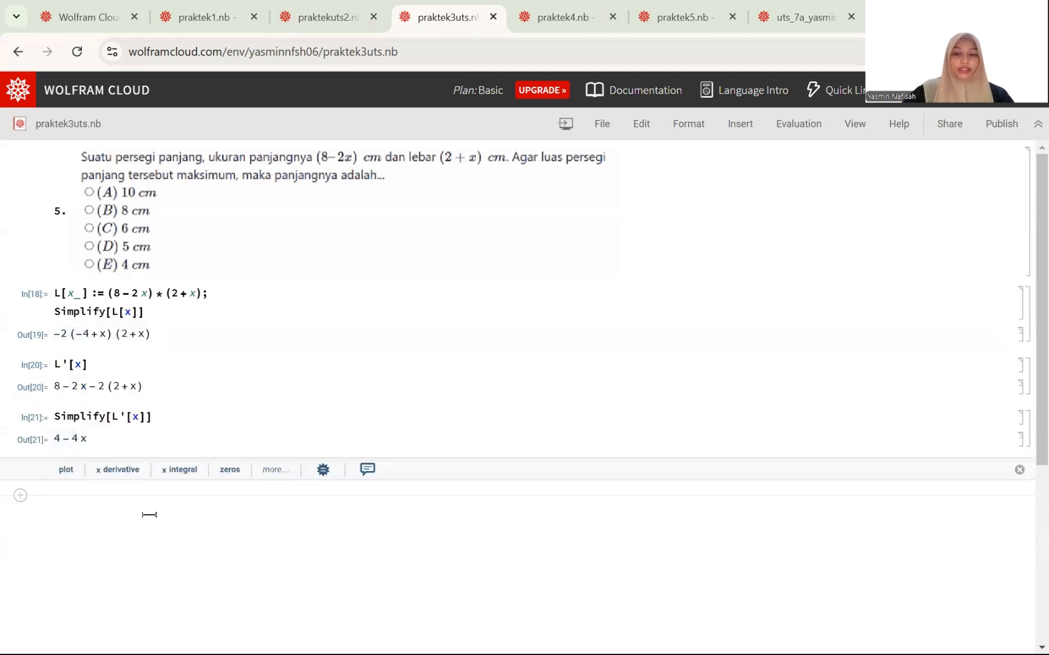
Evaluate Solve[L'[x] == 0, x, Reals] in a new cell to find where the area is greatest.
text(Solve)
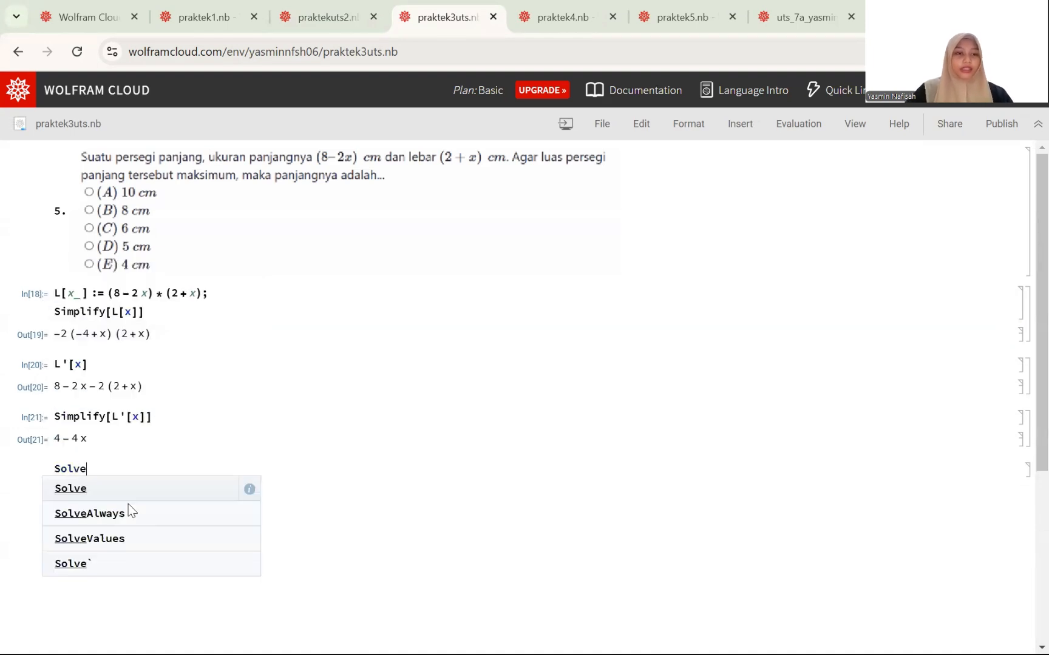
click(109, 486)
text([L'[)
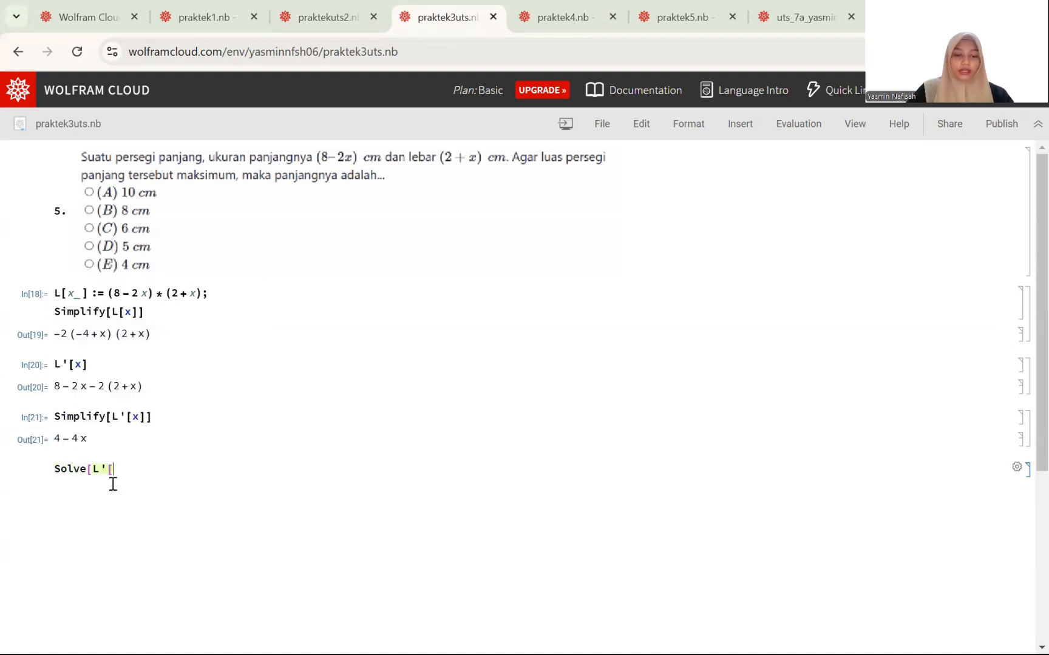
text(x] == 0, x, Reals])
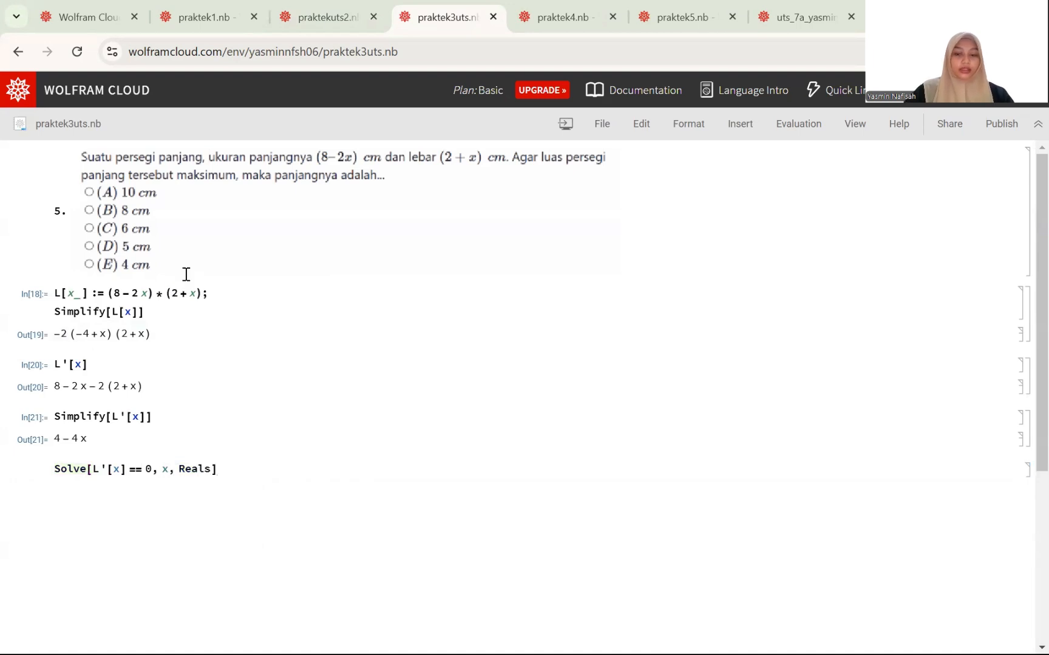
key(shift+Return)
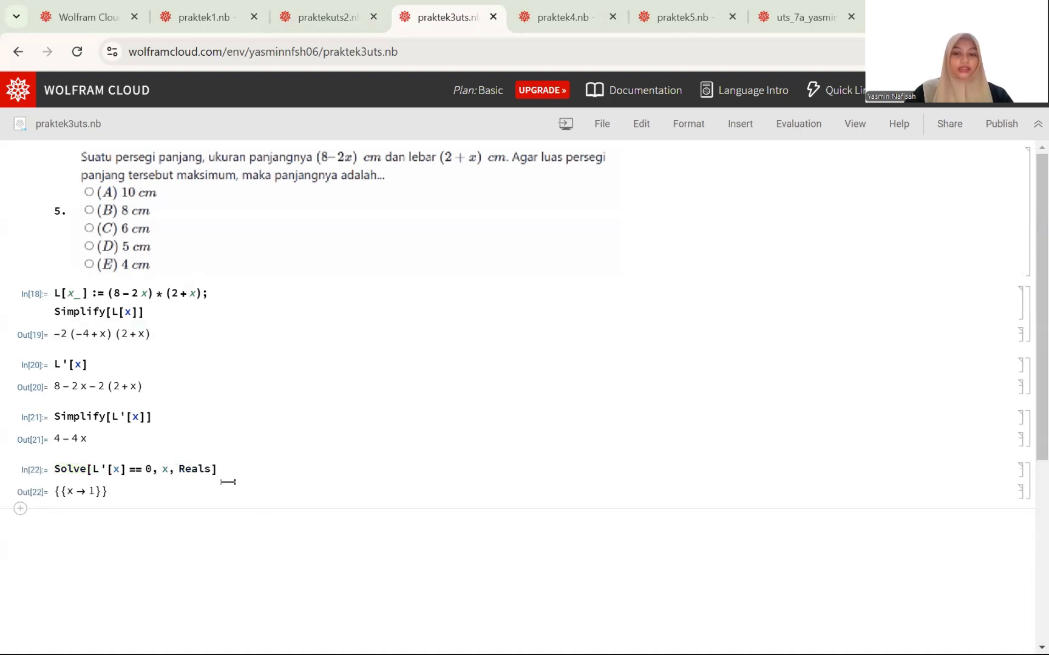
Evaluate panjang = 8-2 (1) in a new cell to get the rectangle's length for the maximum area.
text(panjang)
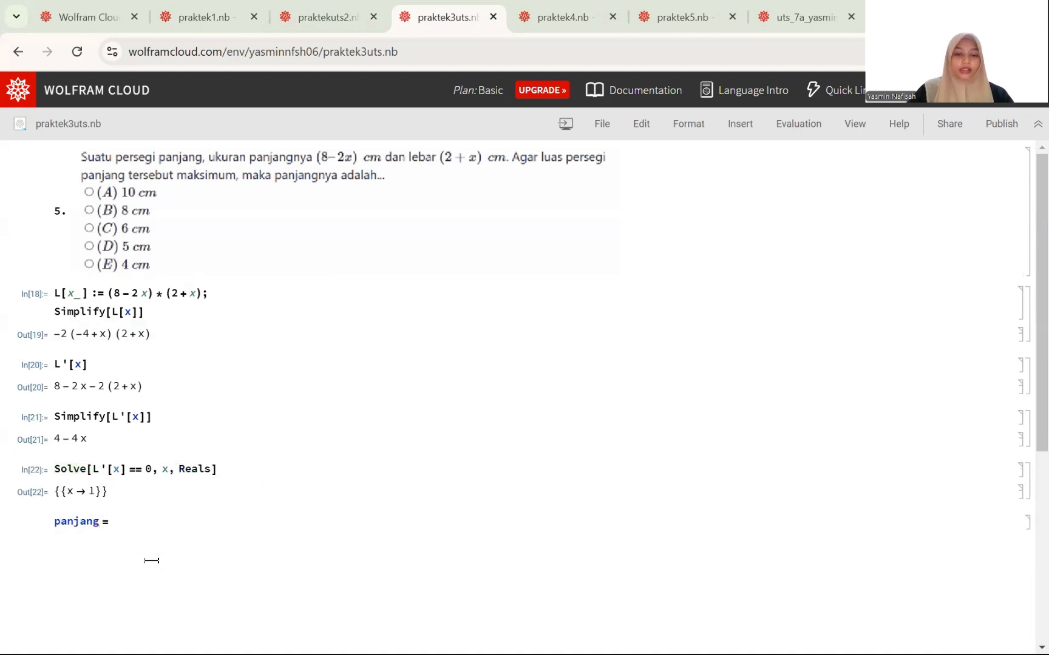
text( = 8 - 2 (1)
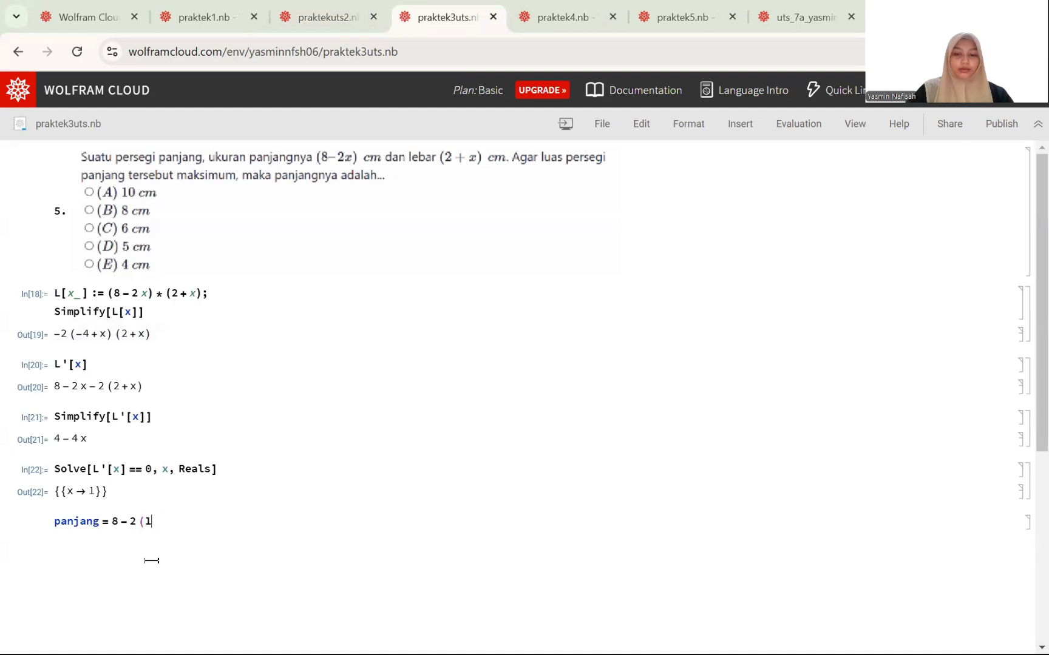
text())
key(shift+Return)
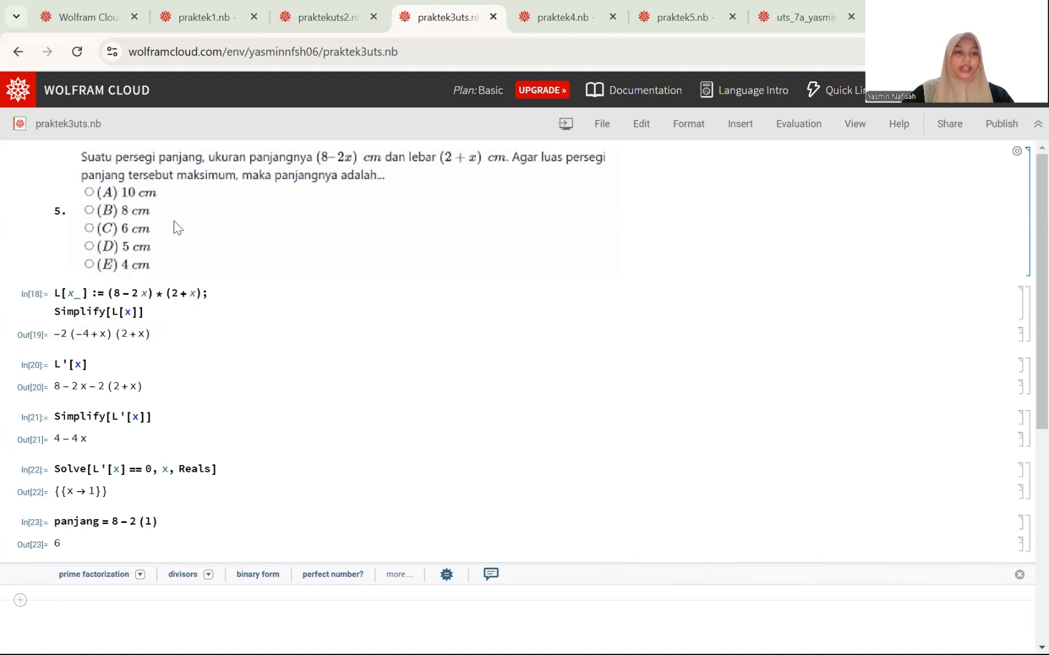
In the praktek4.nb notebook, enter the motion function s[t_] := t^3 - 6 t^2 + 12 t + 1; in a new cell below the problem.
click(542, 31)
click(639, 29)
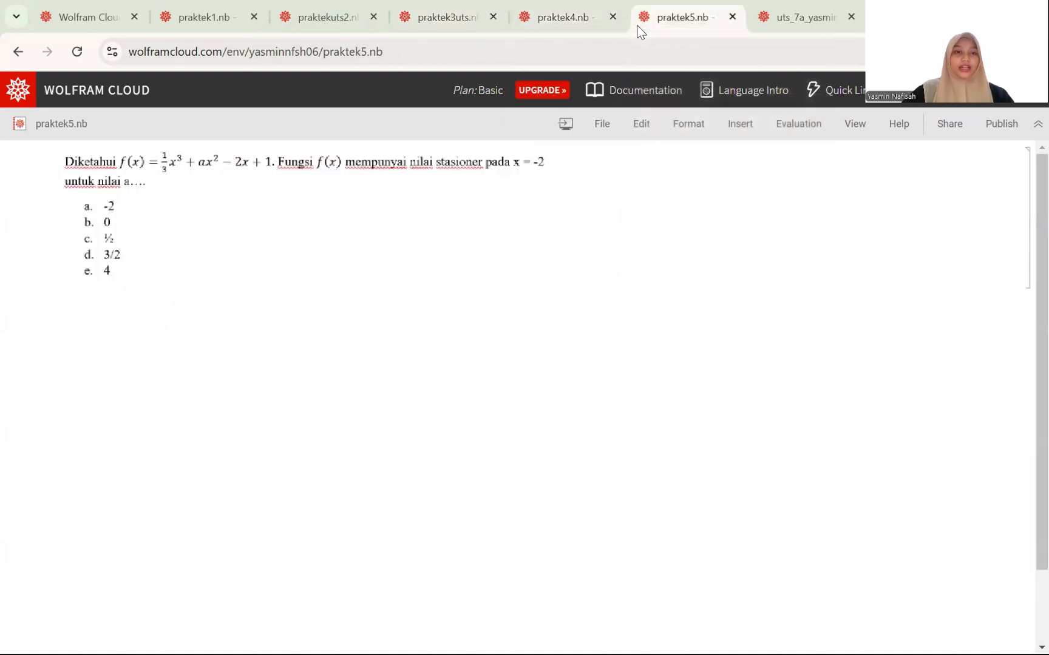
click(594, 30)
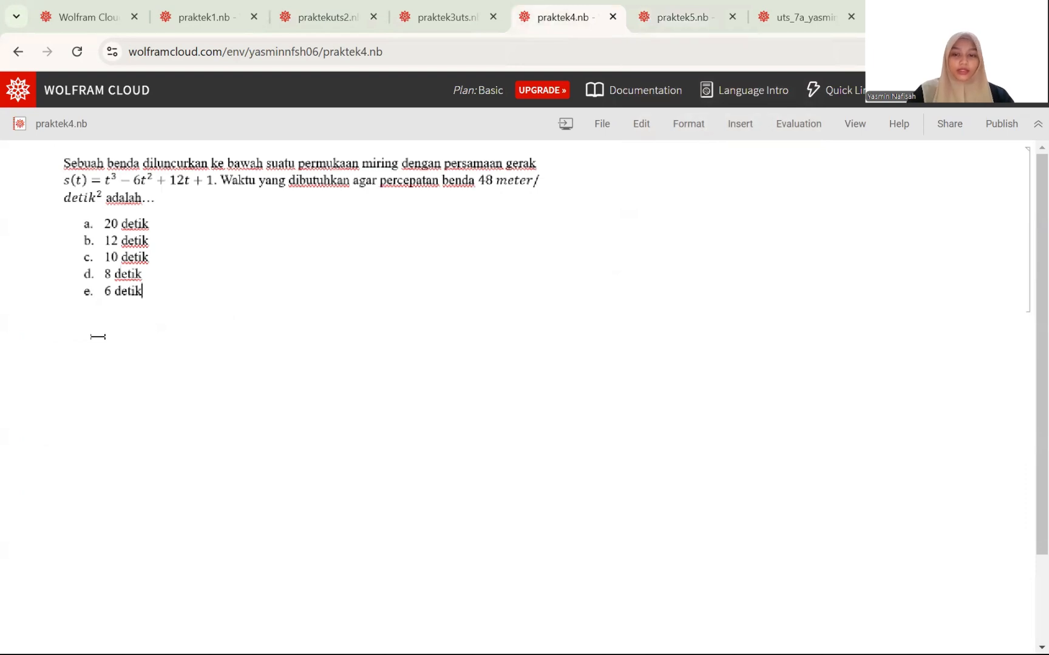
click(75, 330)
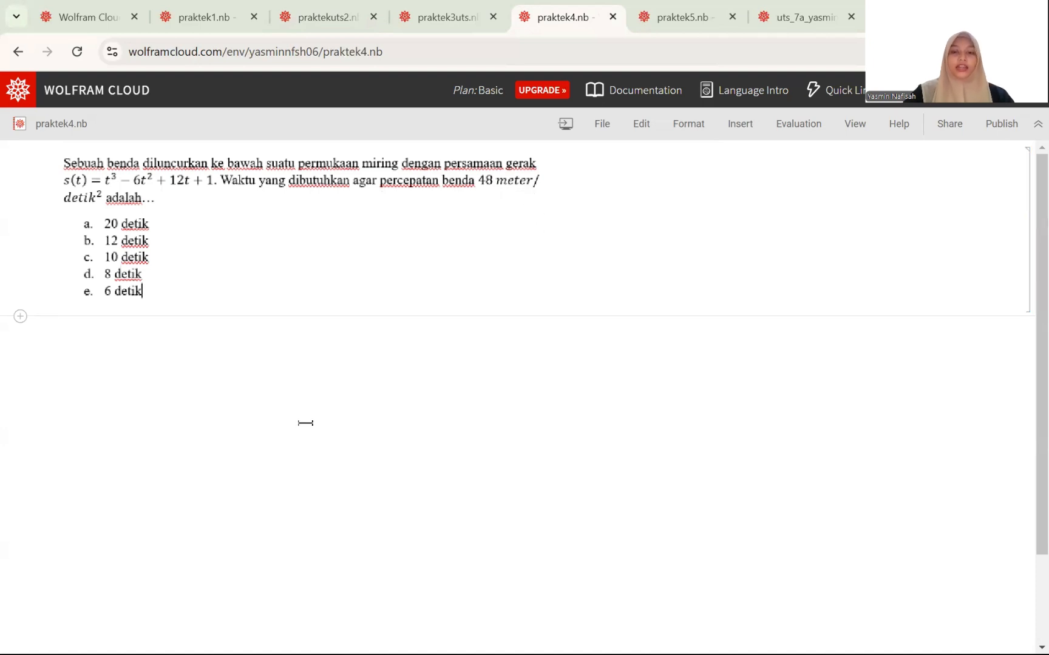
text(s)
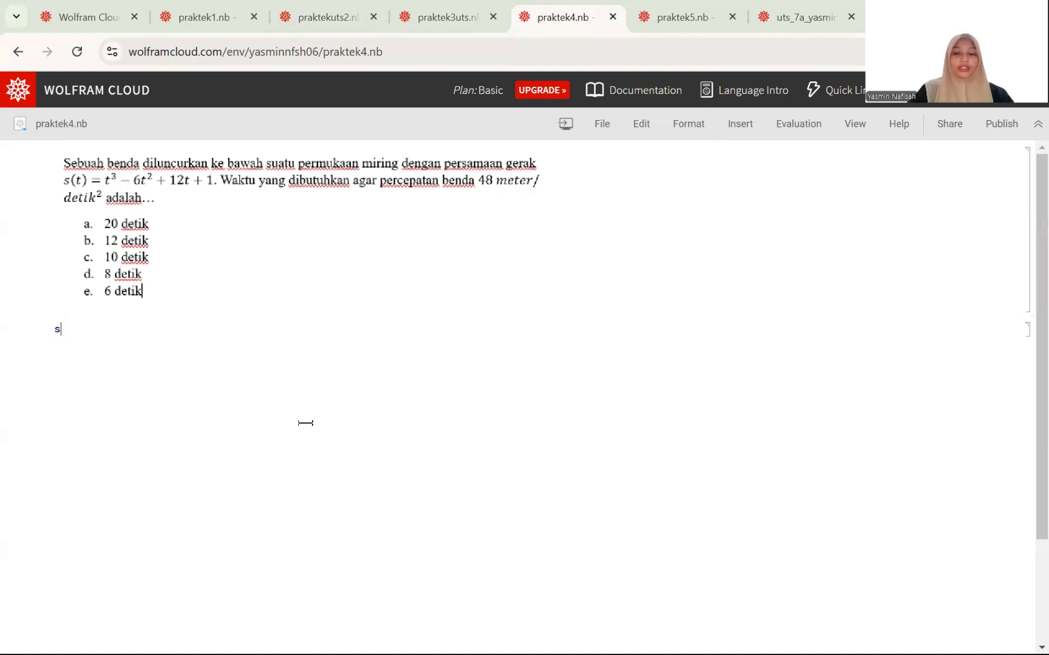
text([t_] := )
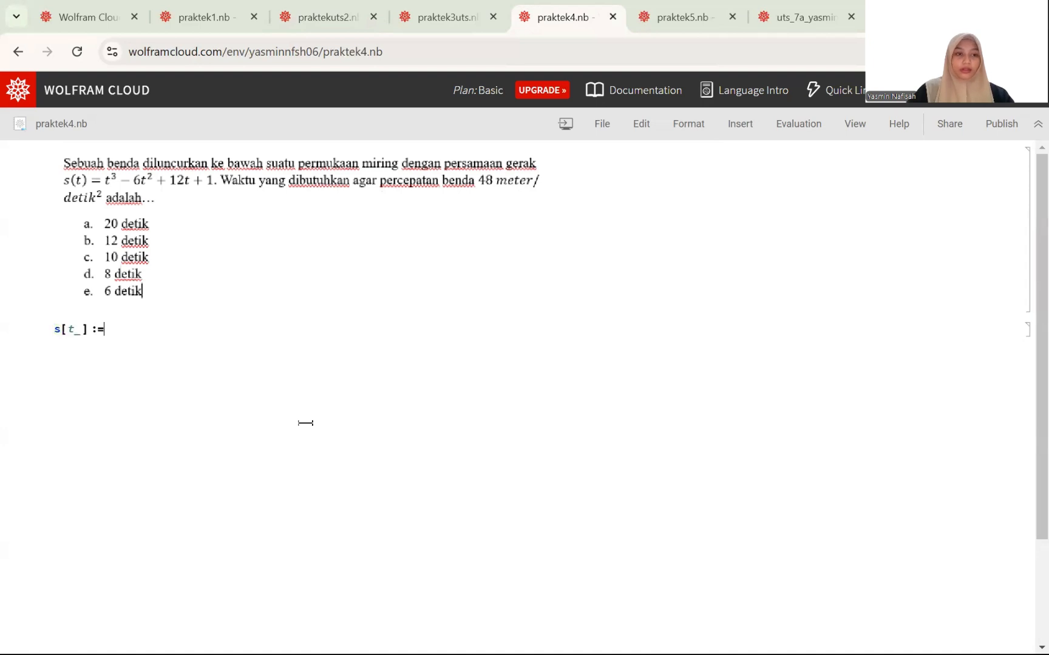
text(t^3 - 6 t^2 )
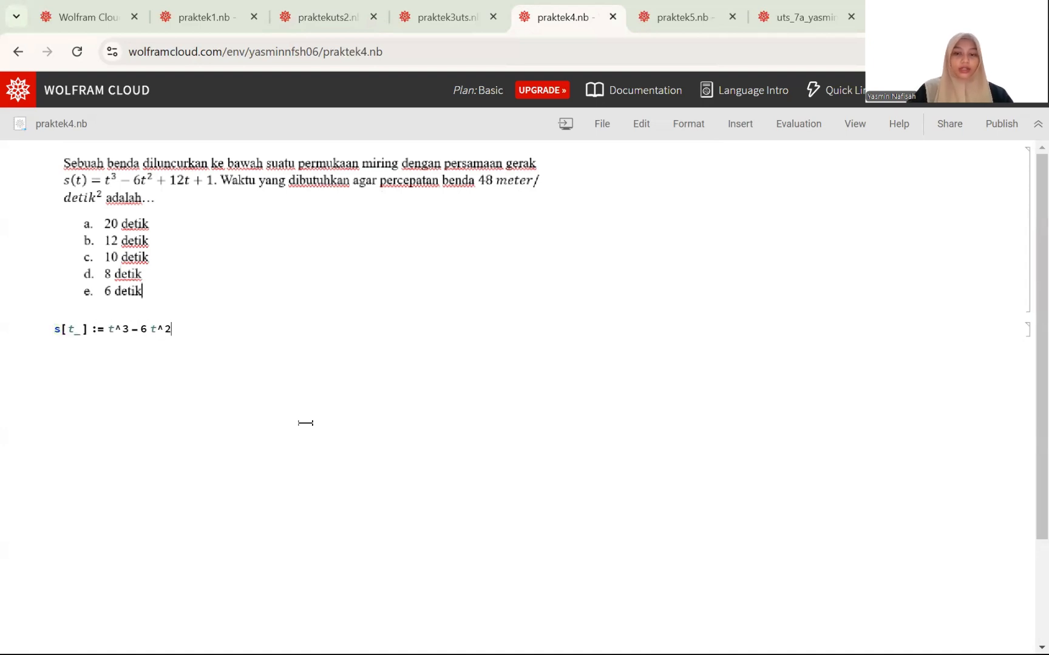
text(+ 12 t + 1;)
Add v[t] = s''[t] on a new line below the motion function and evaluate the cell.
key(Return)
text(v)
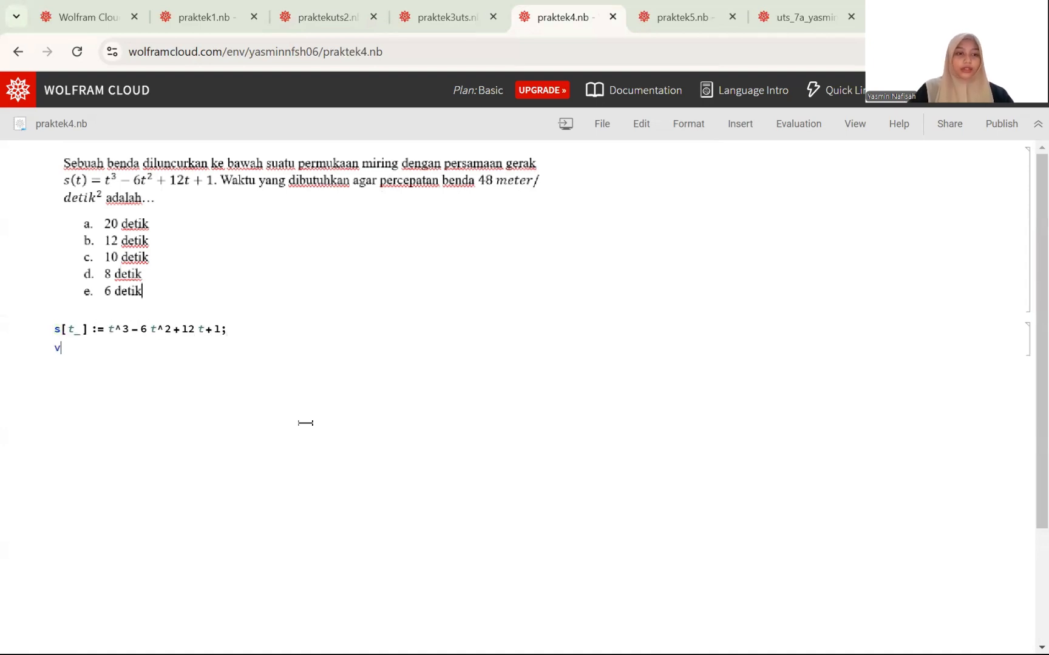
text([t] = s''[t])
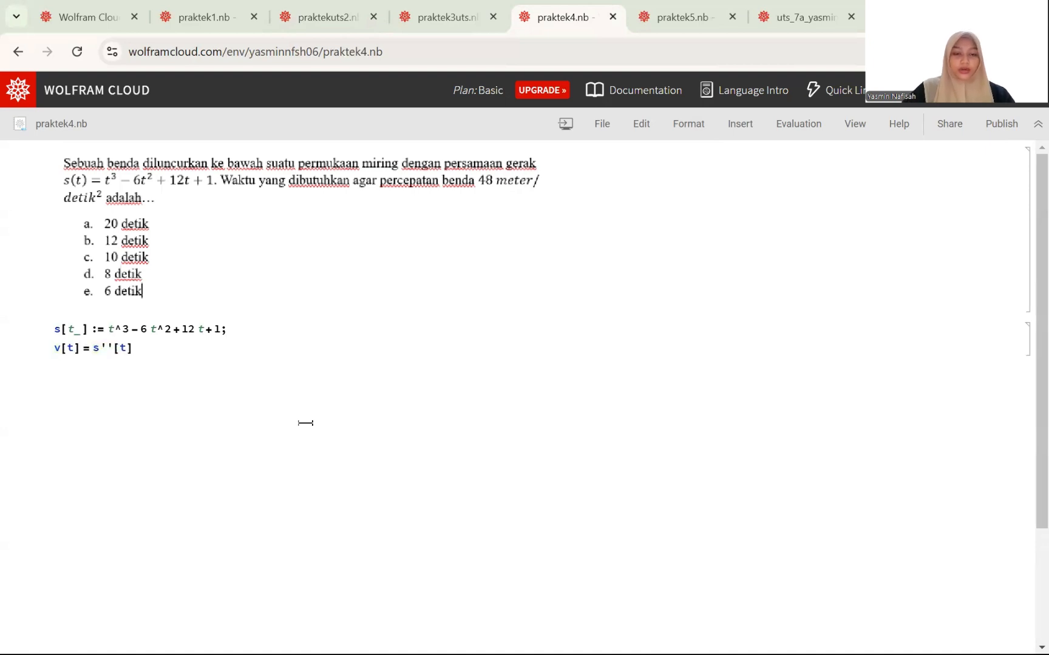
key(shift+Return)
Evaluate waktuDibutuhkan = Solve[-12 + 6 t == 48, t, Reals] in a new cell to get the required time.
text(wak)
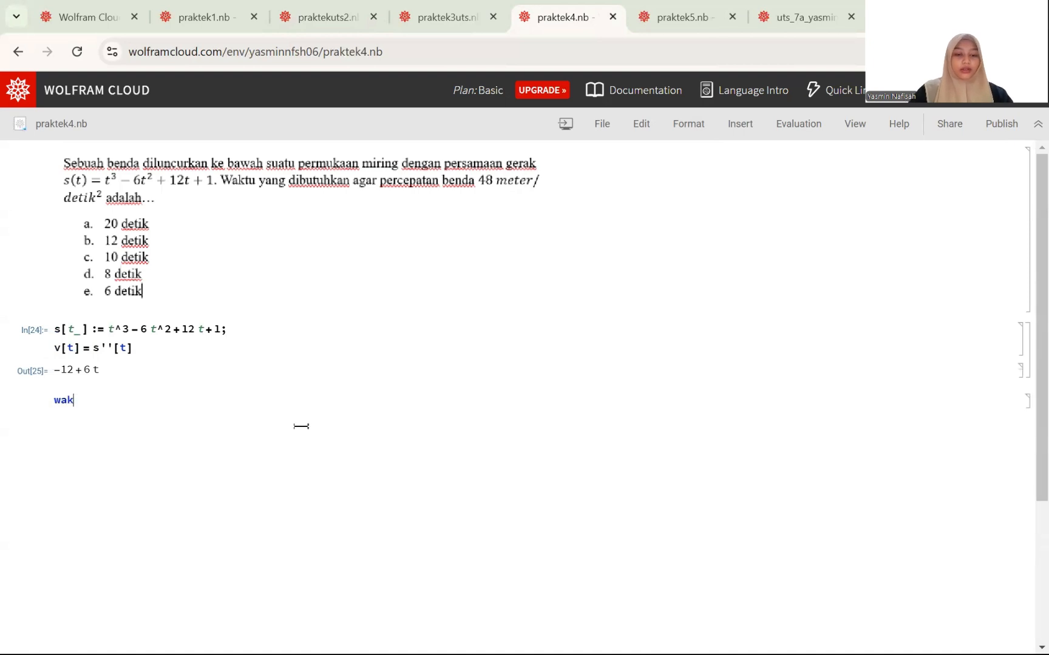
text(tuDibutuhkan = Solve)
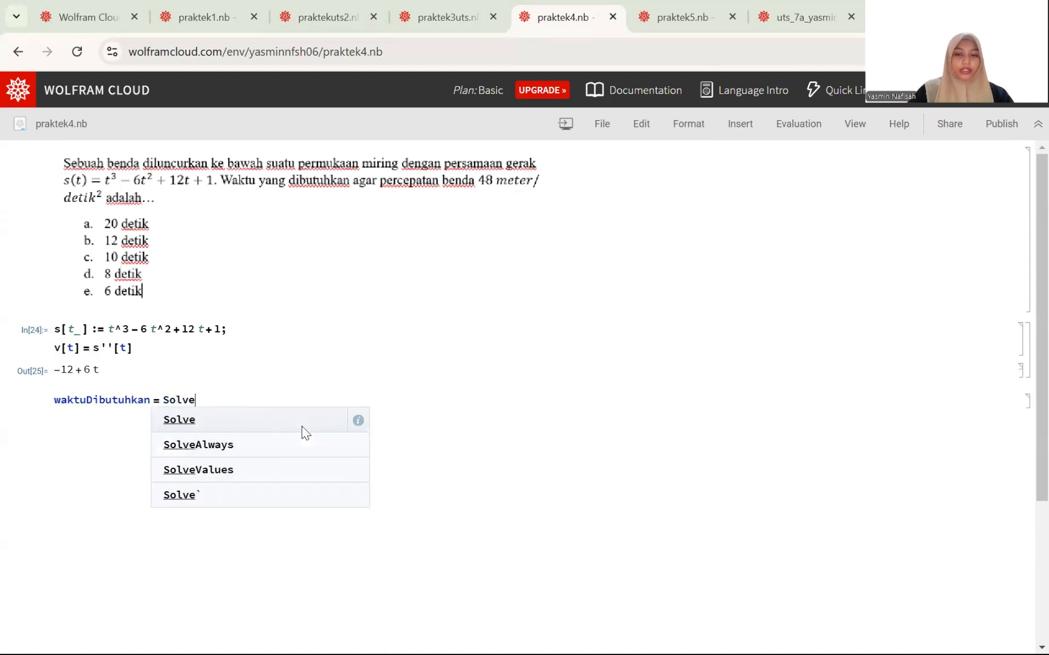
text([-12 + 6 t == 4)
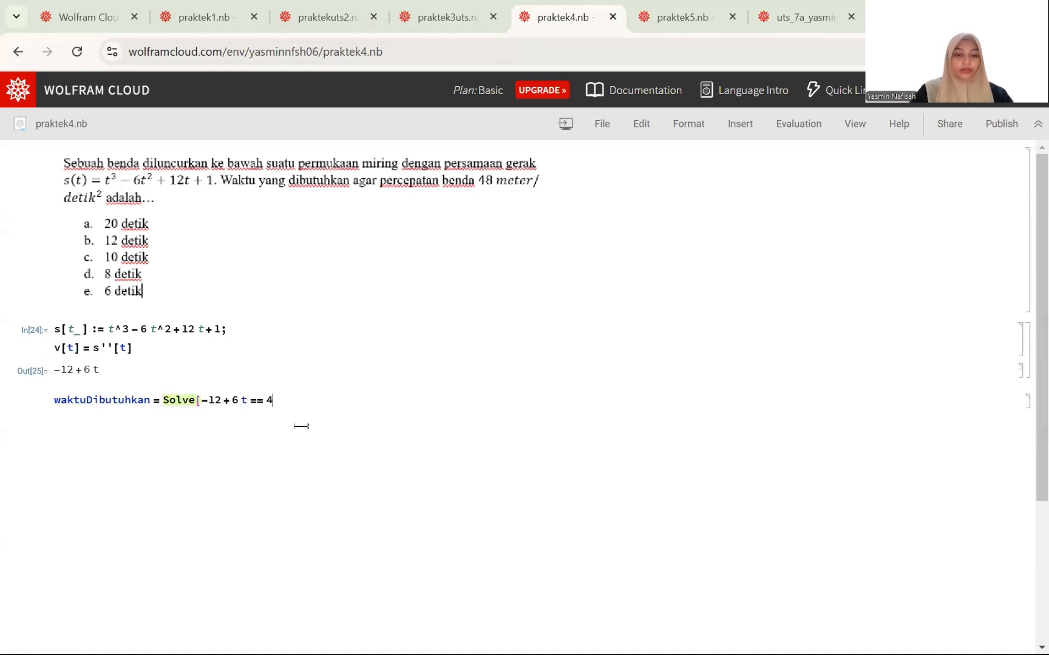
text(8, t, Reals])
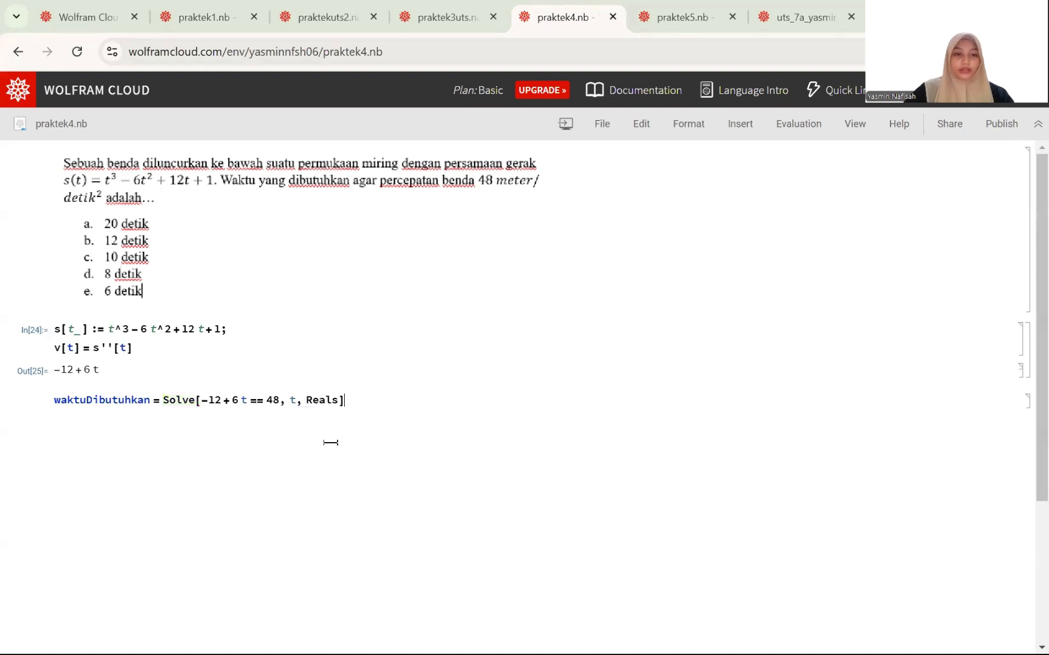
key(shift+Return)
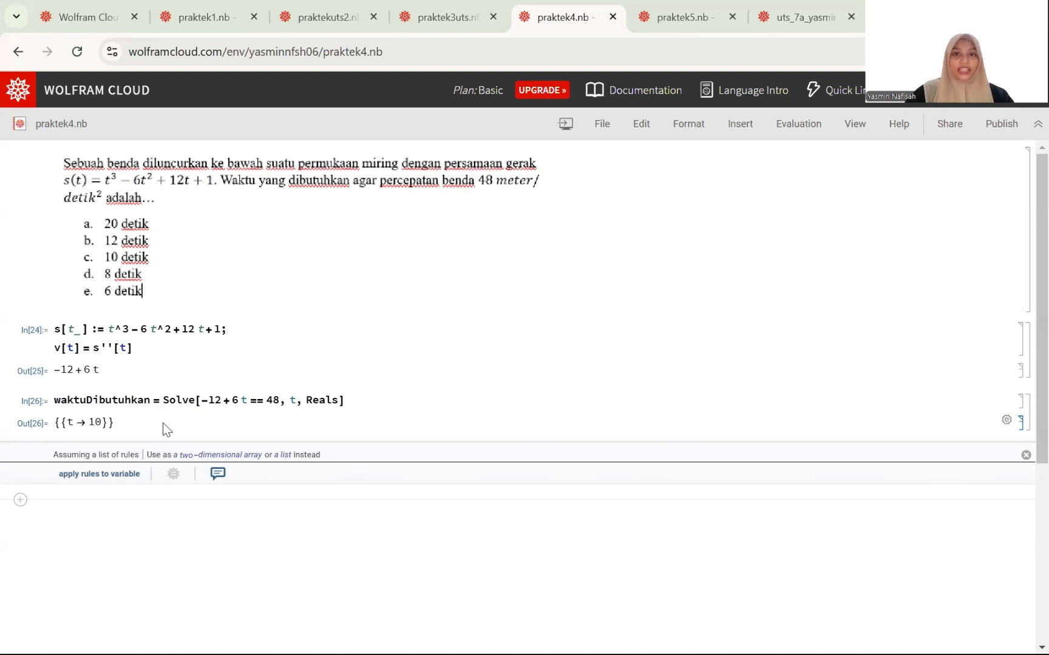
In the praktek5.nb notebook, enter f[x_] := (1/3) x^3 + a*x^2 - 2 x + 1; in a new cell below the problem.
key(ctrl+Tab)
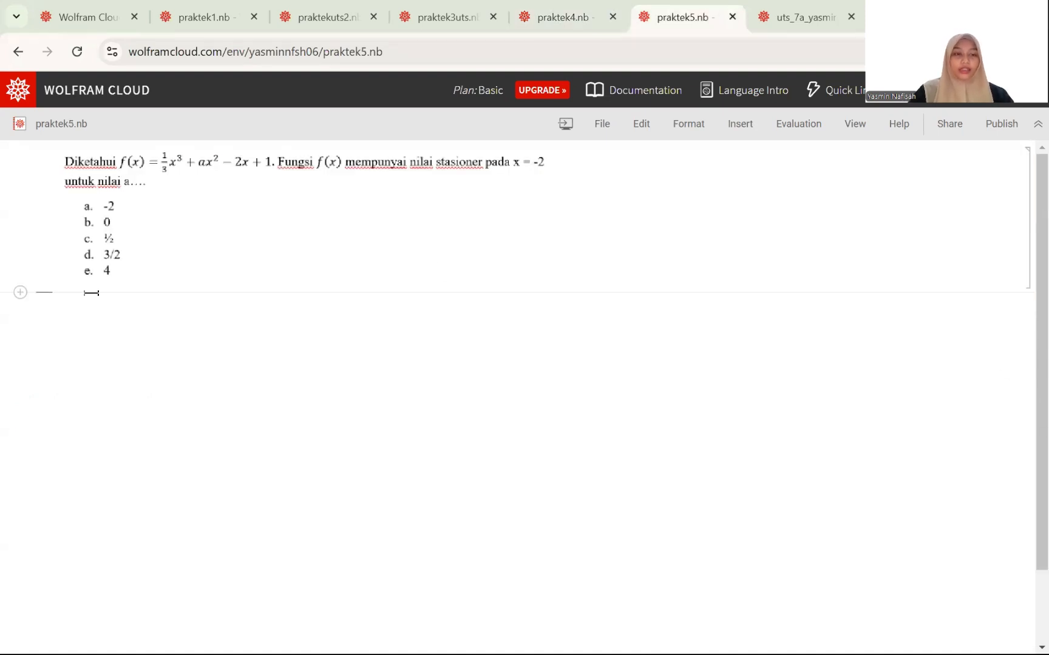
click(91, 293)
text(f[x)
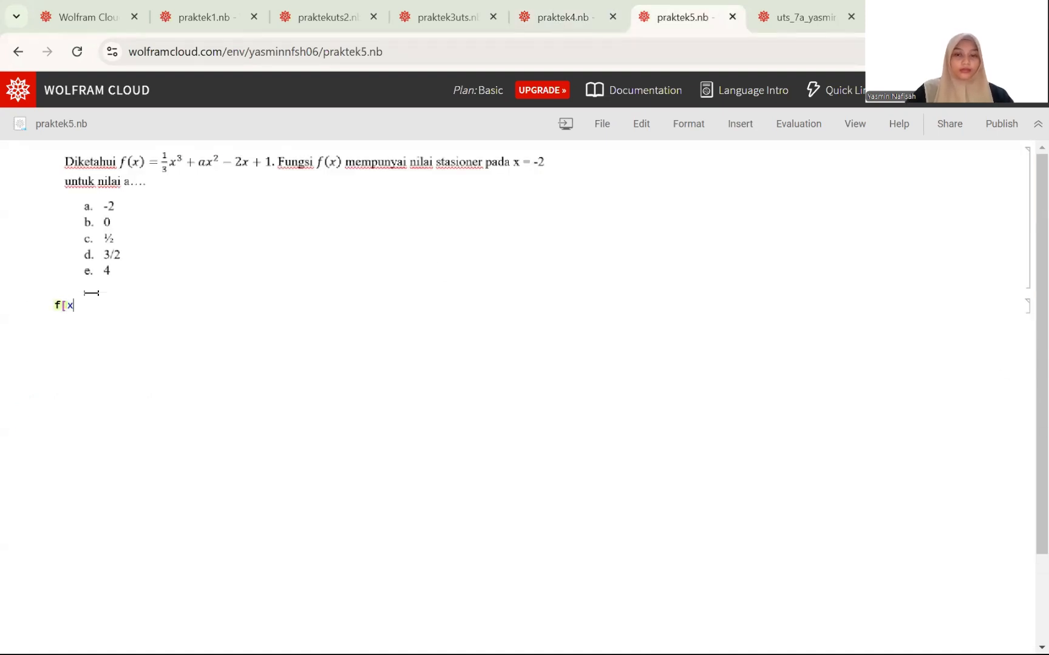
text(_] := (1/3) x^3)
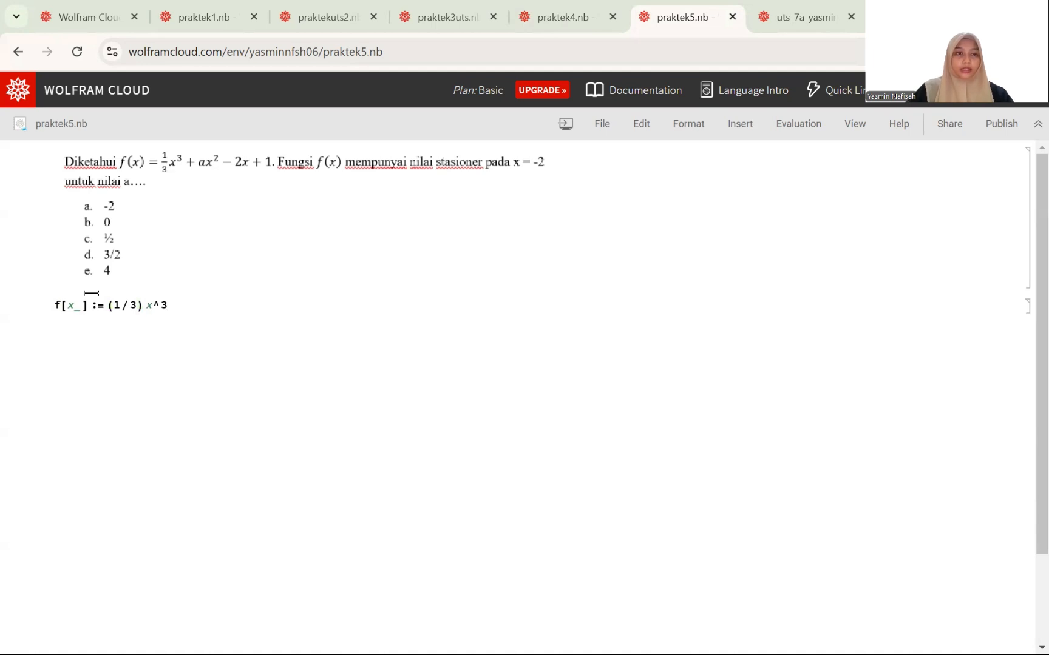
text(+a*x^2)
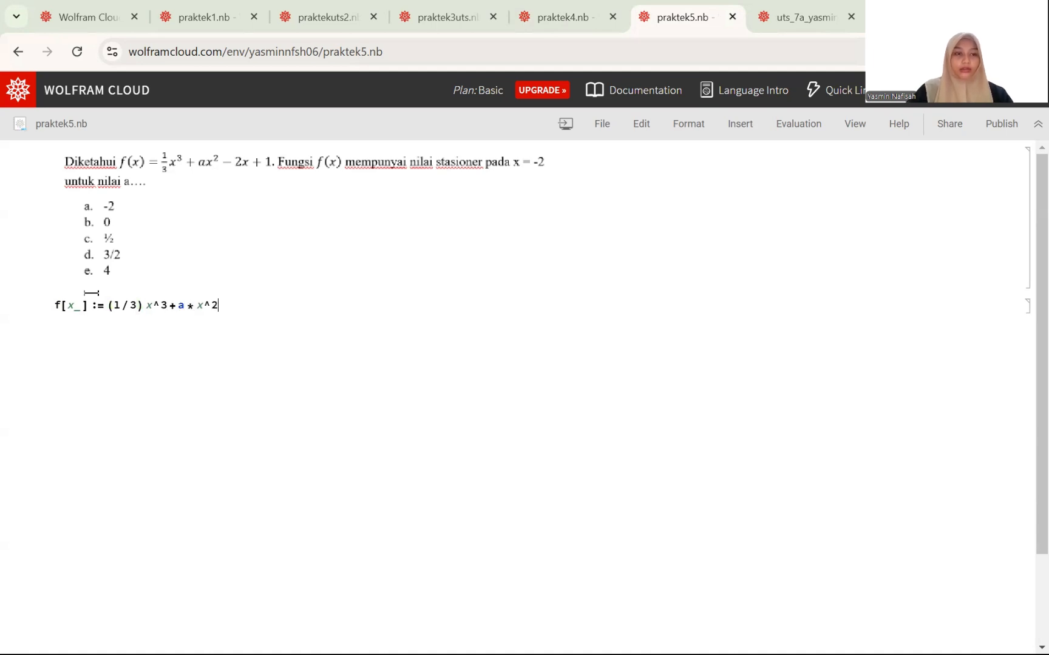
text(-2 x+1;)
Add the derivative f'[x] below the definition of f and evaluate the cell.
key(Return)
text(f'[x])
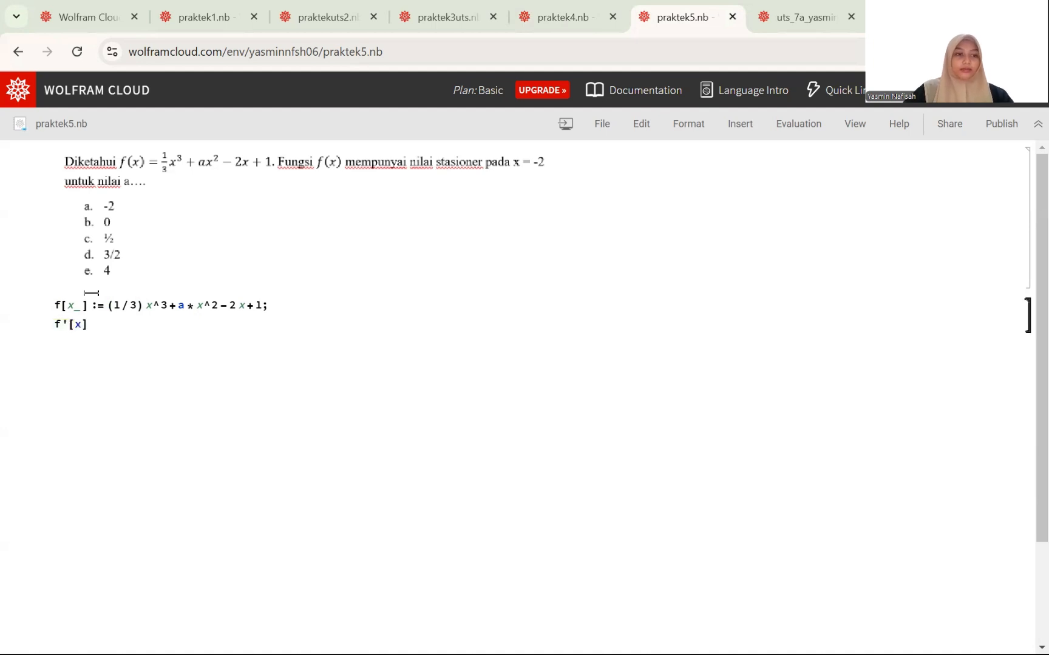
key(shift+Return)
Evaluate the derivative at the stationary point with f'[-2] in a new cell.
text(f')
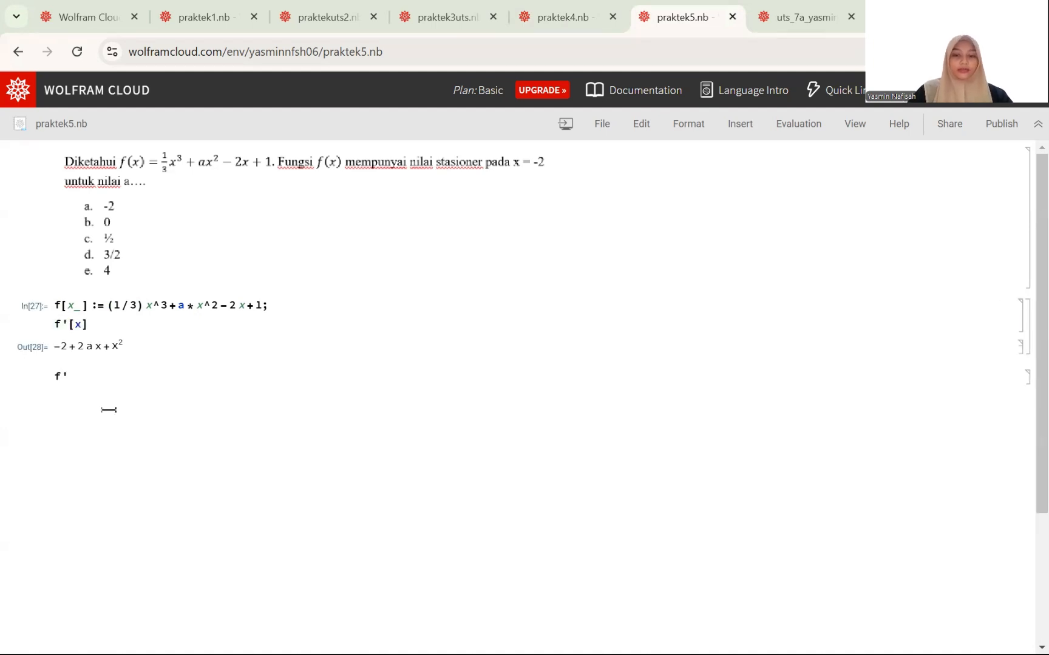
text([x)
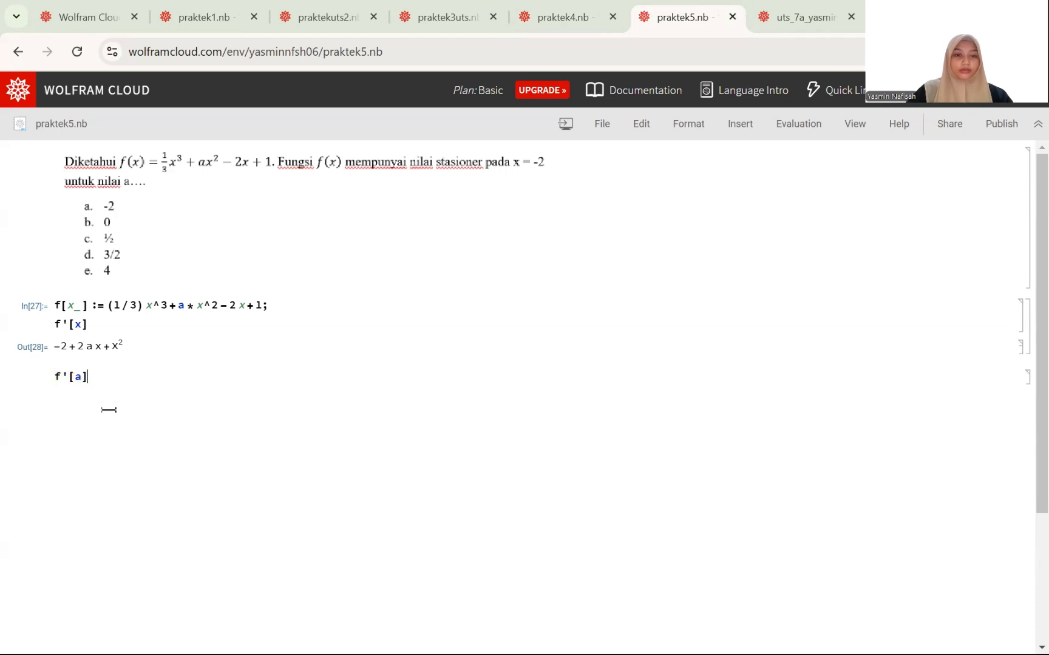
key(BackSpace)
text(-2)
key(shift+Return)
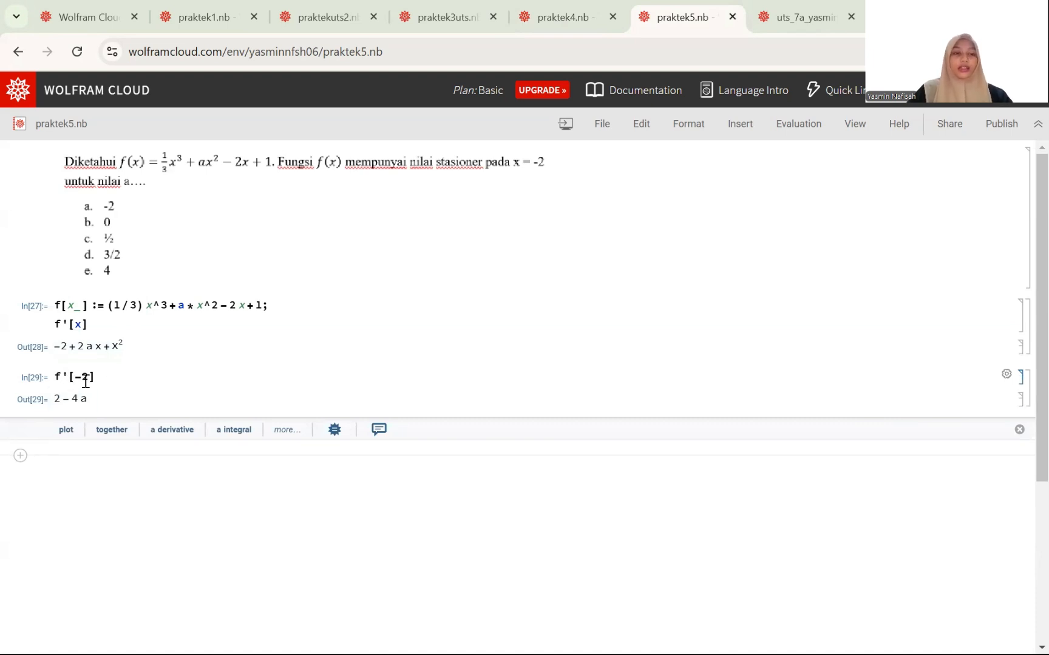
Evaluate Solve[f'[-2] == 0, a, Reals] in a new cell to find the value of a.
click(72, 460)
text(Solve[)
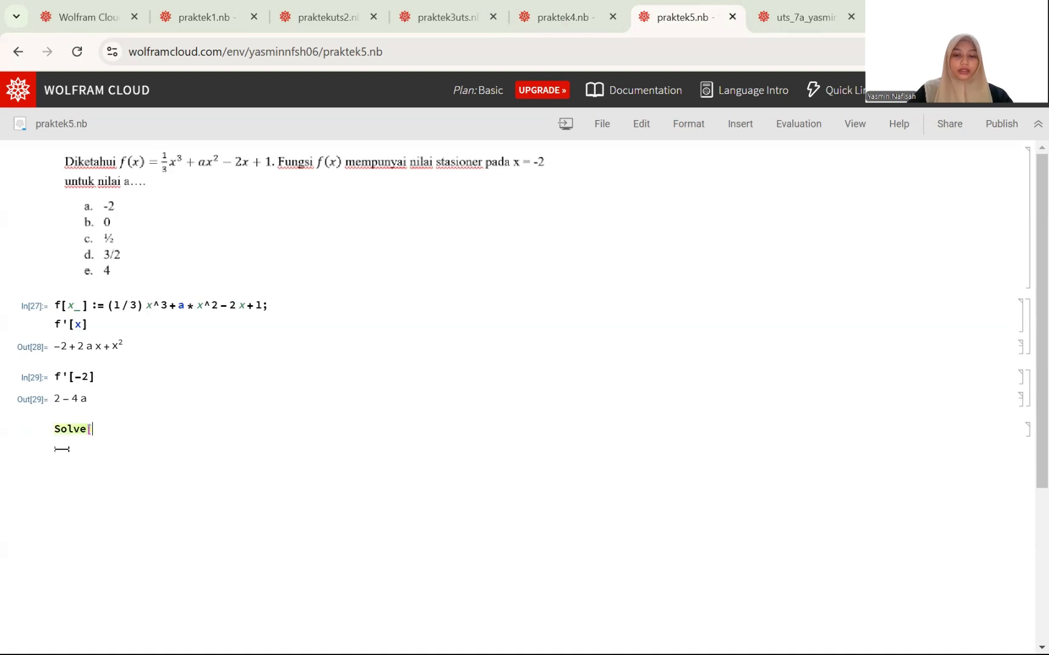
text(f'[-)
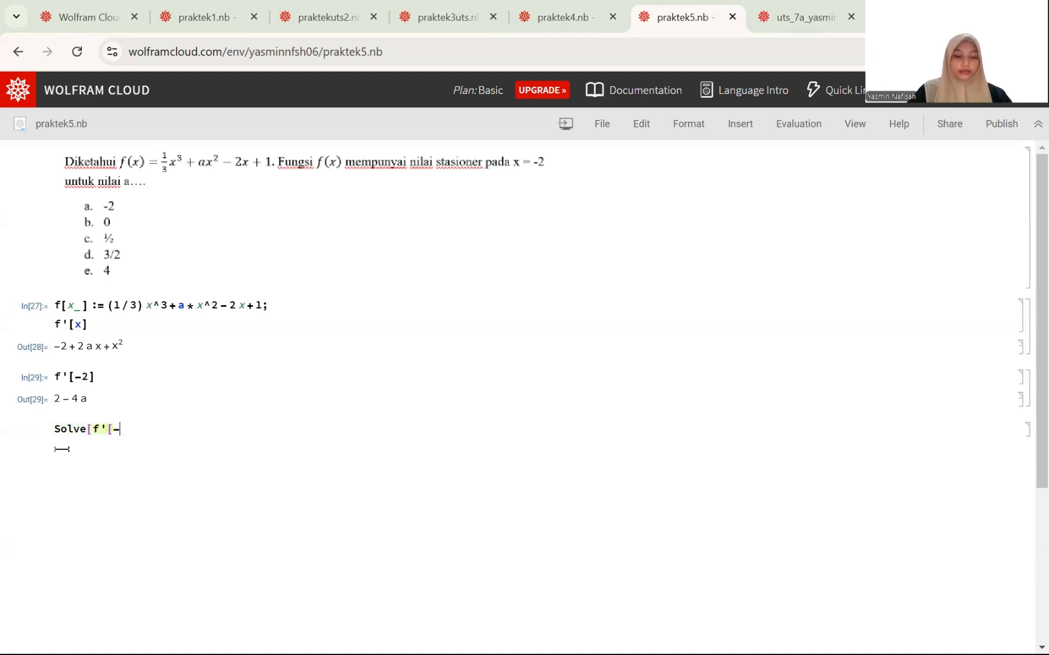
text(2] == 0)
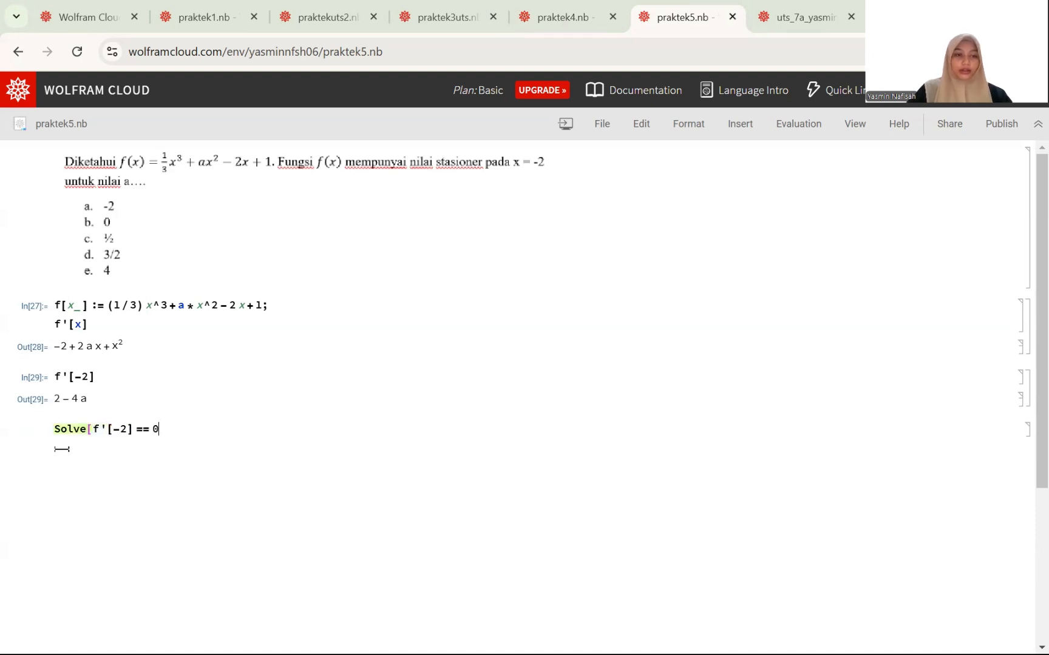
text(, a, Re)
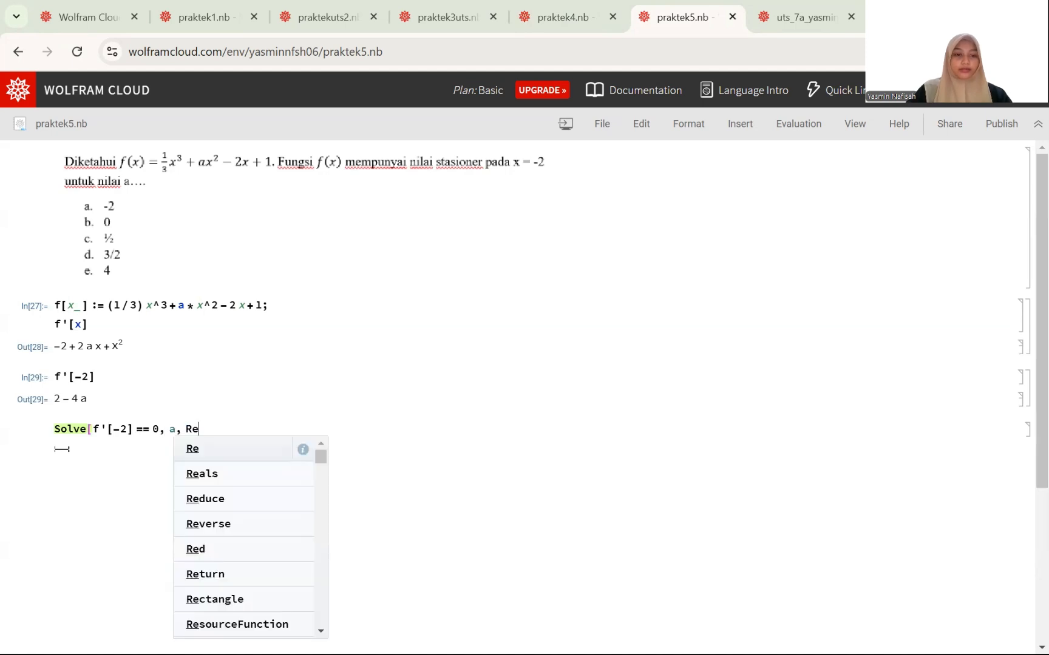
click(187, 474)
text(])
key(shift+Return)
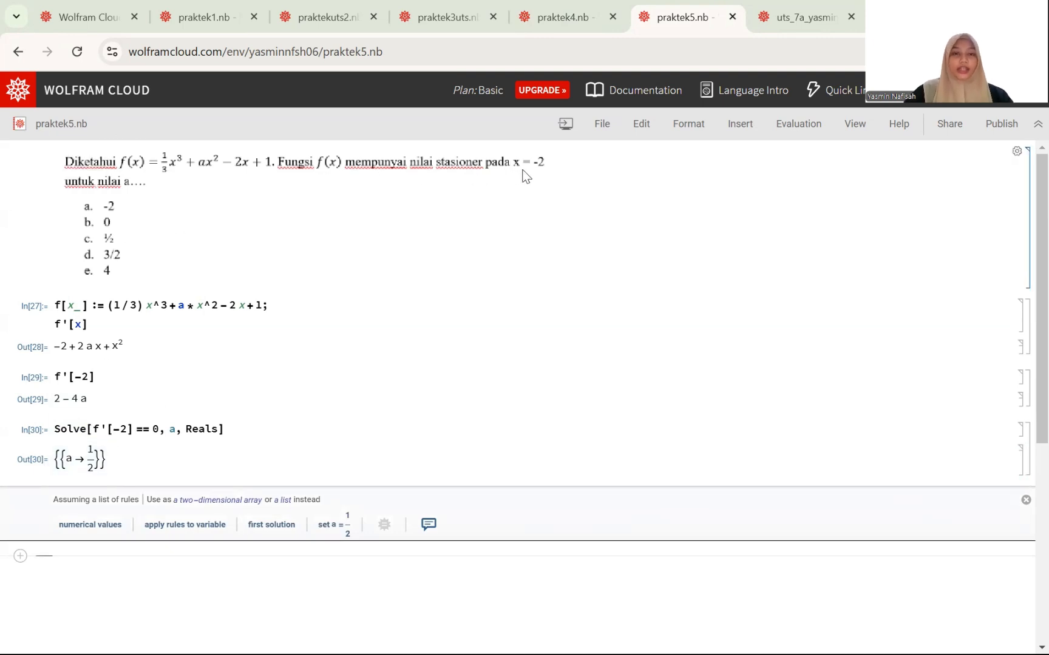
Switch to GeoGebra Calculator Suite and place two points at (3, 1) and (8, 1) beside the triangle problem image.
key(alt+Tab)
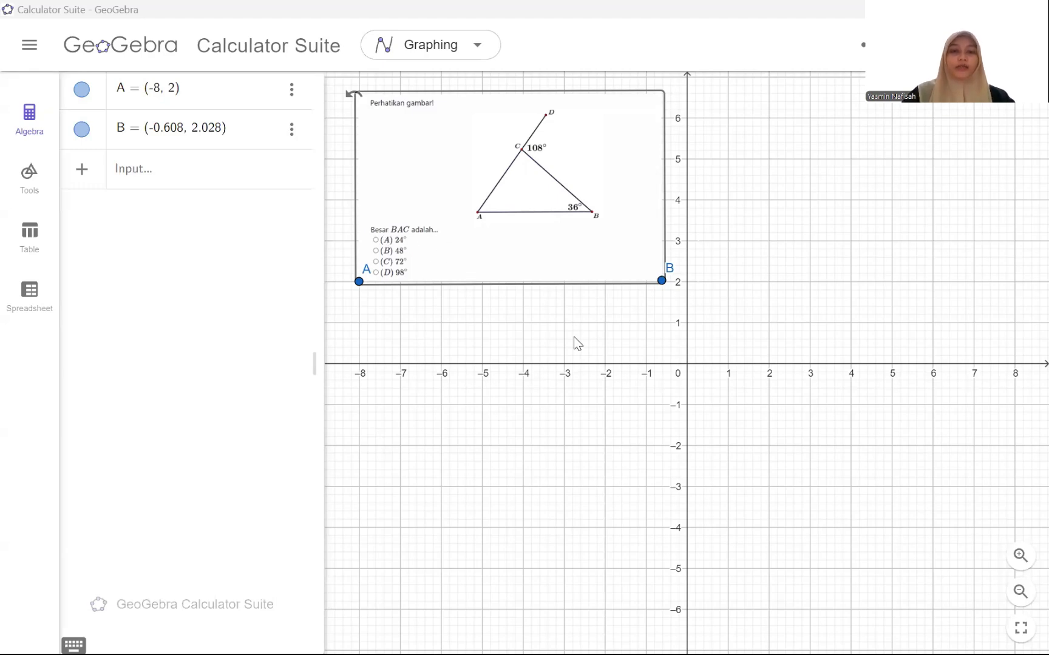
click(37, 189)
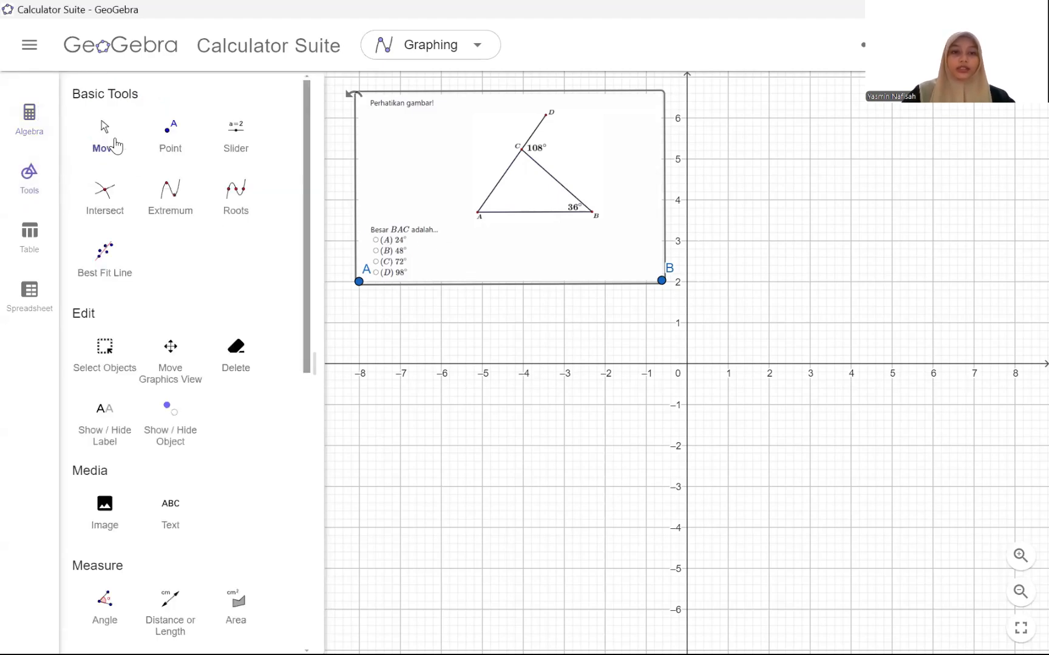
click(115, 144)
drag(754, 363, 696, 311)
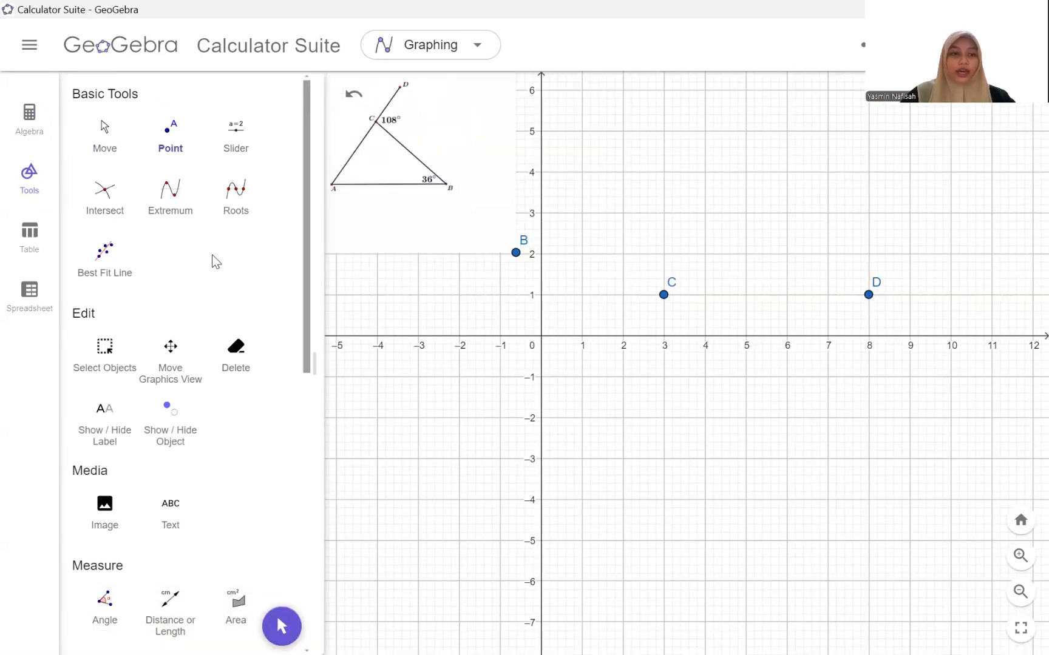
Construct a 36° clockwise angle with its vertex at point D, starting from point C, using Angle with Given Size.
scroll(206, 342, down, 8)
scroll(207, 343, down, 2)
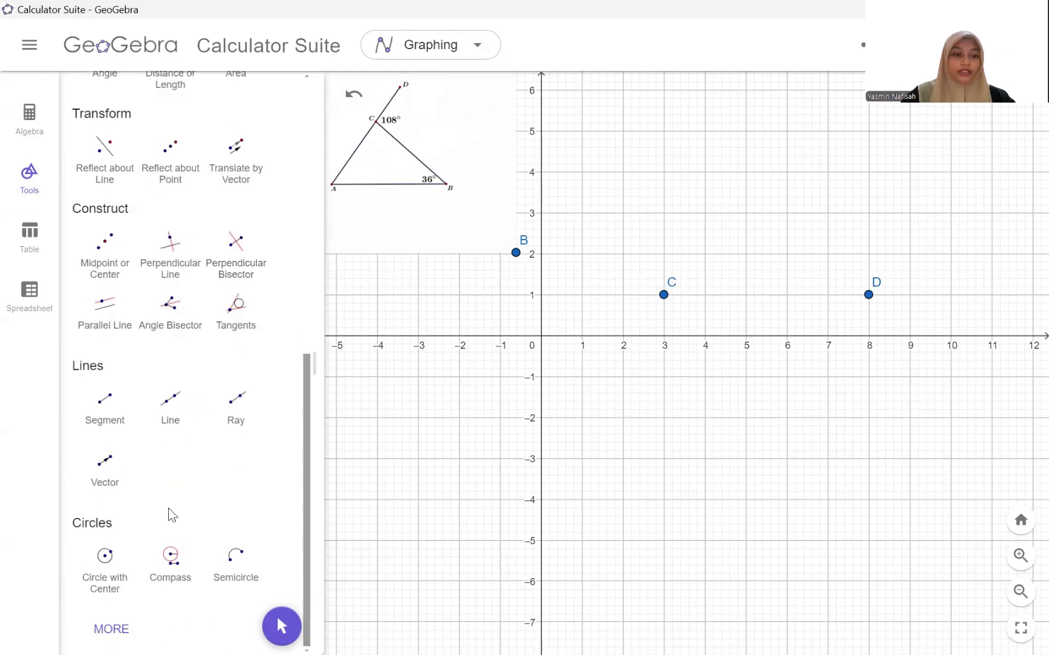
click(664, 296)
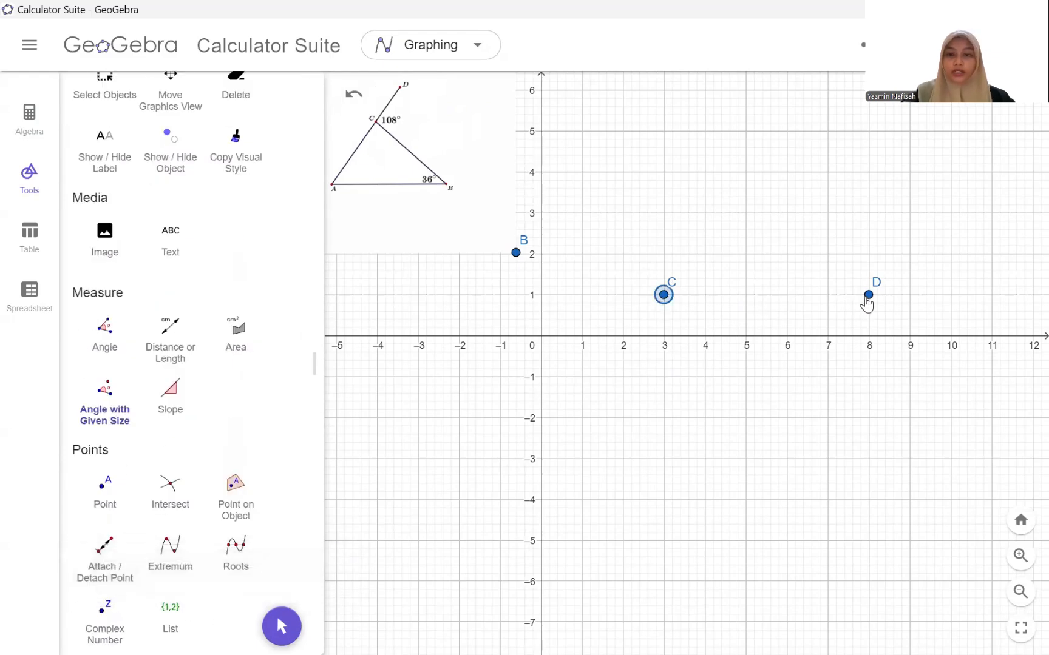
click(868, 297)
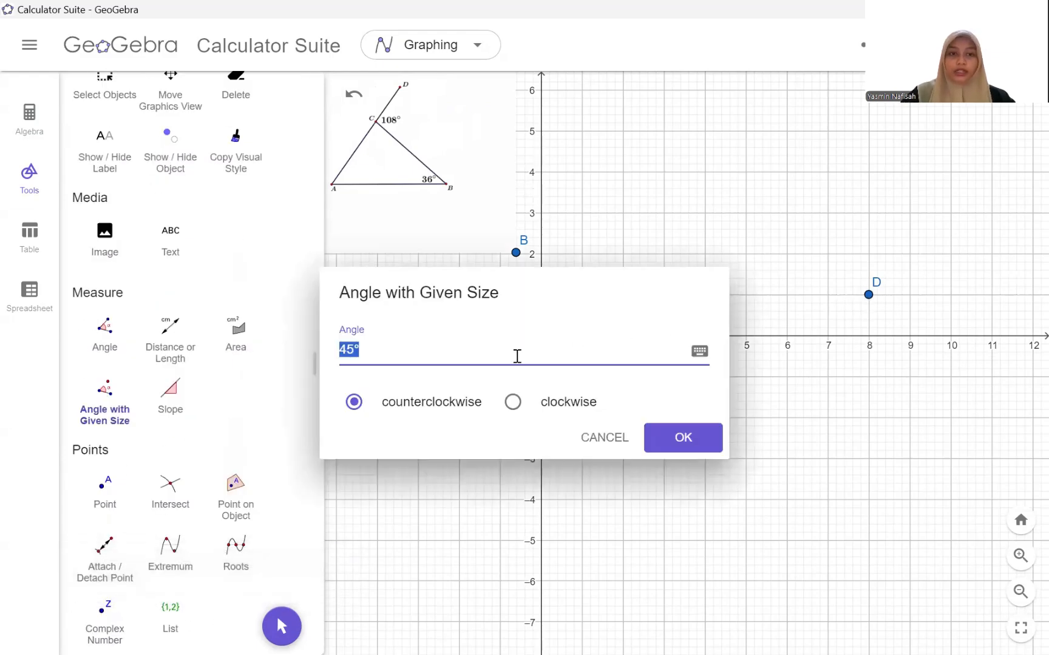
key(BackSpace)
text(36)
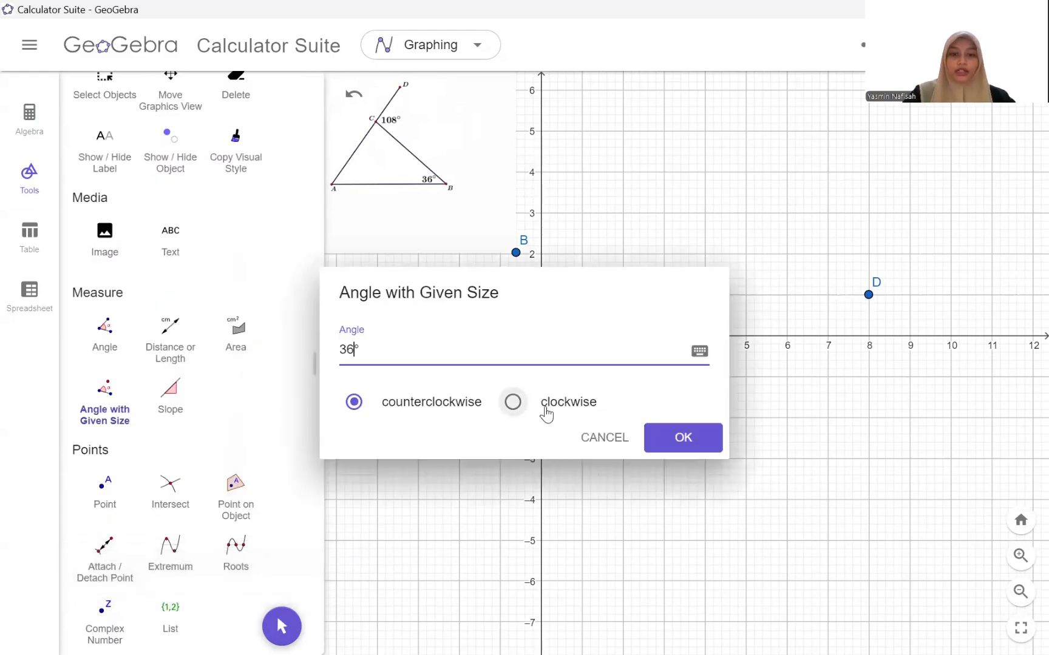
click(547, 408)
click(694, 444)
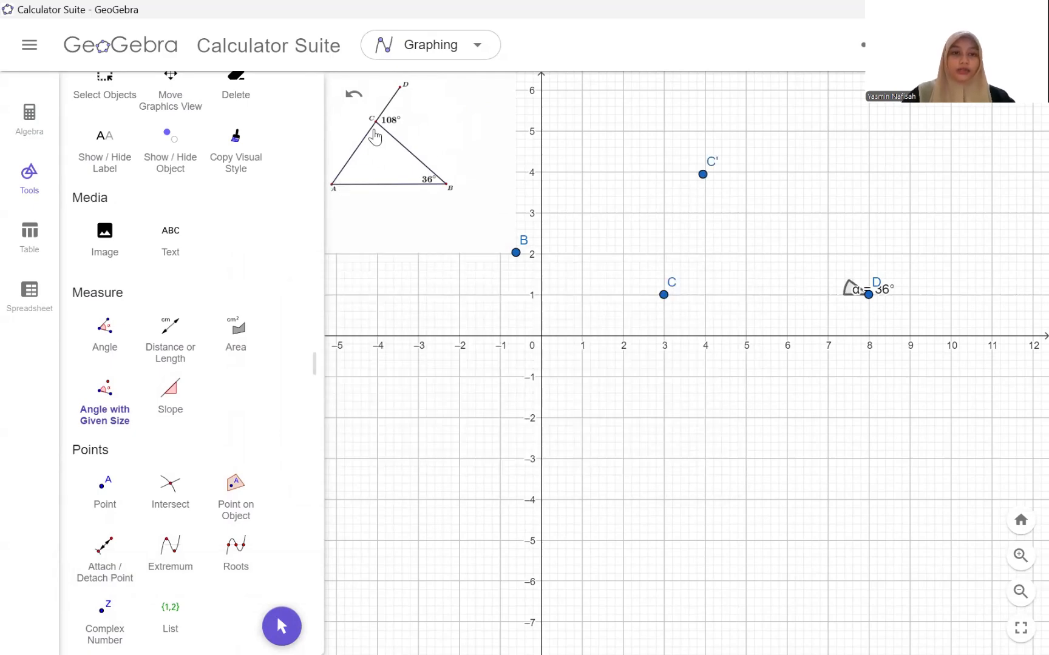
Draw a segment from C to D and another from D to C' to form the sides of the 36° angle.
scroll(166, 358, down, 5)
scroll(167, 363, down, 4)
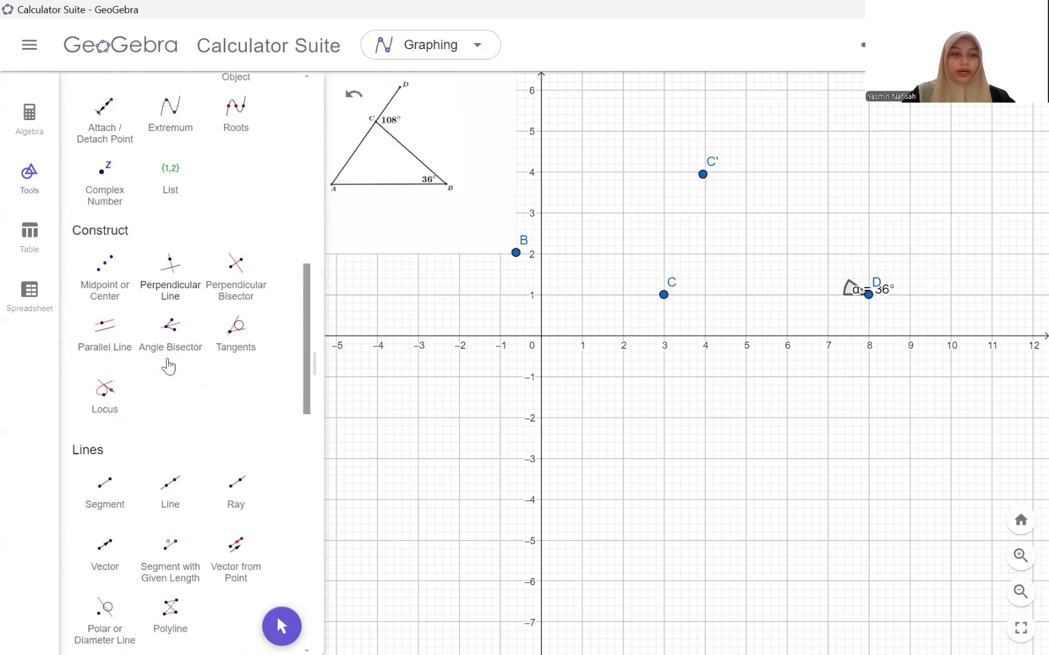
click(110, 383)
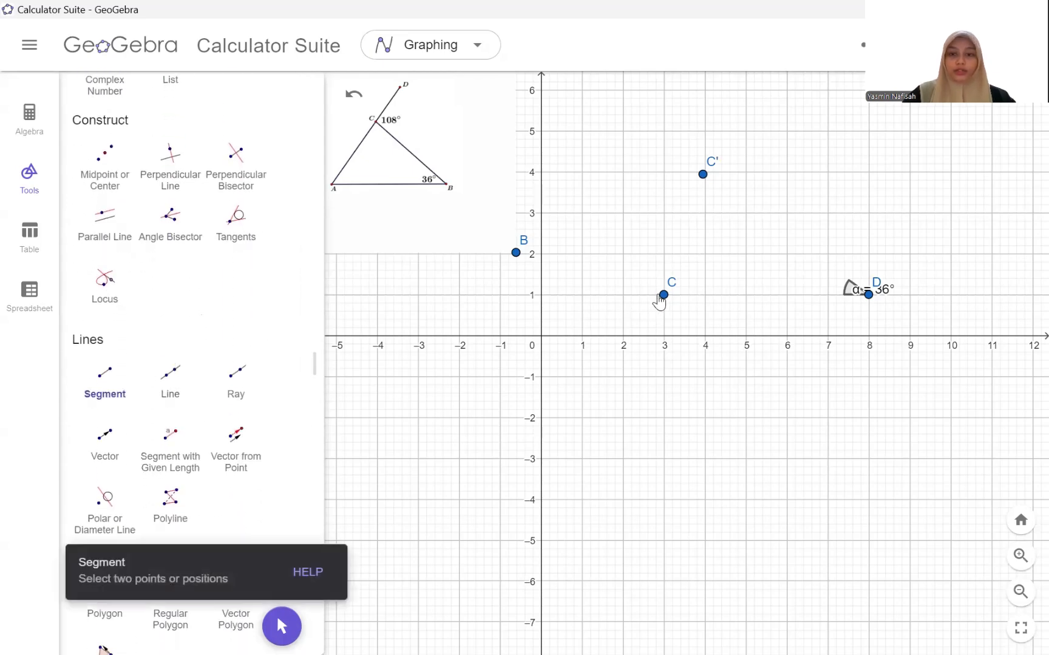
click(664, 294)
click(870, 295)
click(869, 295)
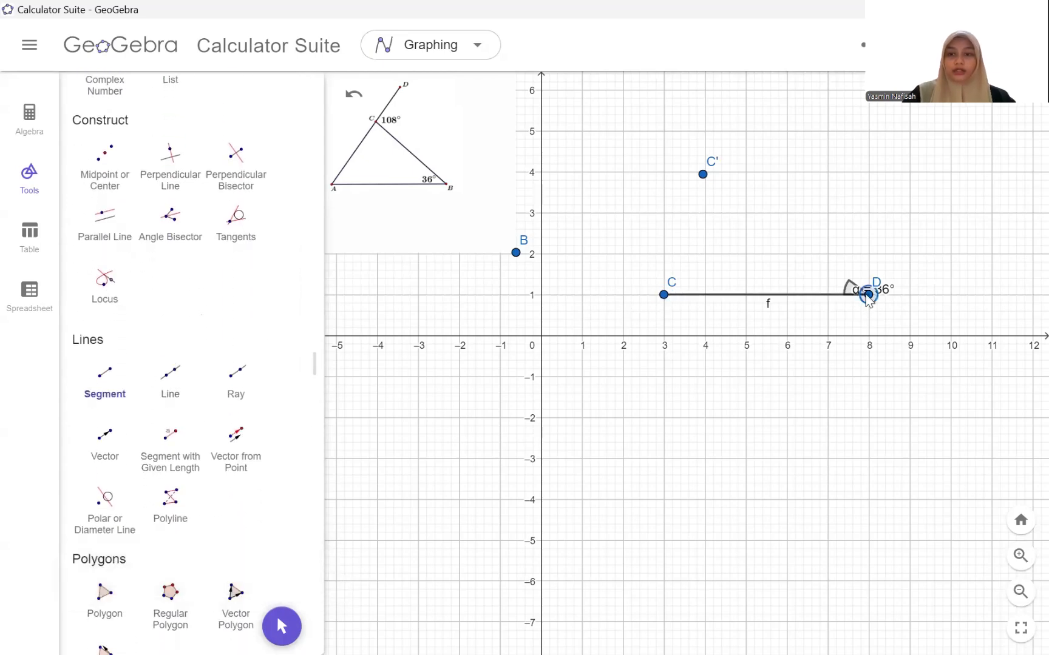
click(703, 175)
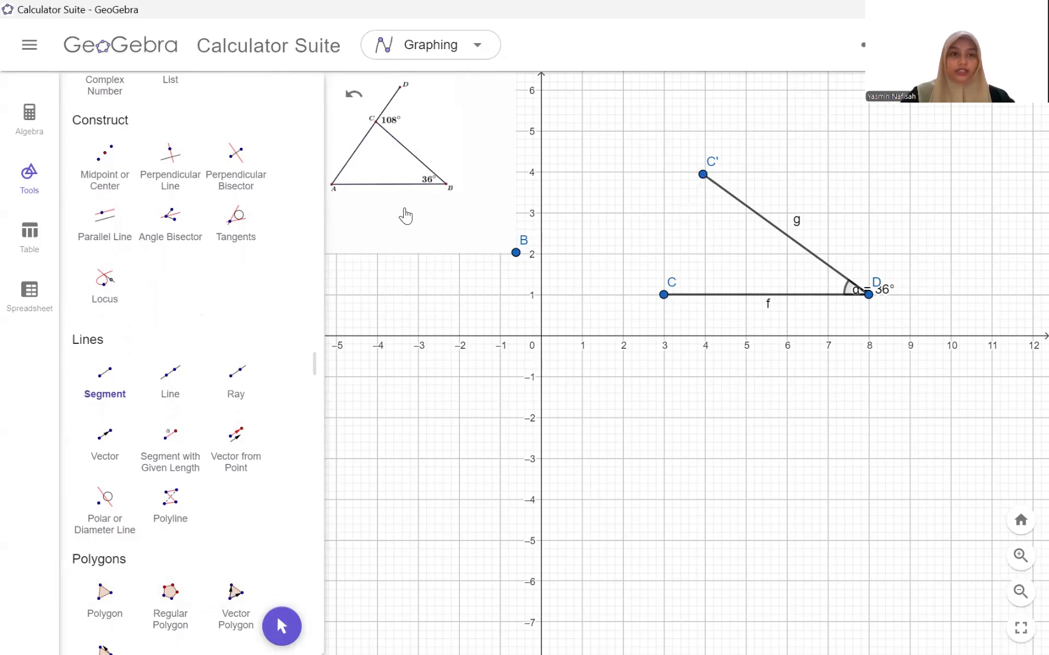
Draw a line through points C and C' to complete and extend the triangle's third side.
click(170, 388)
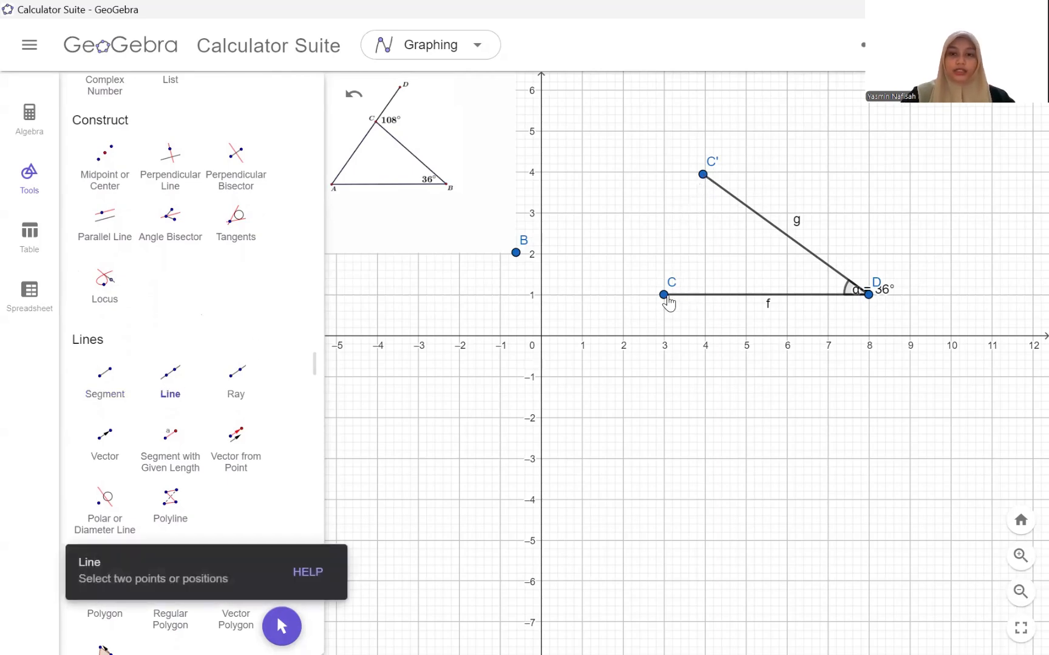
click(666, 296)
click(704, 174)
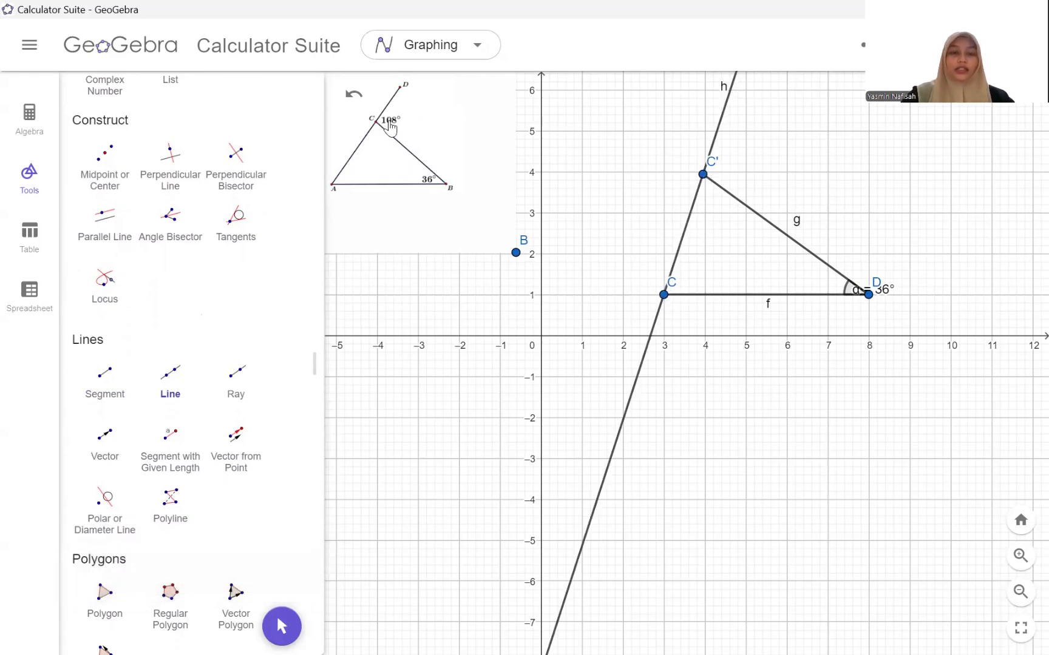
Place a point on the line through C and C', beyond C' at about y = 5.8.
scroll(137, 329, up, 10)
click(170, 127)
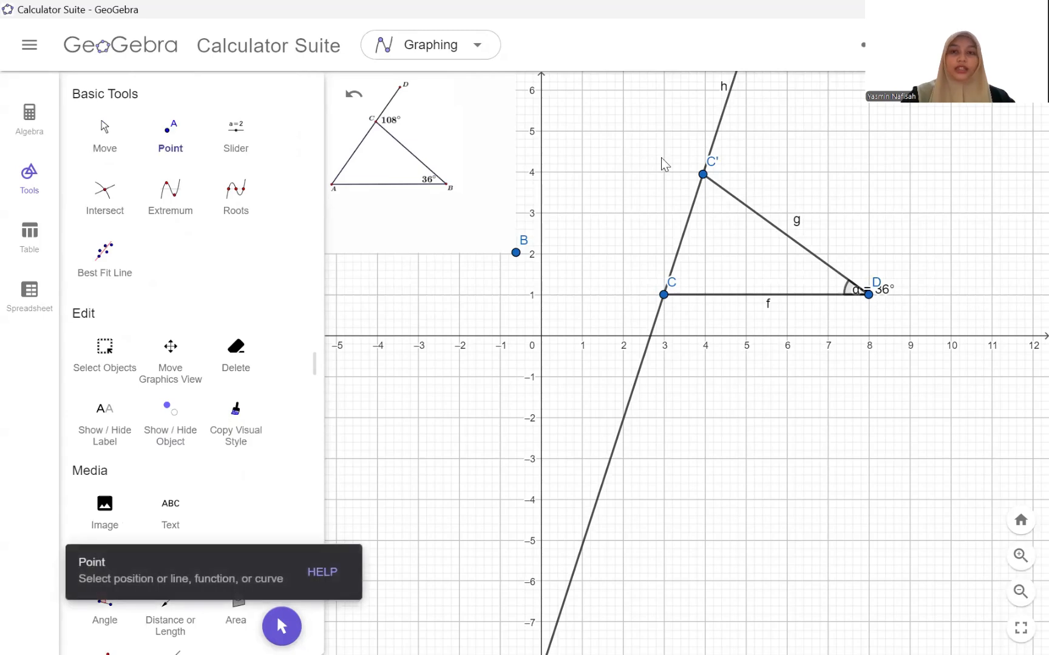
click(728, 97)
Measure the exterior angle DC'E and the interior angle of the triangle at C.
scroll(176, 421, down, 5)
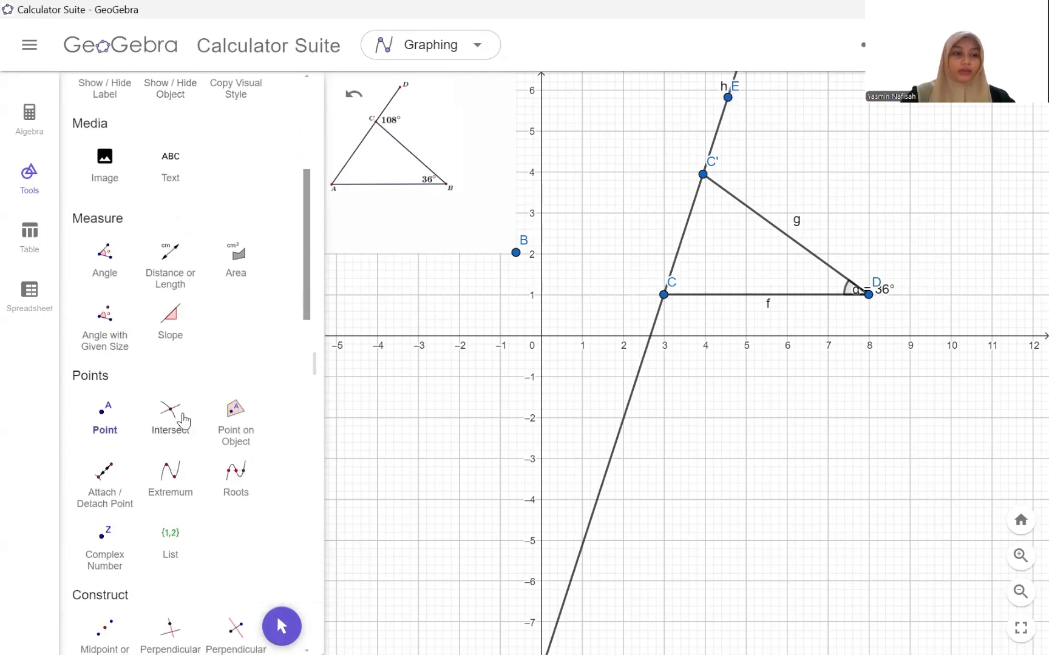
click(105, 261)
click(868, 294)
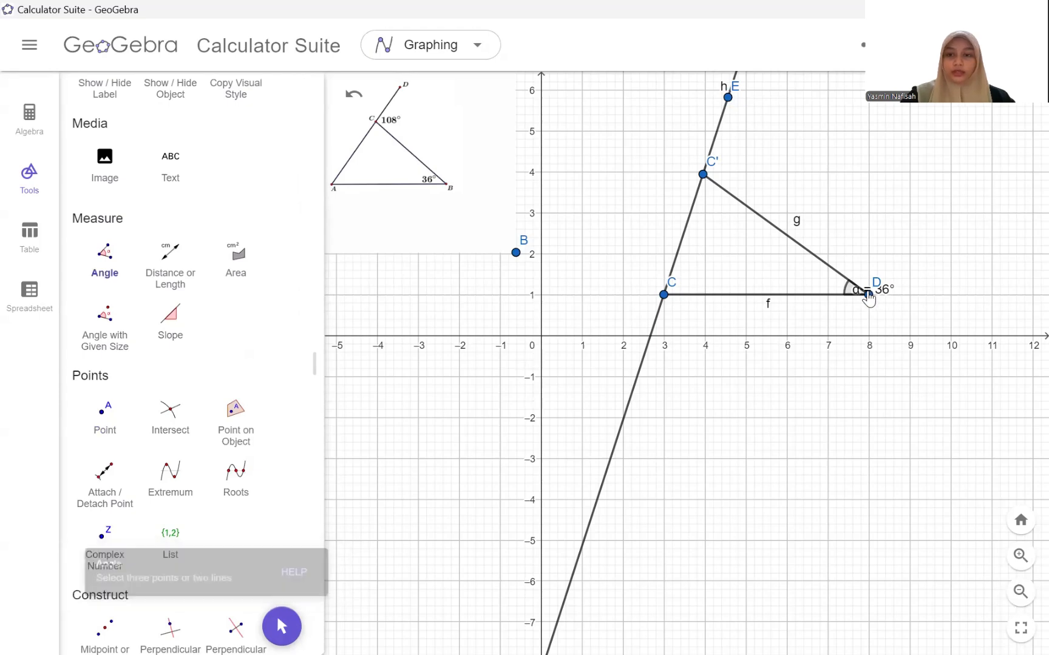
click(703, 175)
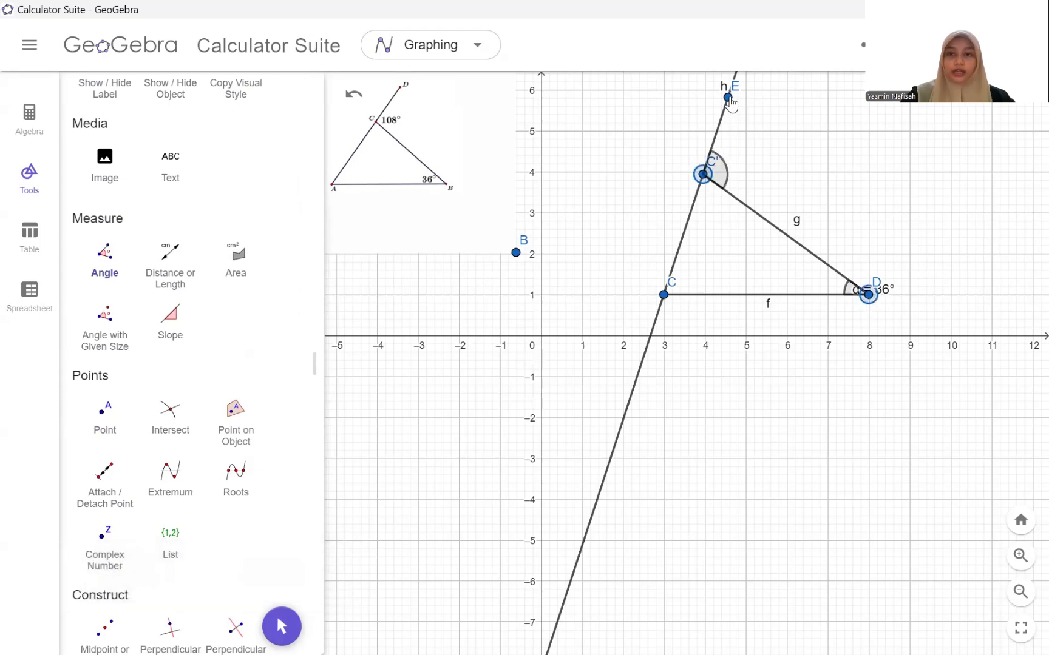
click(728, 98)
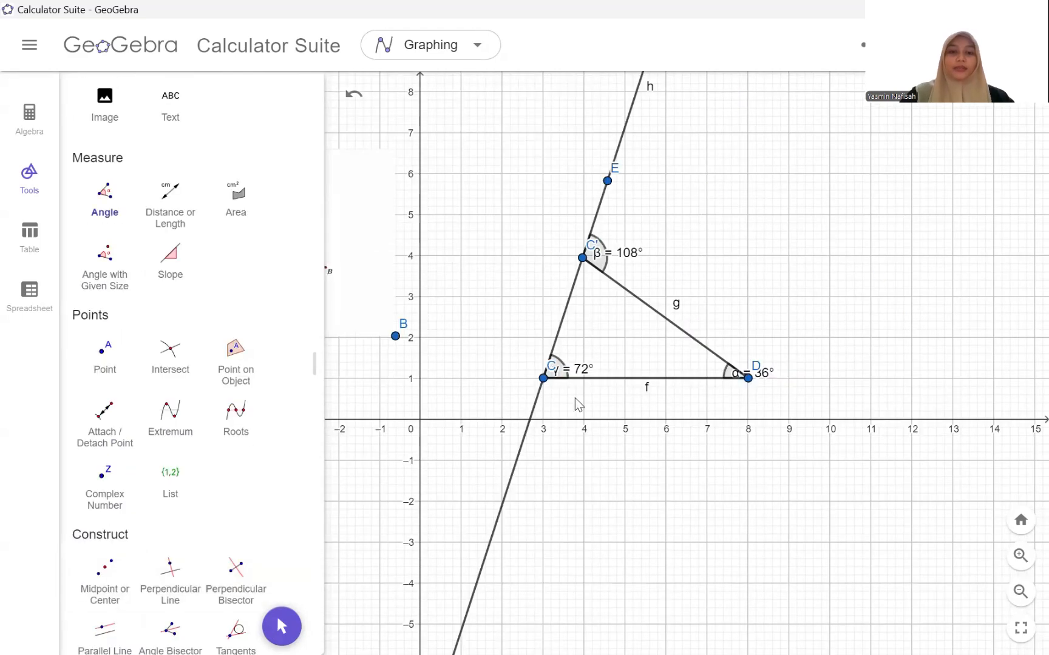
click(587, 403)
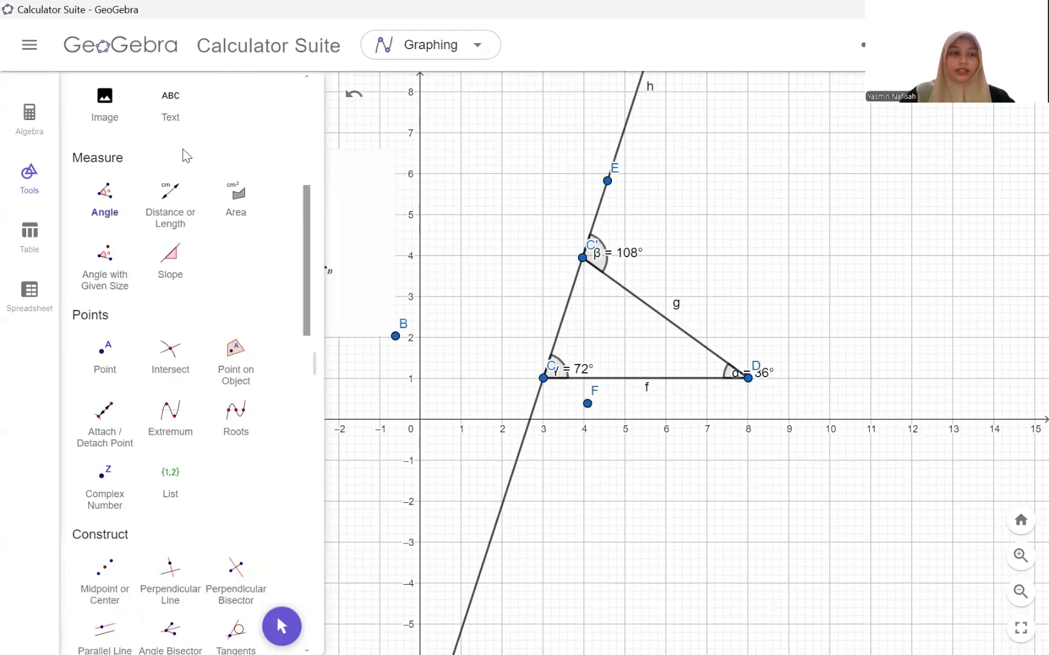
scroll(187, 156, up, 5)
click(102, 120)
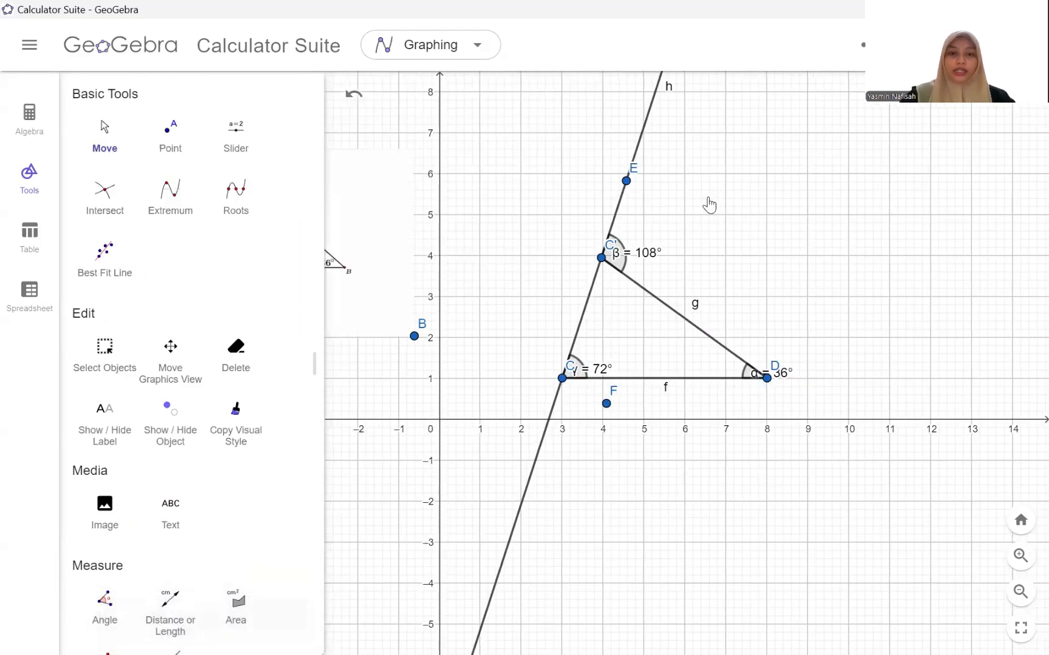
drag(447, 259, 709, 205)
drag(859, 302, 830, 303)
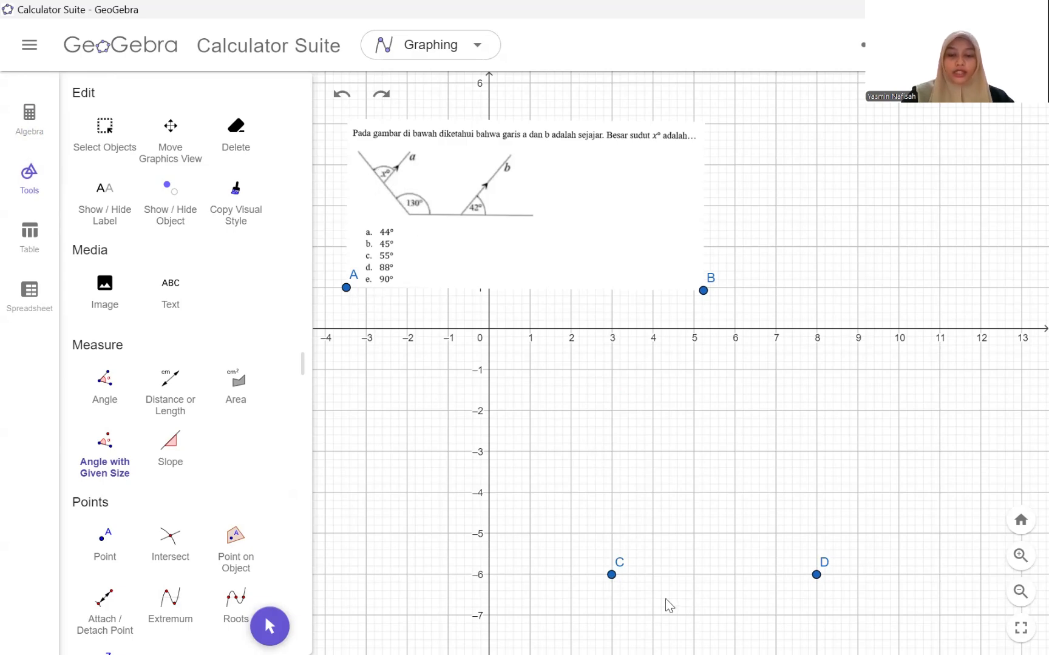
For the parallel-lines problem, construct a 130° counterclockwise angle with its vertex at C, starting from point D.
click(109, 456)
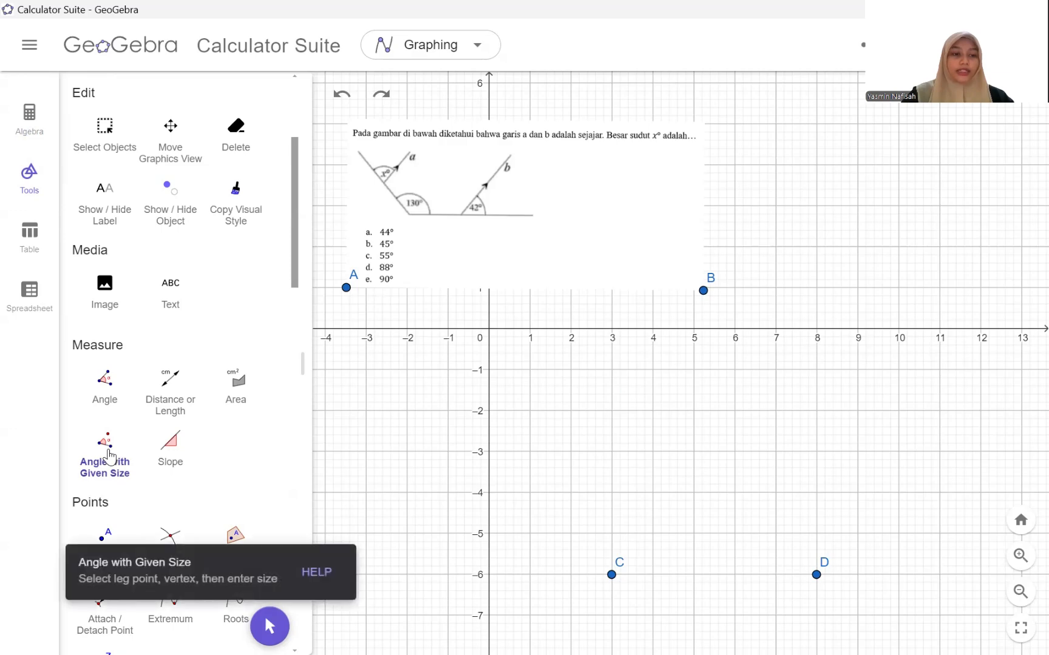
click(816, 576)
click(613, 577)
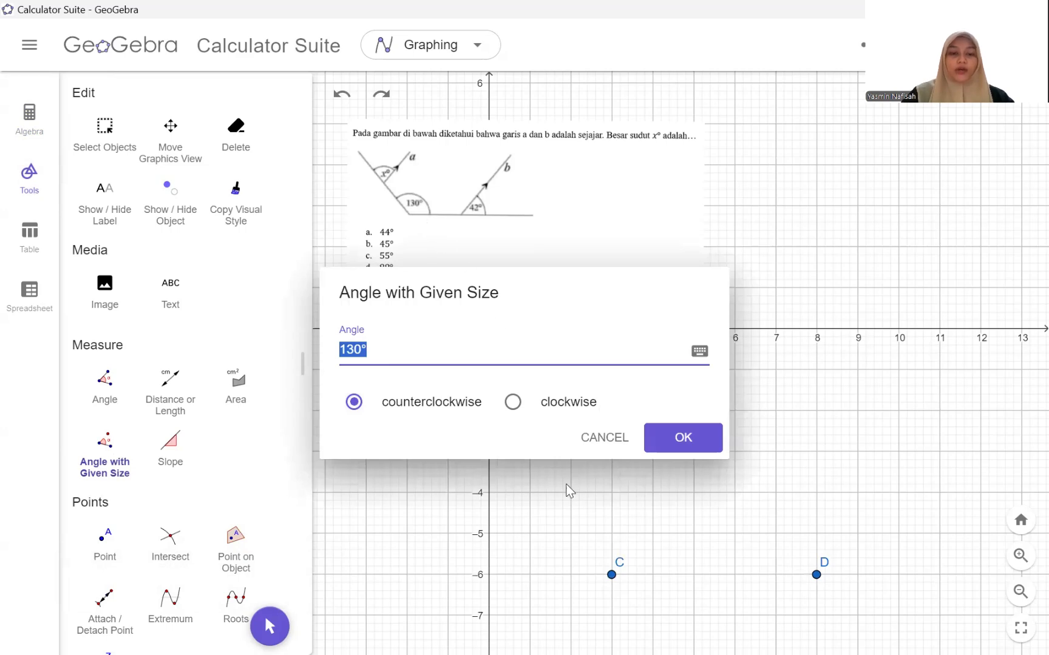
click(689, 446)
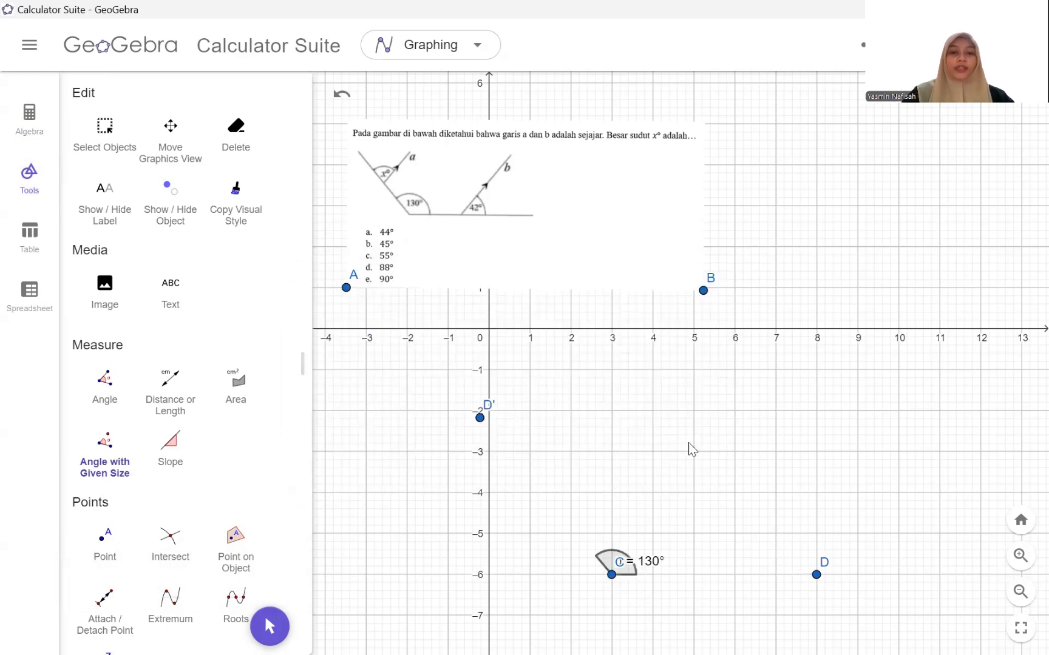
click(549, 484)
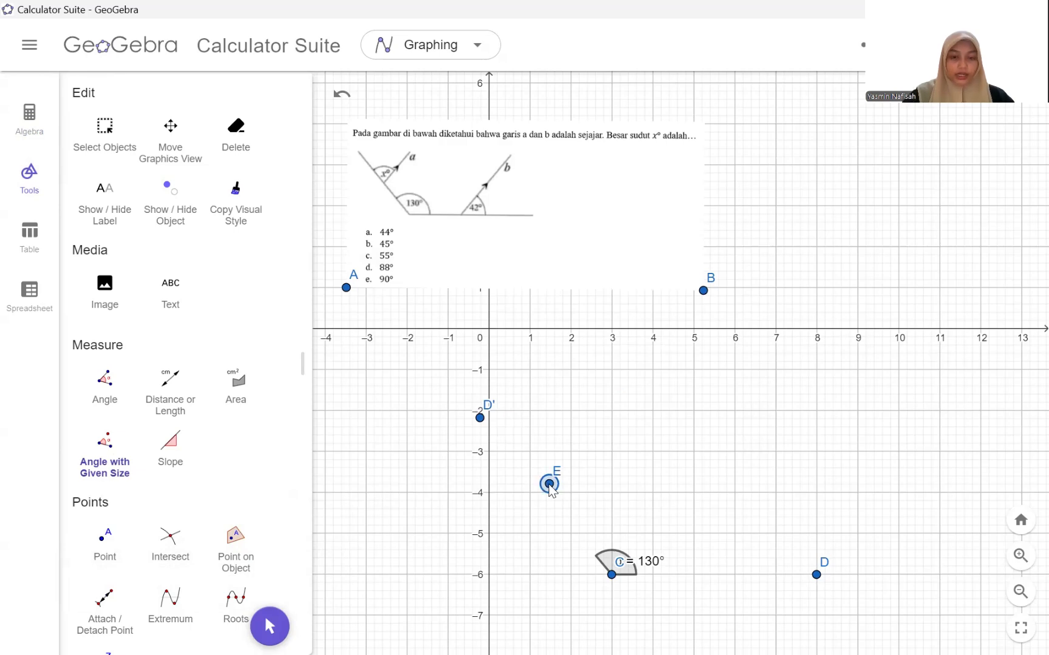
key(Escape)
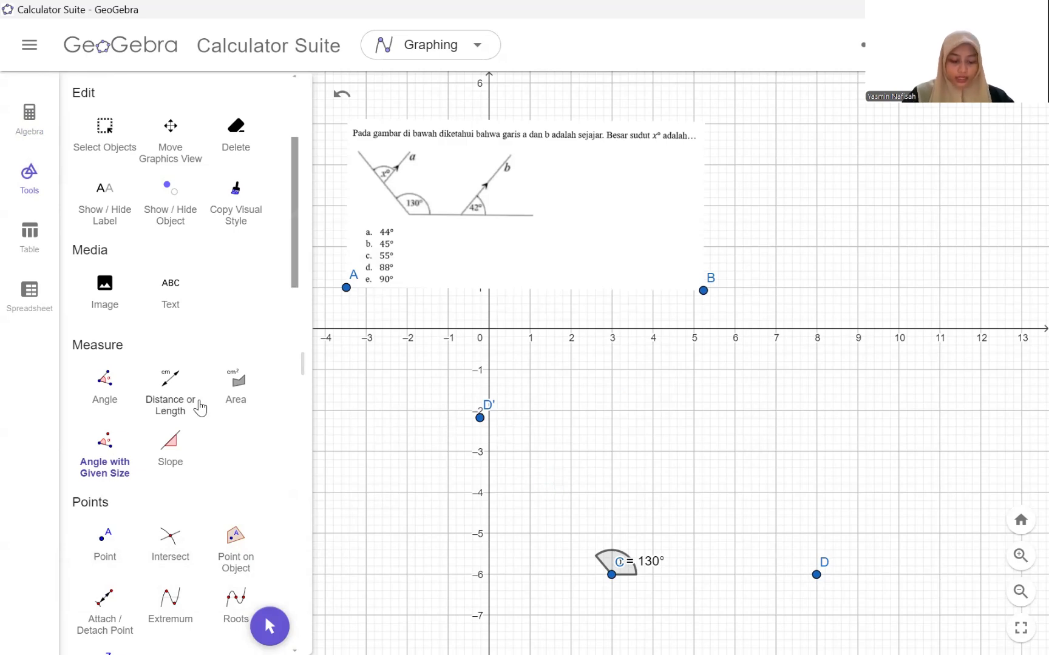
Draw the legs of the 130° angle as segments CD and CD'.
scroll(200, 407, down, 5)
scroll(200, 408, down, 5)
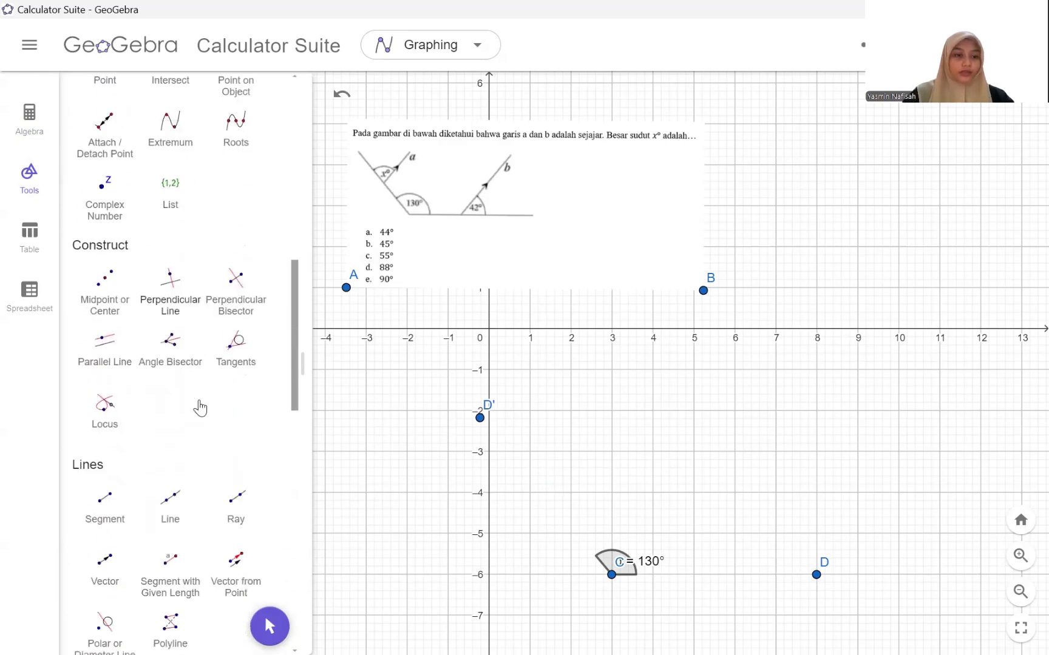
click(103, 438)
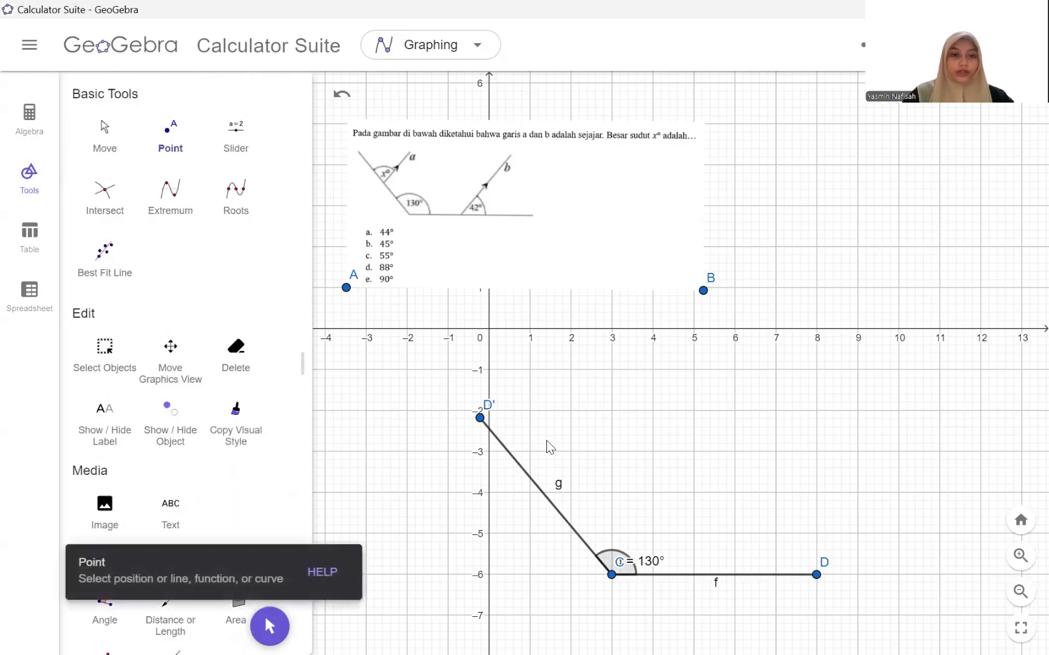
Place point E on segment CD at about x = 5.4 and construct a 42° counterclockwise angle with vertex E, starting from D.
click(709, 575)
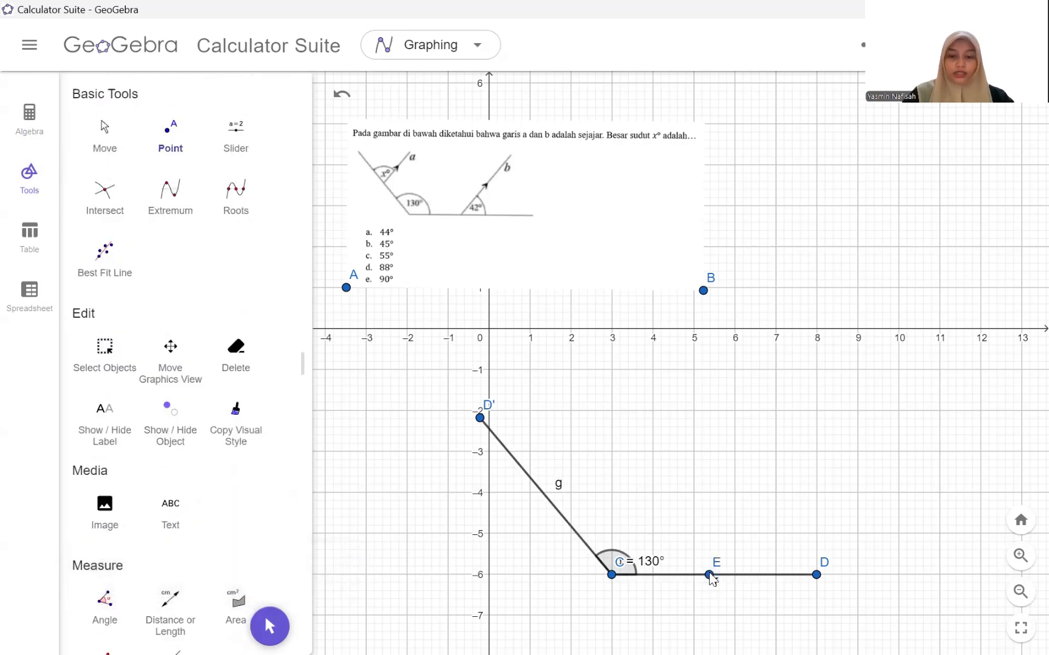
scroll(146, 405, down, 6)
scroll(149, 406, down, 5)
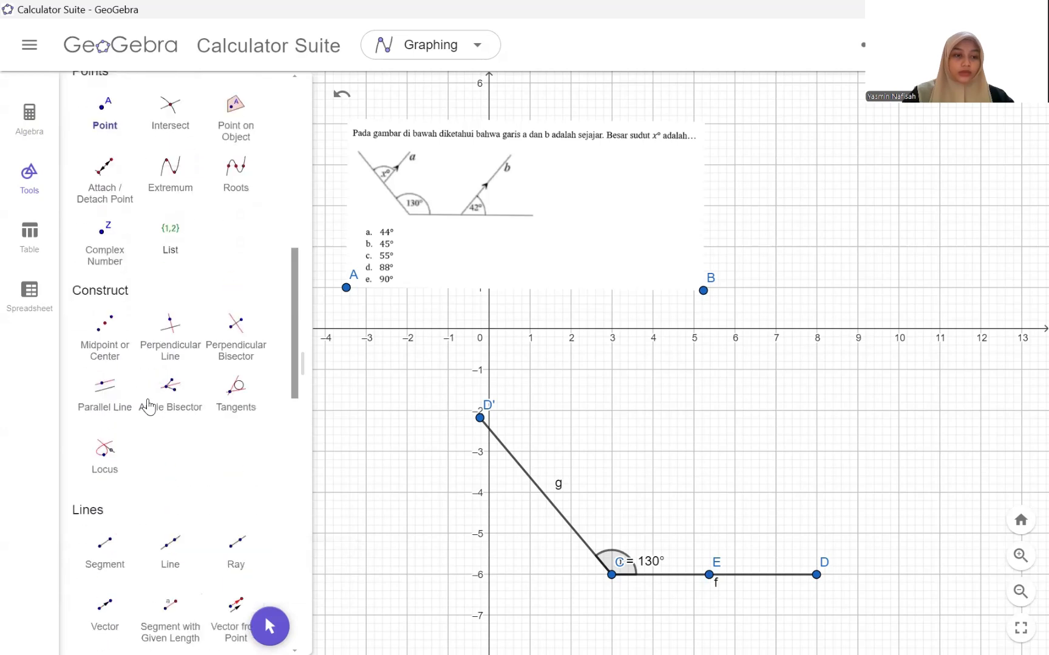
scroll(146, 413, up, 5)
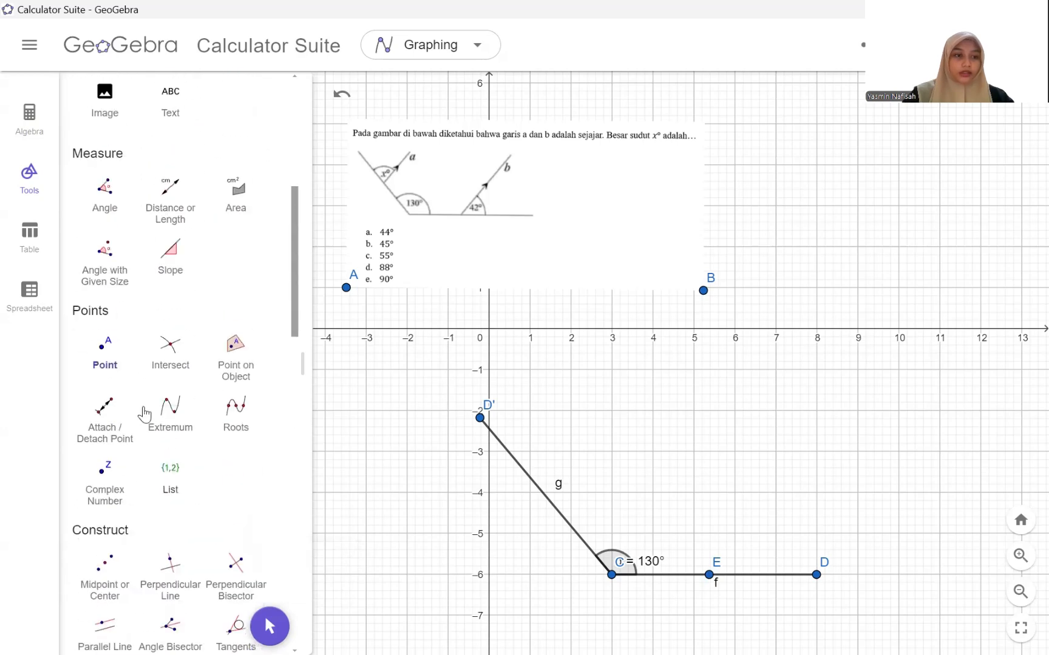
click(108, 267)
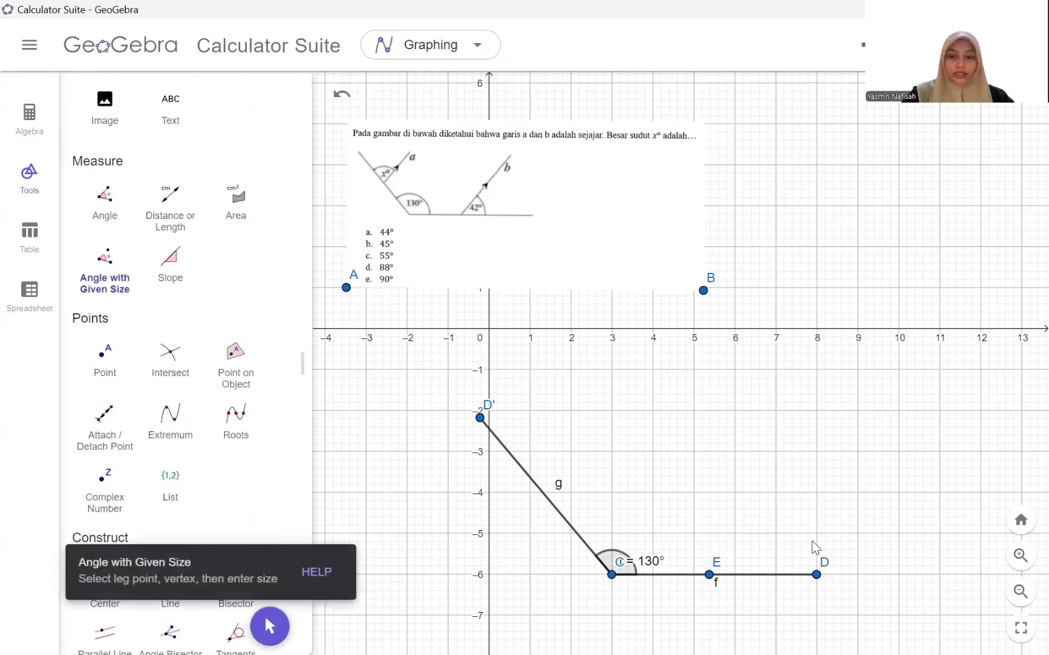
click(817, 577)
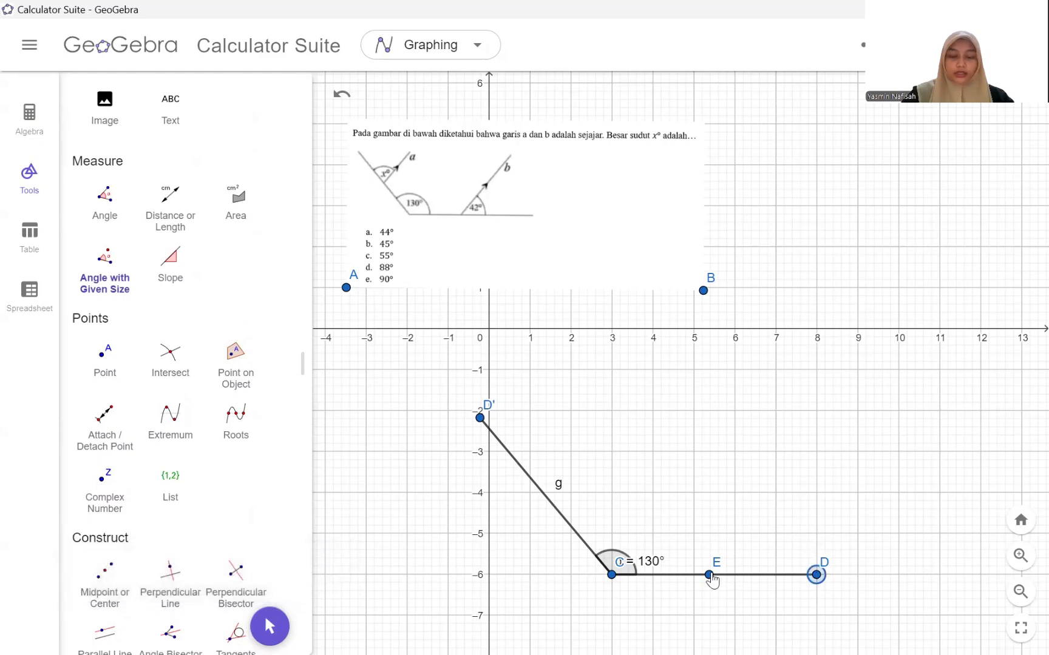
click(709, 575)
key(BackSpace)
text(42)
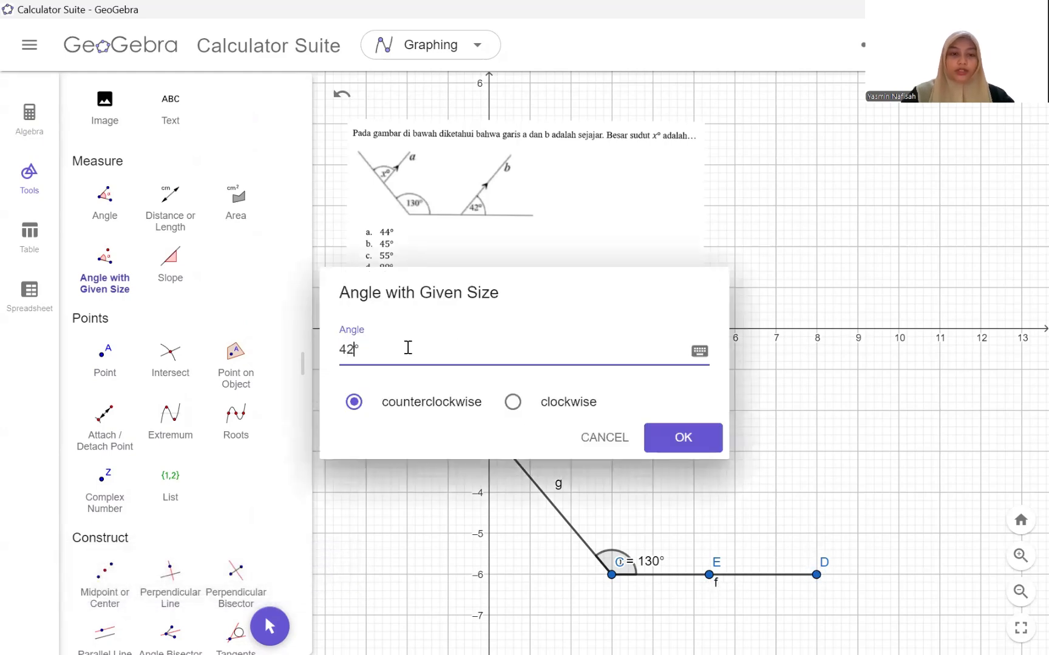
click(684, 437)
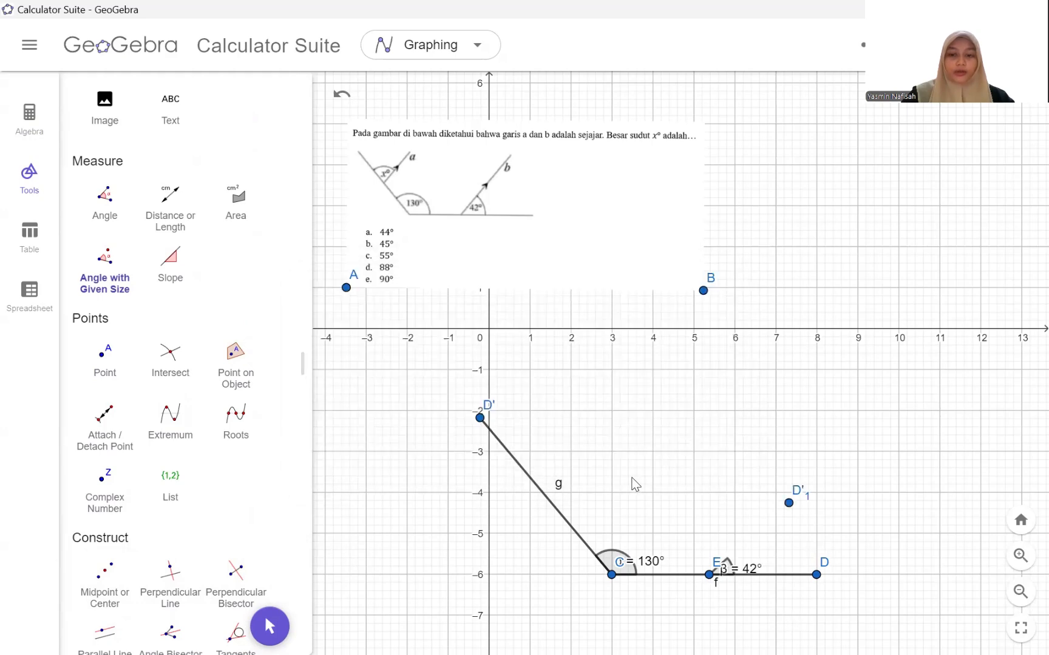
Draw a segment from E to D'₁ as the second leg of the 42° angle.
scroll(148, 361, down, 5)
scroll(148, 361, down, 2)
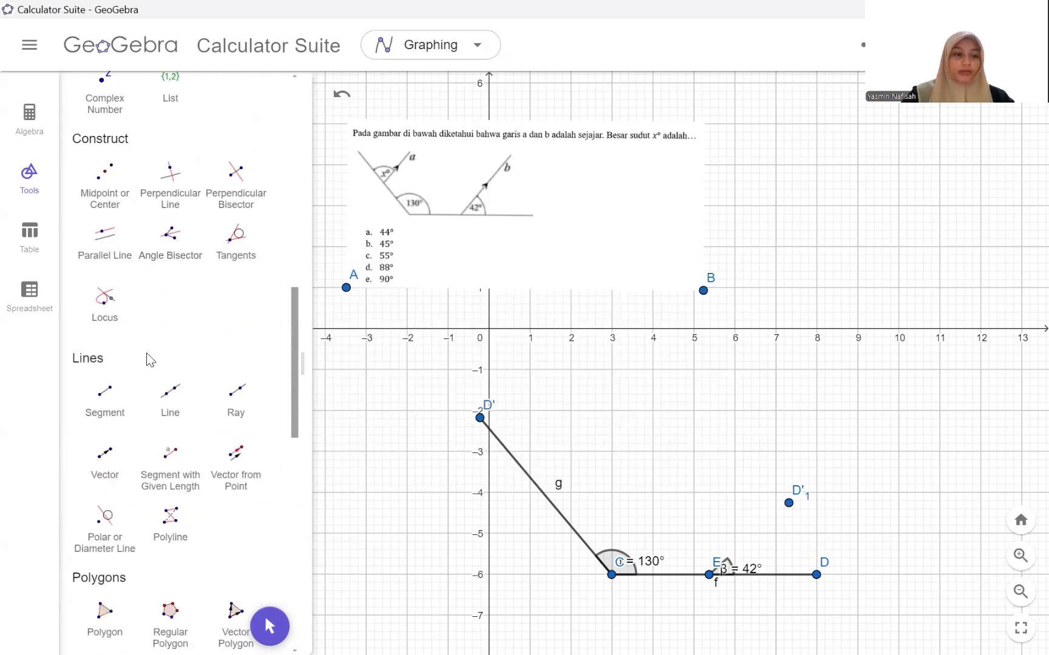
click(115, 403)
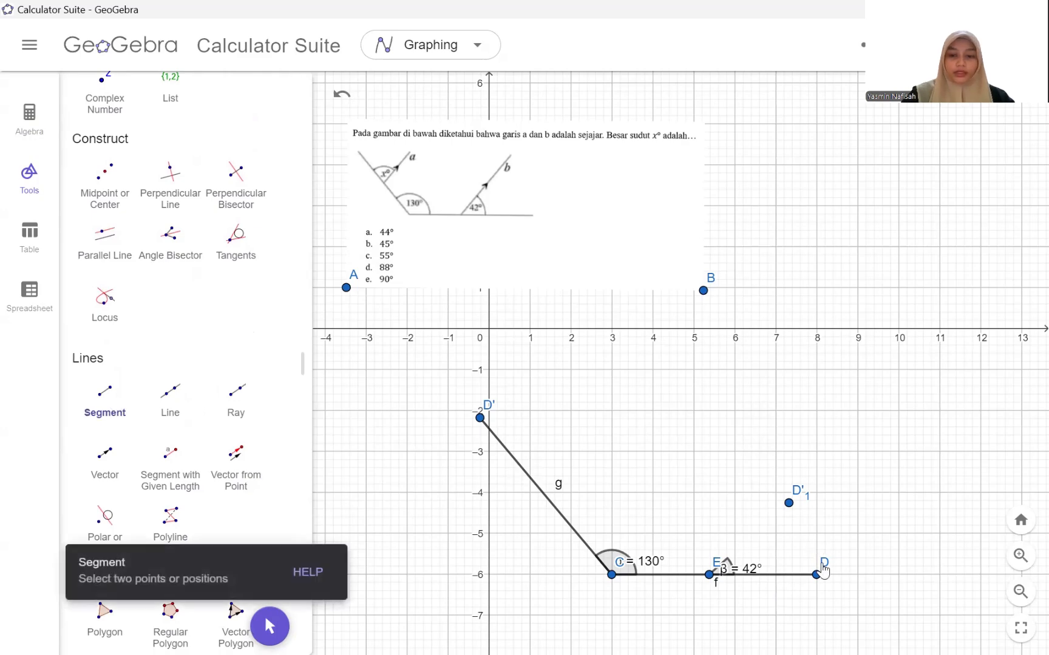
click(709, 575)
click(788, 502)
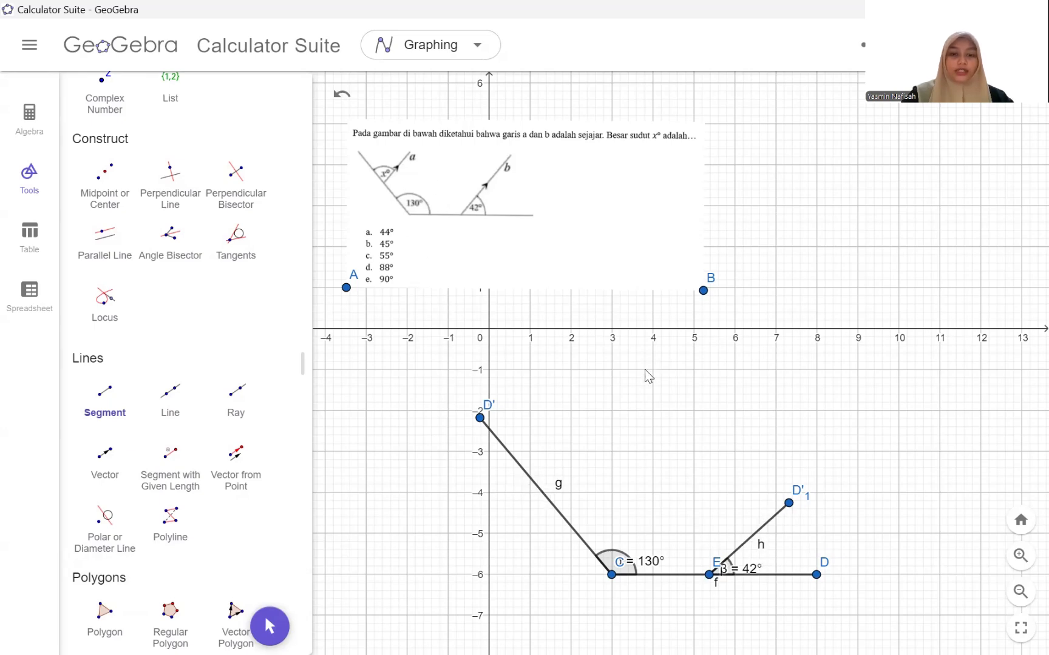
Place point F on the segment from C to D' at about (1.3, -4).
scroll(217, 410, down, 8)
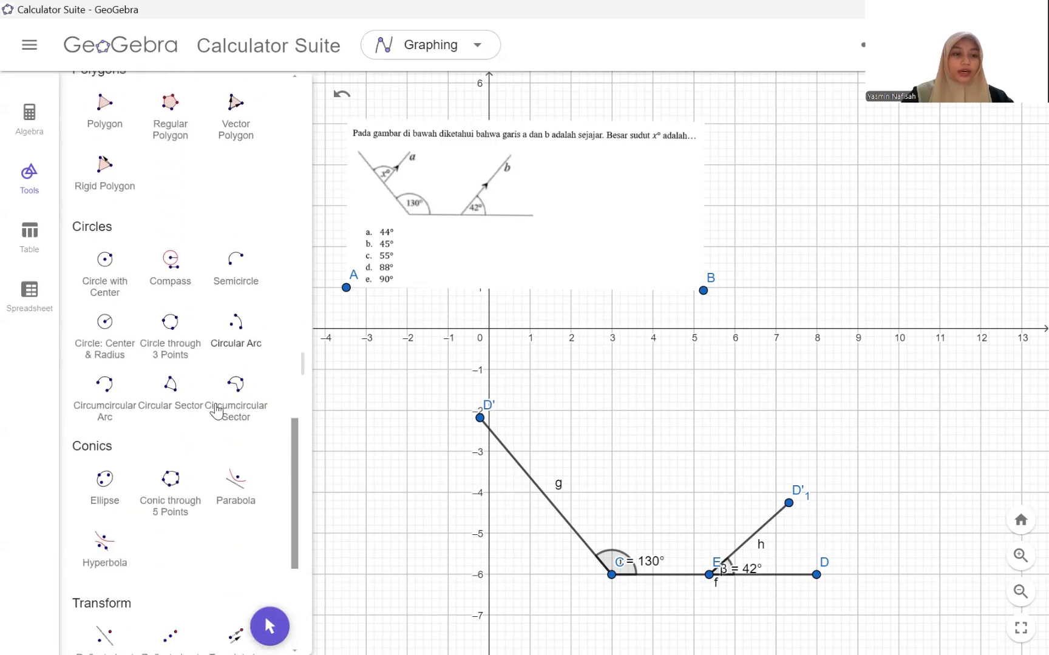
scroll(216, 410, down, 5)
scroll(216, 410, up, 15)
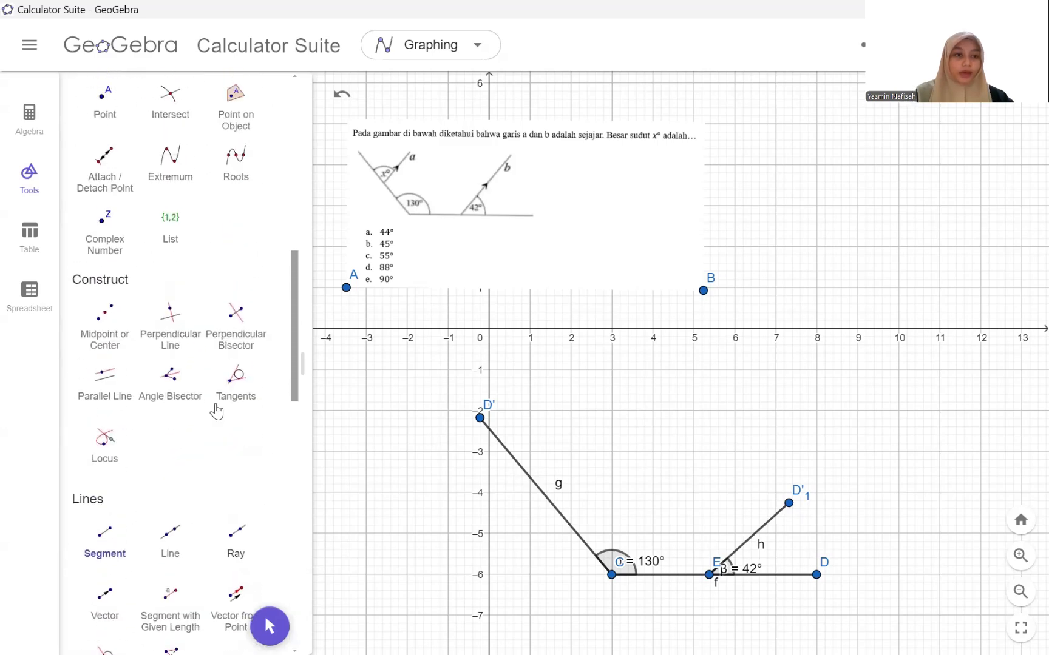
scroll(217, 412, up, 1)
click(105, 401)
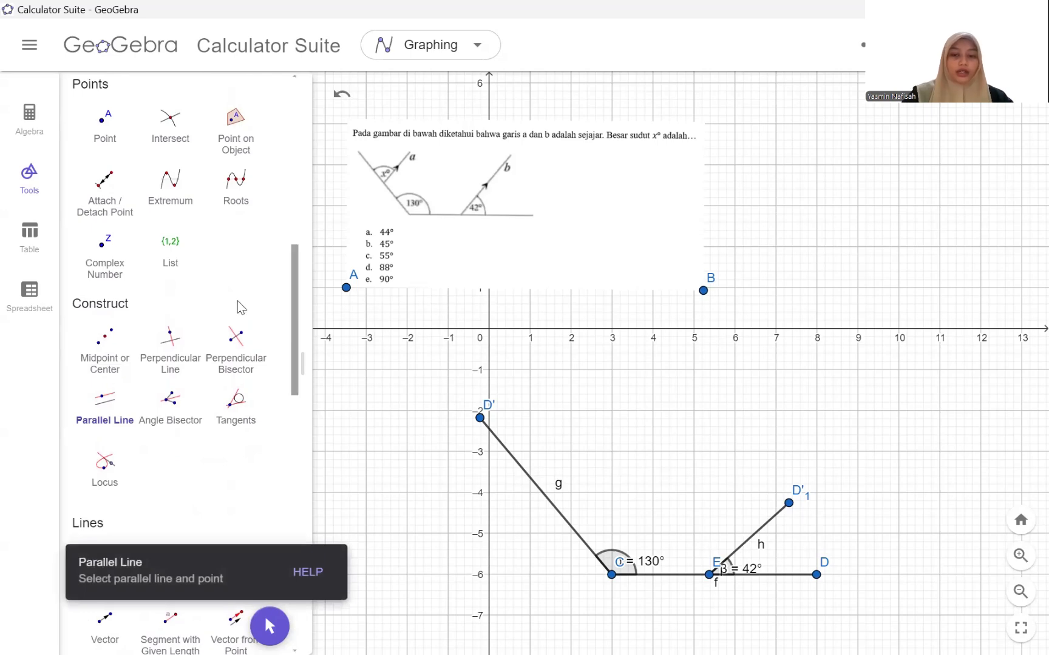
scroll(199, 288, up, 3)
click(169, 145)
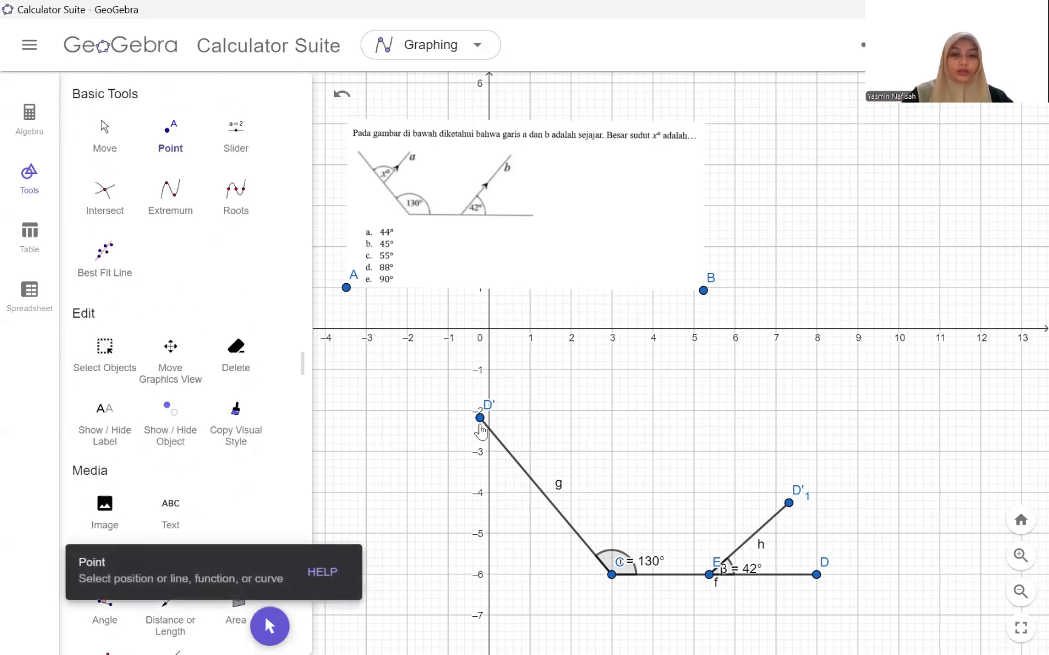
click(541, 492)
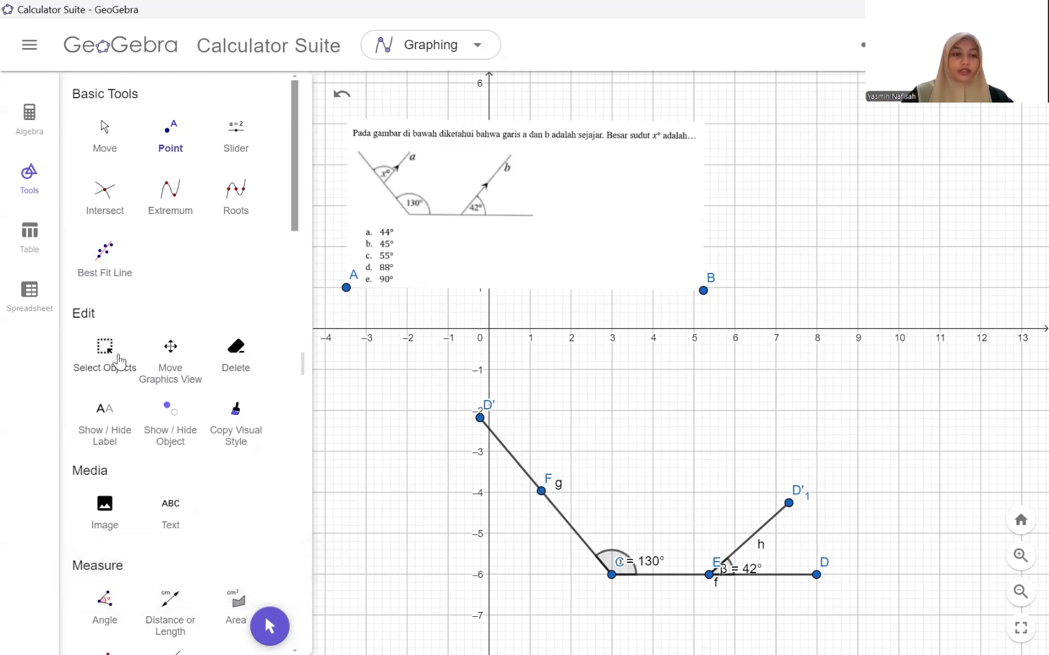
Construct a line through point F parallel to the segment from E to D'₁.
scroll(118, 359, down, 8)
scroll(118, 361, down, 3)
click(104, 306)
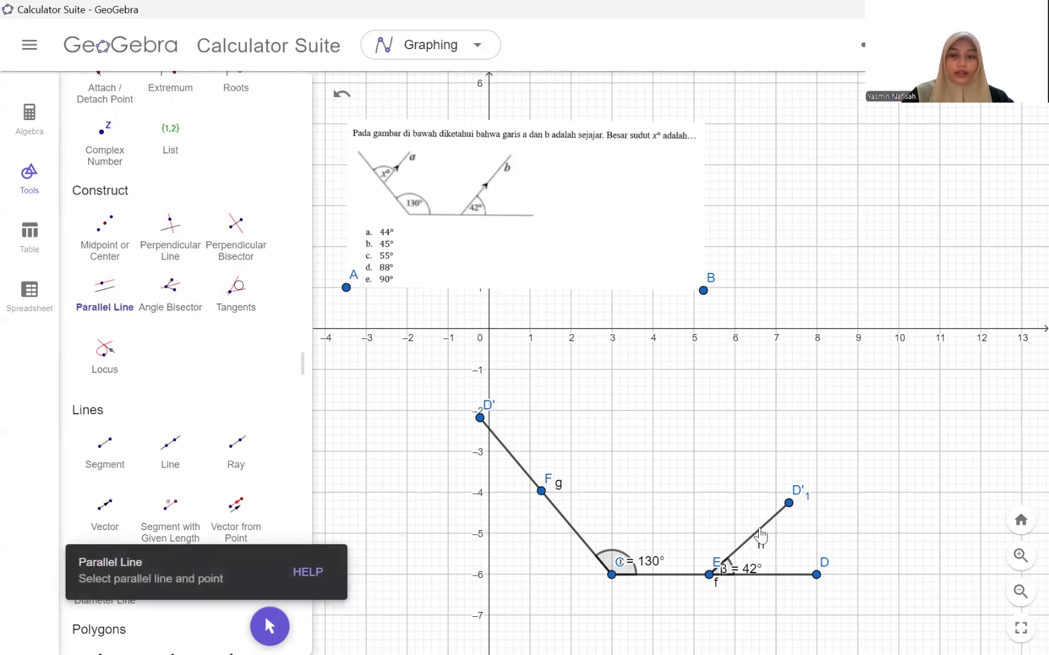
click(759, 536)
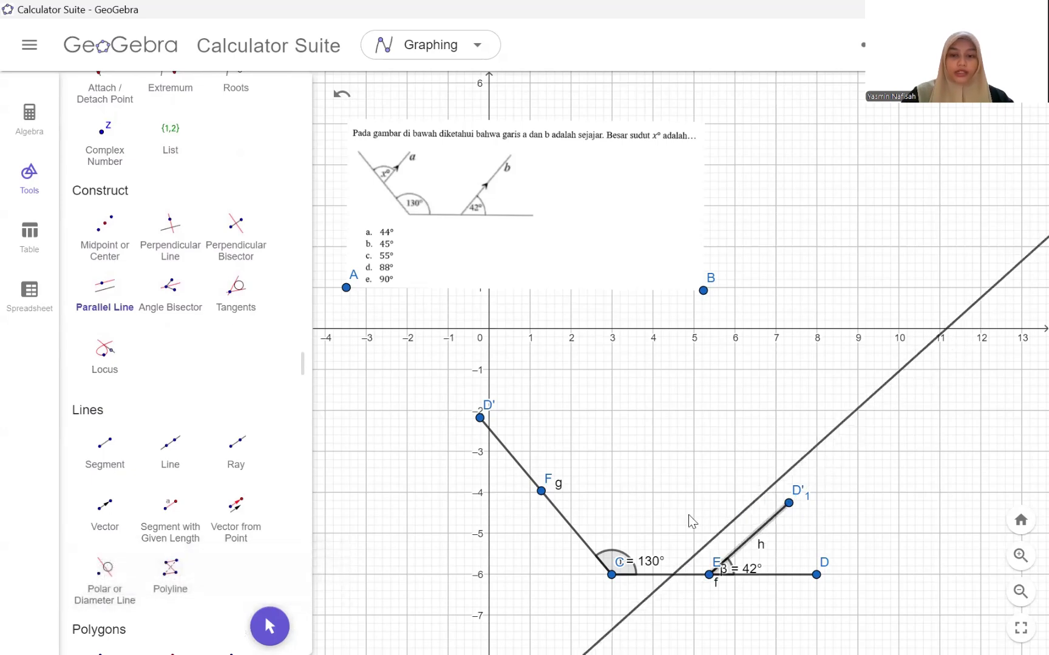
click(543, 493)
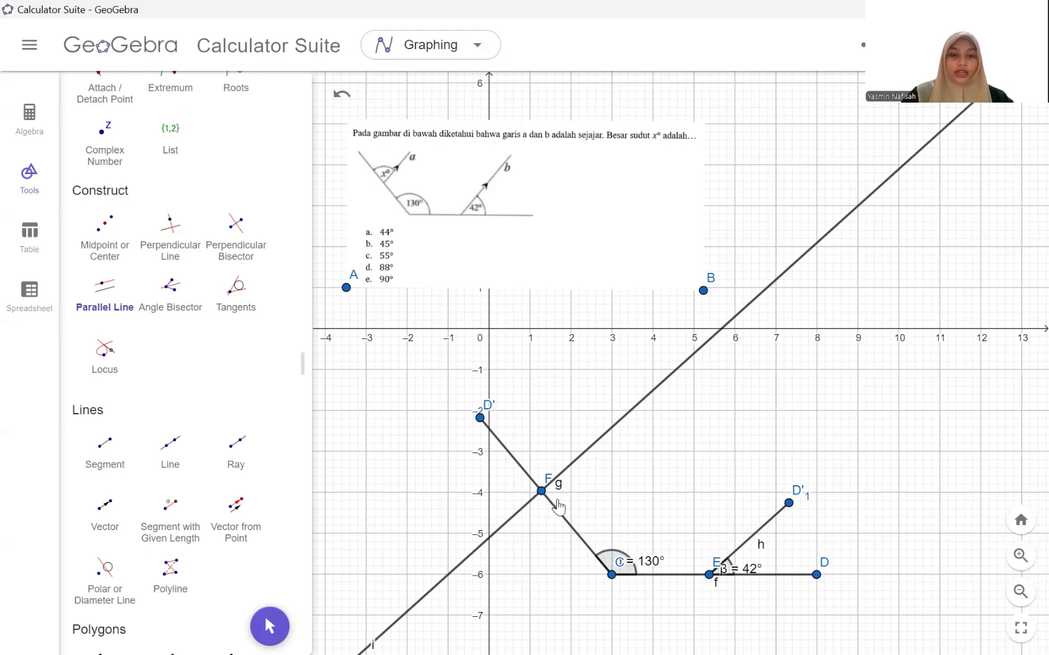
Place point G on the parallel line, up from F at about (3.1, -2.3).
scroll(94, 202, up, 10)
scroll(94, 202, up, 2)
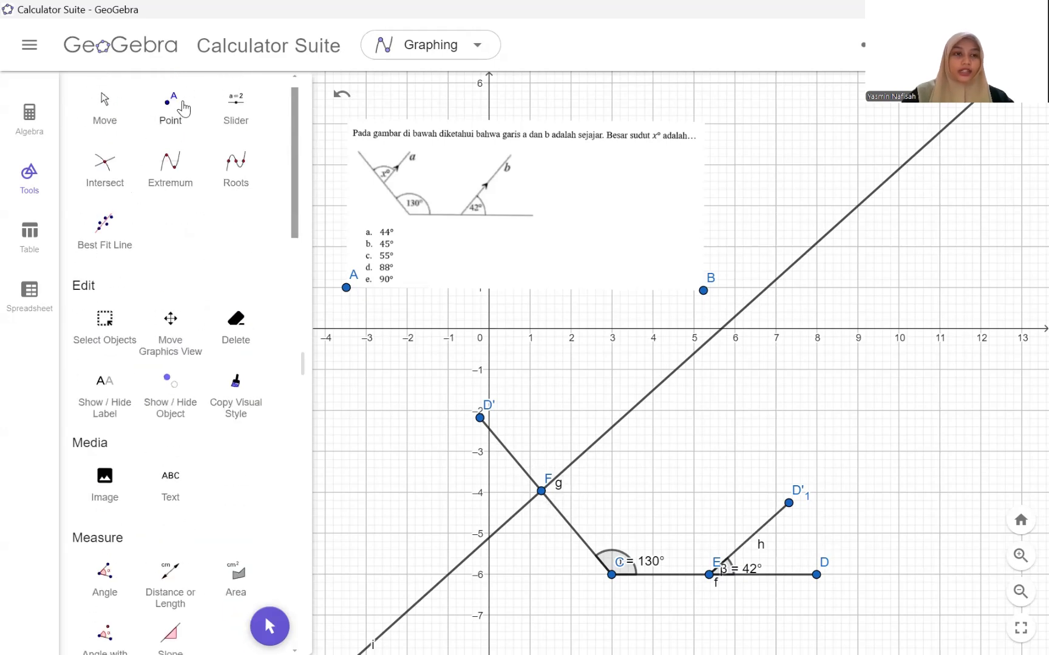
click(174, 105)
click(616, 425)
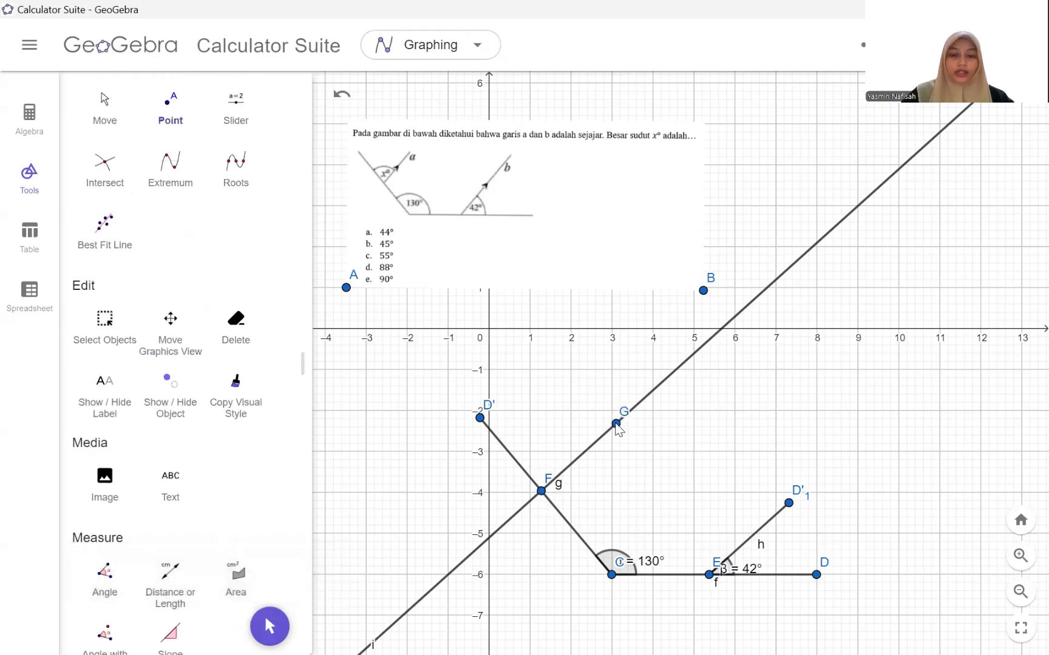
Measure the angle x° at vertex F, from G counterclockwise to D'.
scroll(171, 298, down, 6)
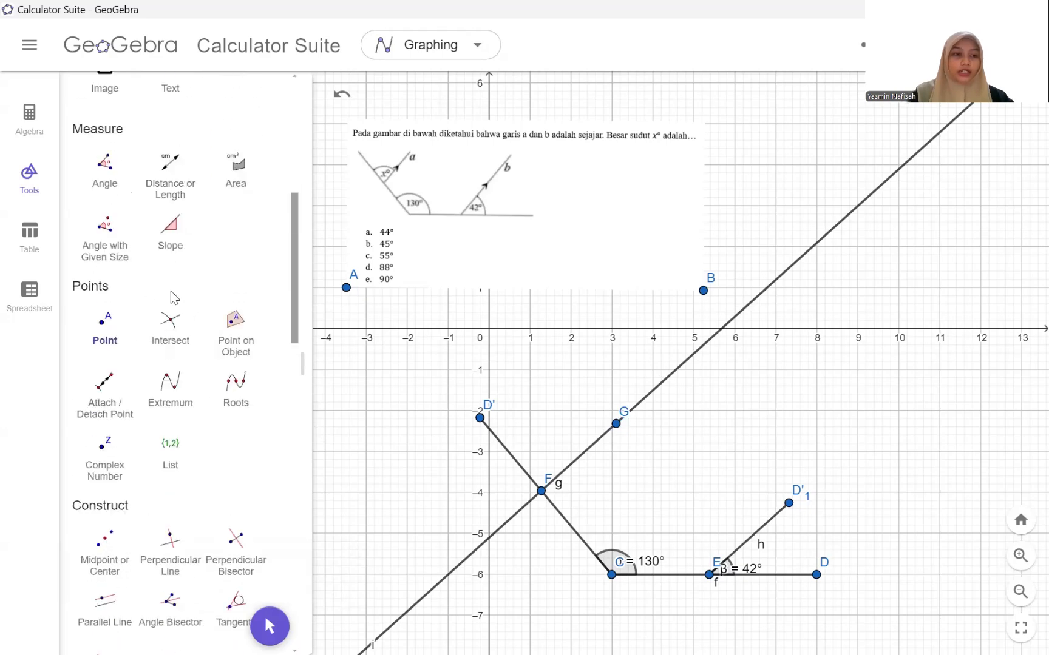
click(104, 169)
click(480, 418)
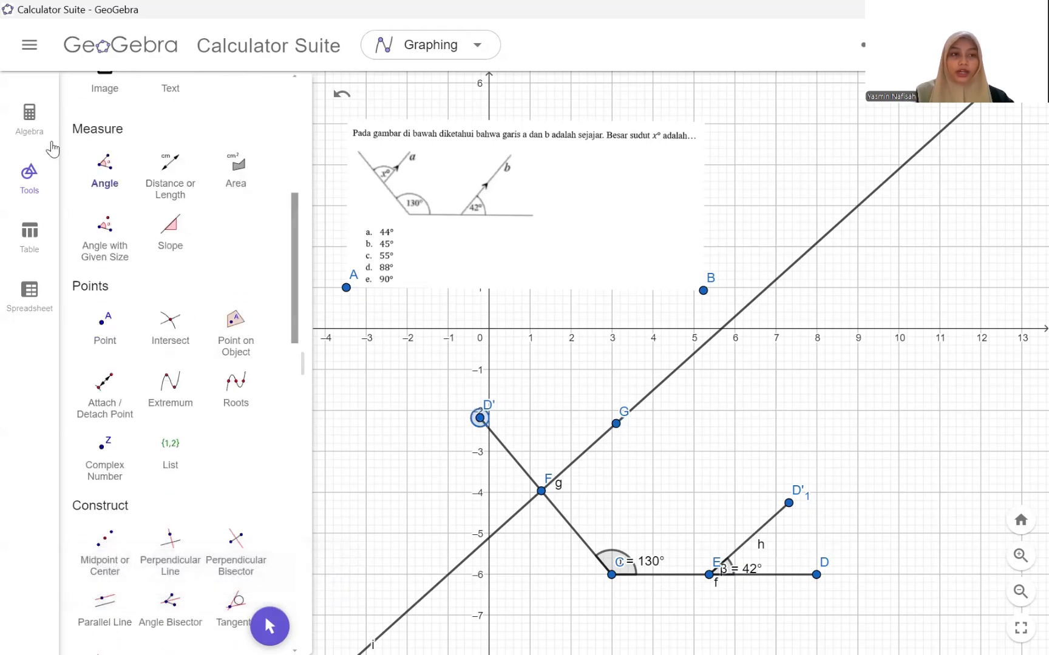
click(542, 491)
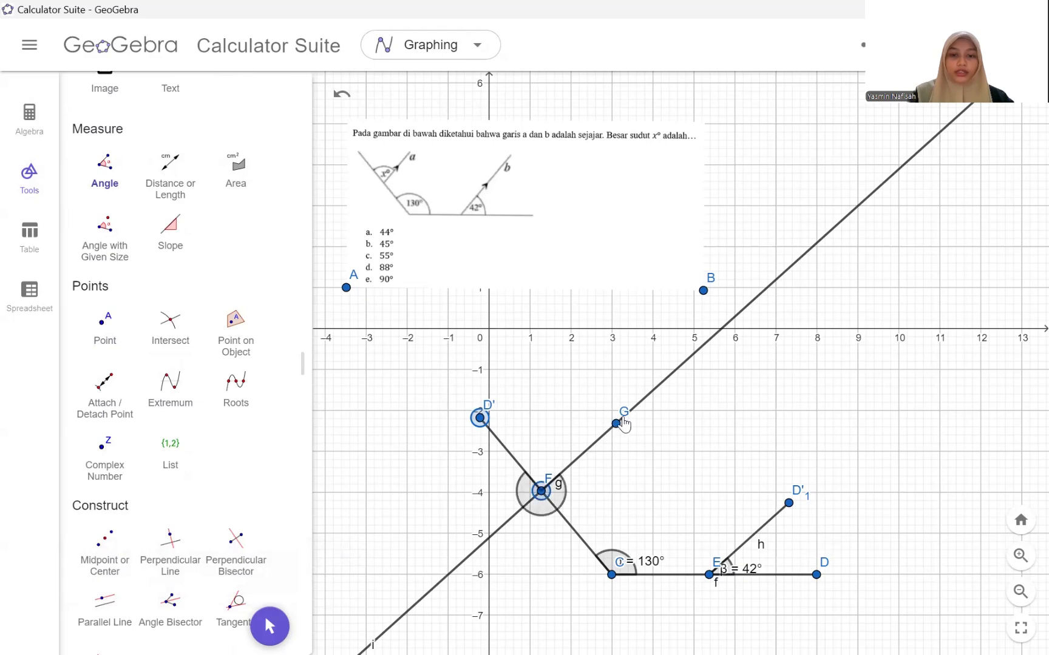
click(616, 424)
click(617, 424)
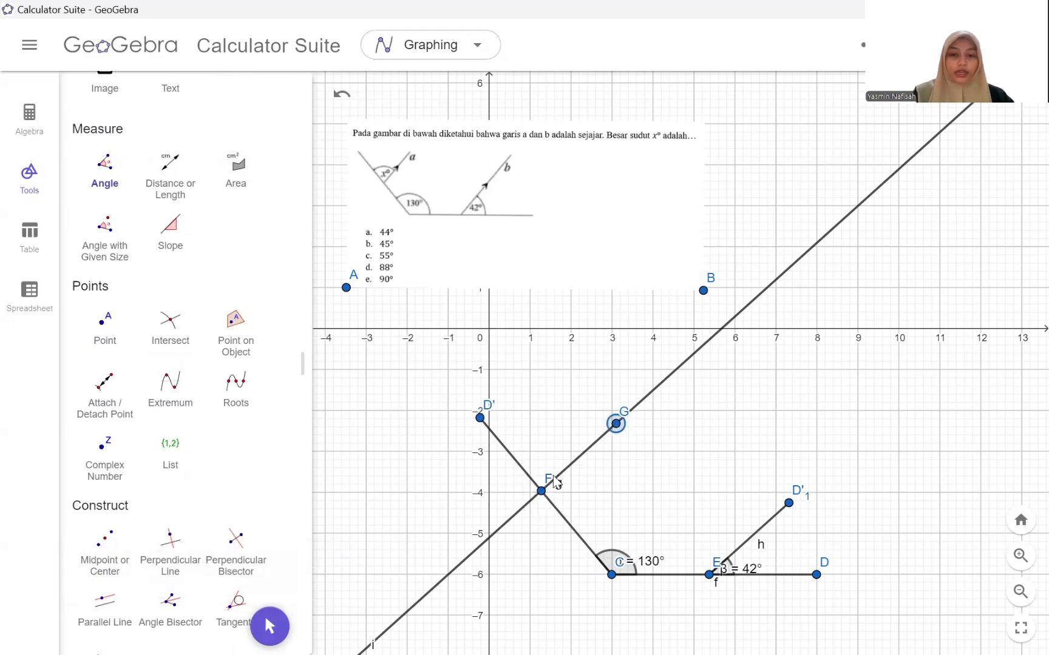
click(541, 491)
click(480, 418)
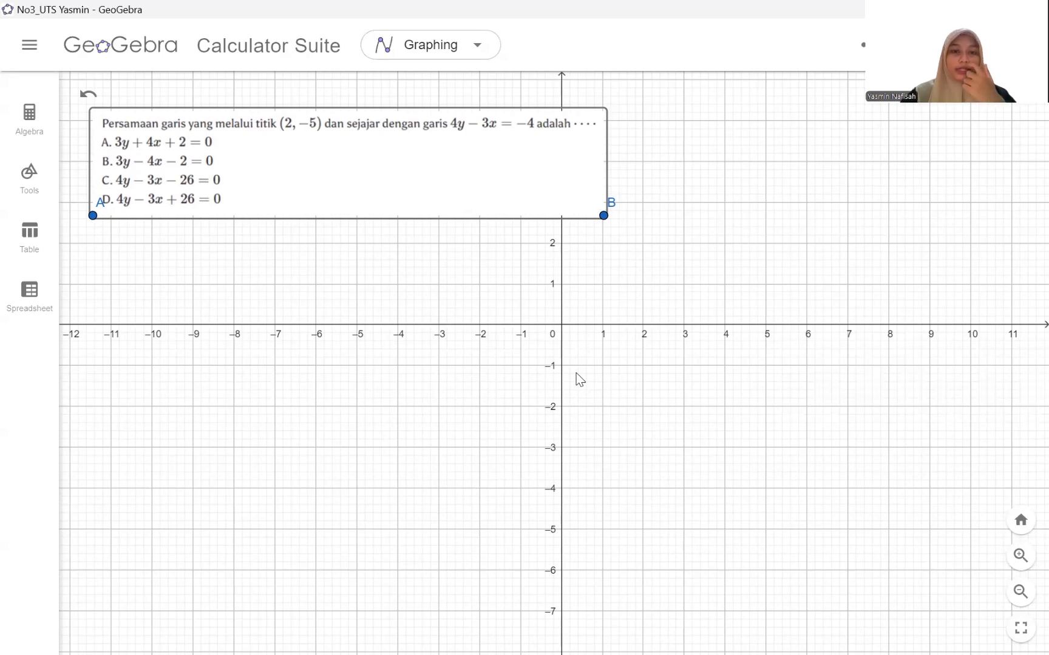
For the parallel-line equation problem, enter the point P = (2, -5).
click(13, 133)
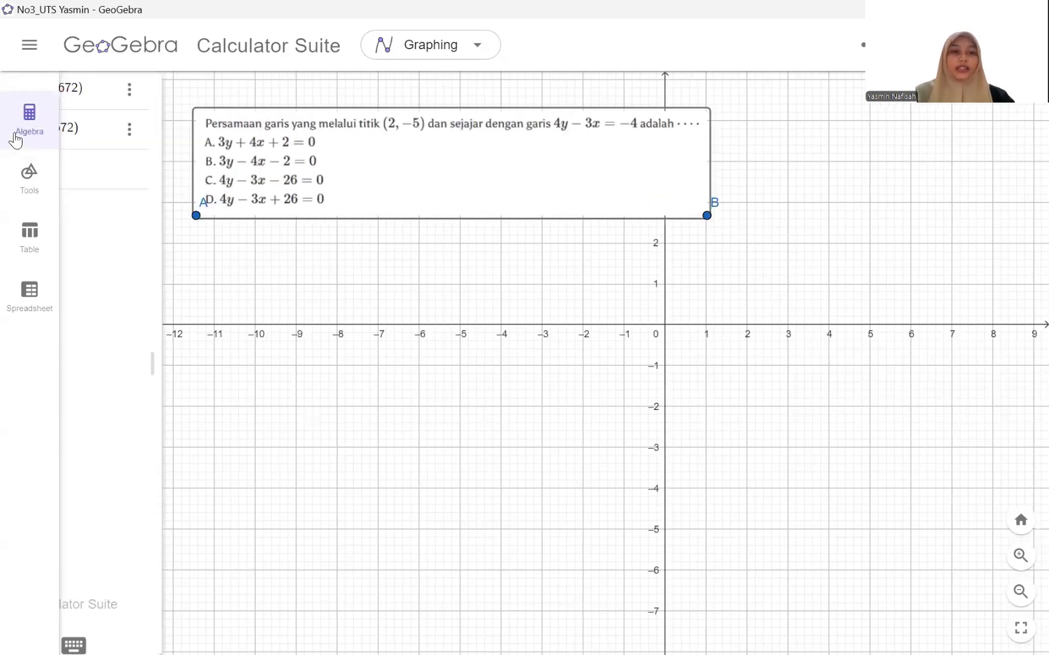
click(142, 182)
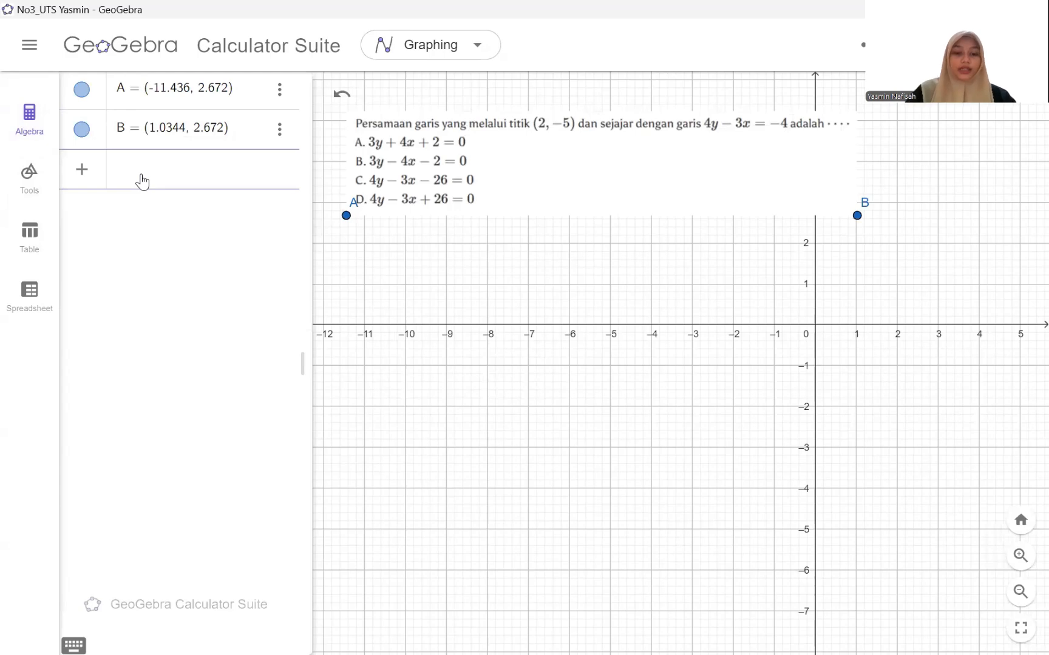
text(P = (2, -5)
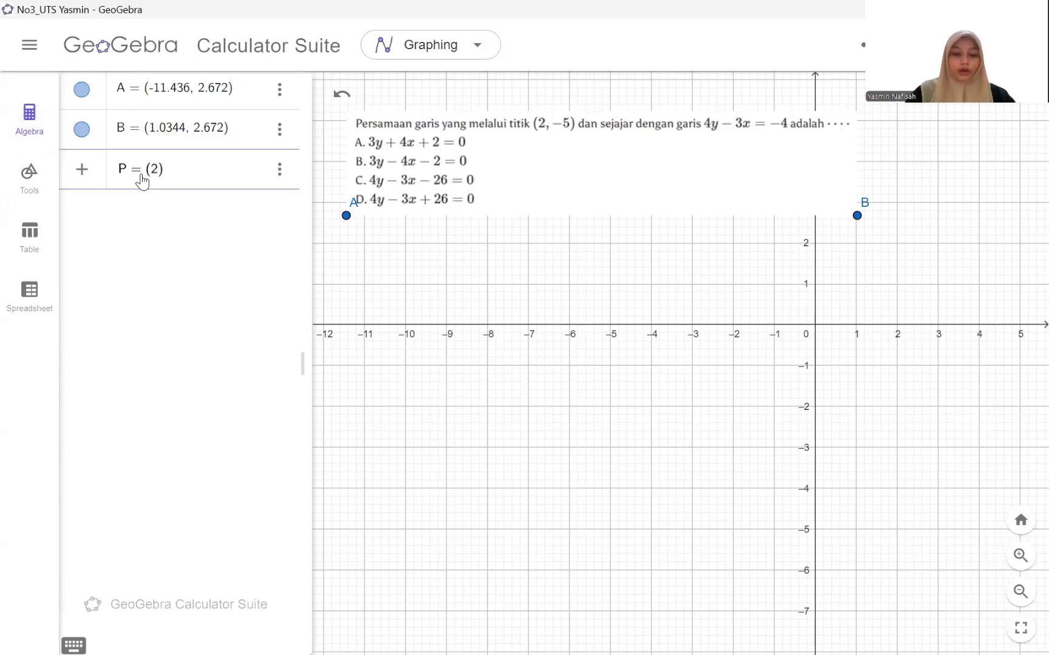
key(Return)
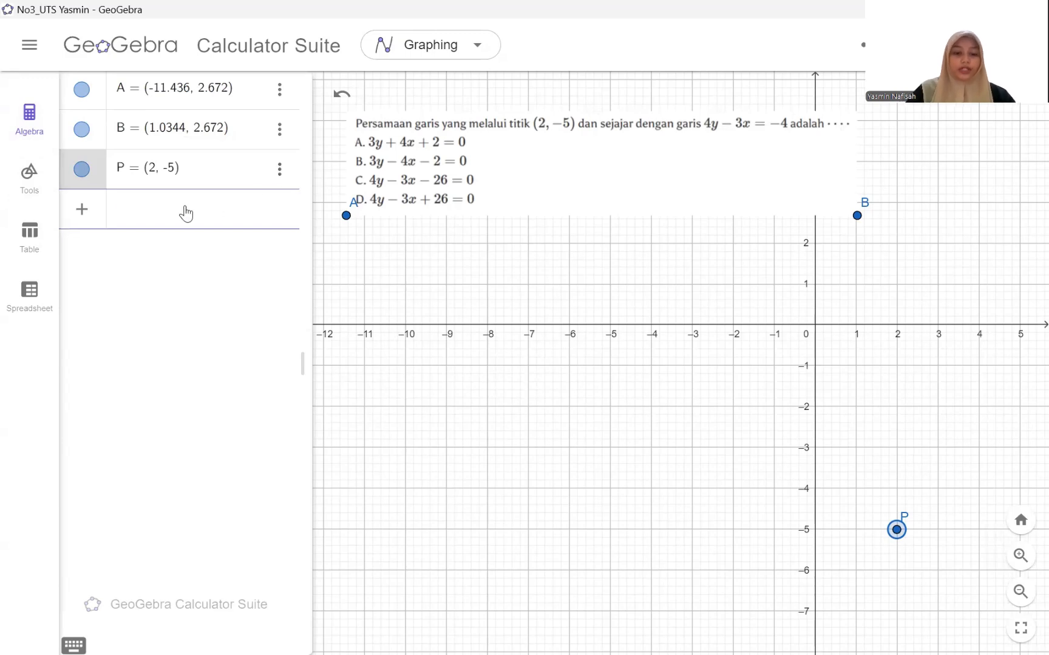
Graph the given line 4y - 3x = -4.
text(4y-3)
text(x)
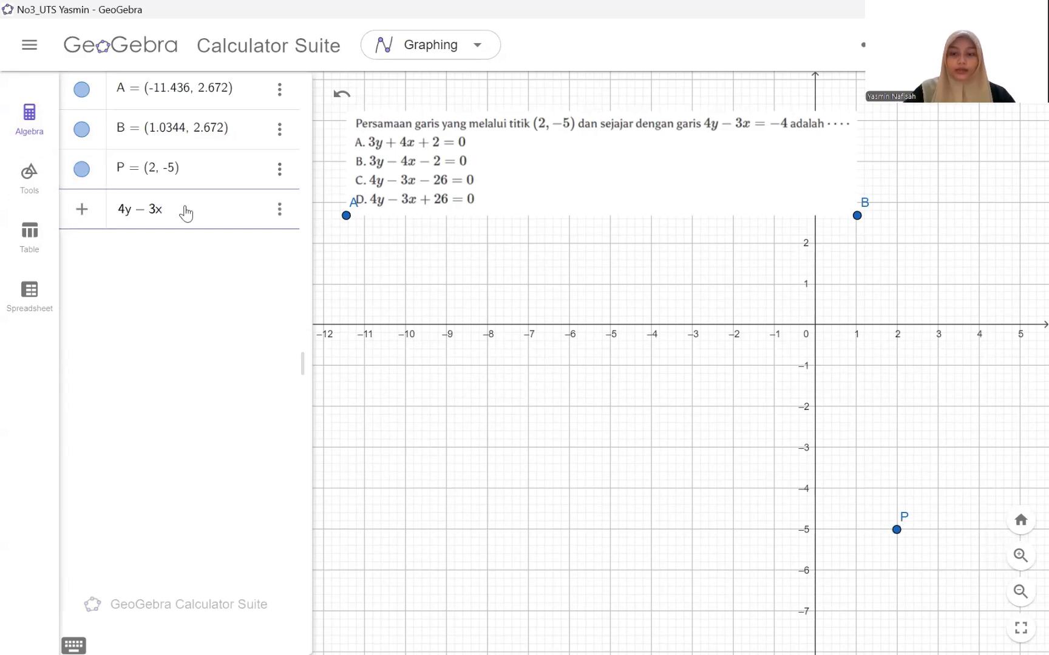
text(=-4)
key(Return)
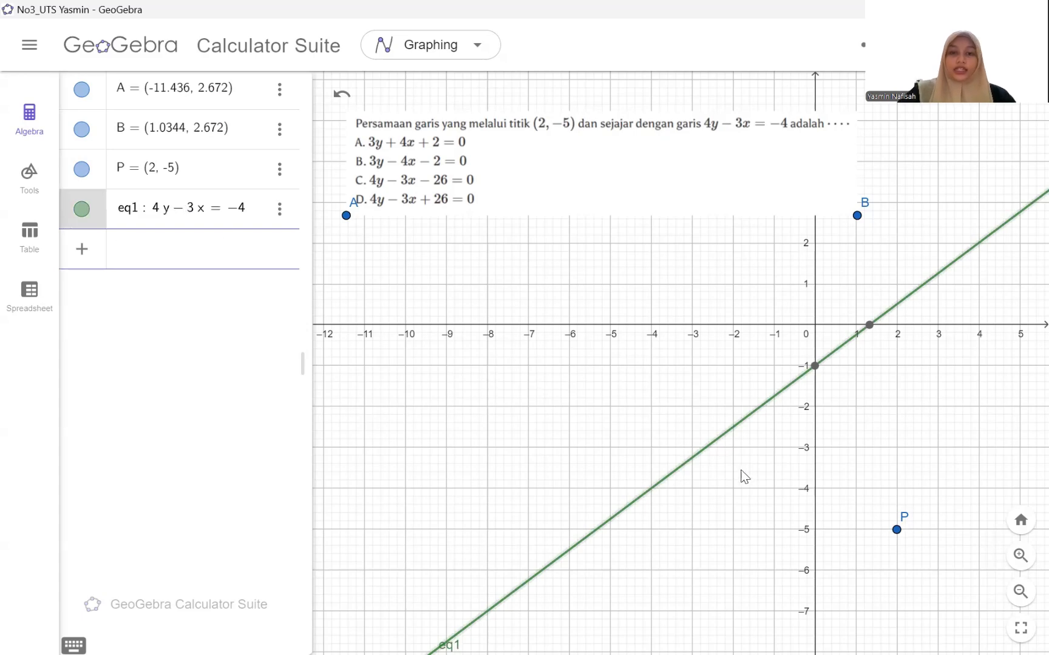
drag(742, 481, 490, 496)
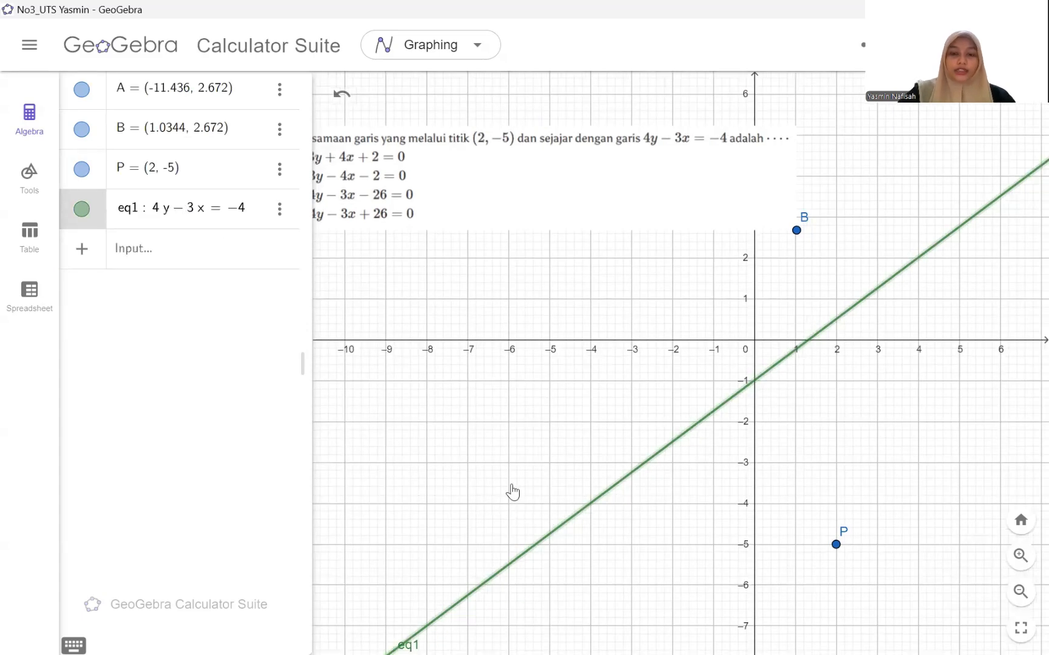
drag(678, 490, 722, 488)
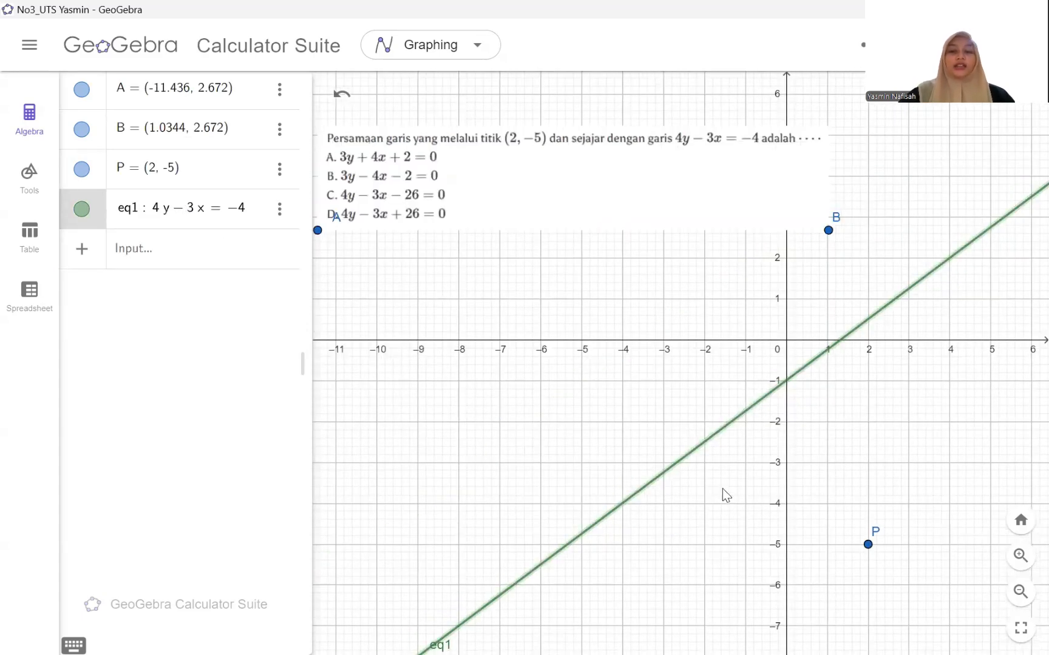
Construct a line through P parallel to the line 4y - 3x = -4.
click(27, 191)
scroll(210, 398, down, 5)
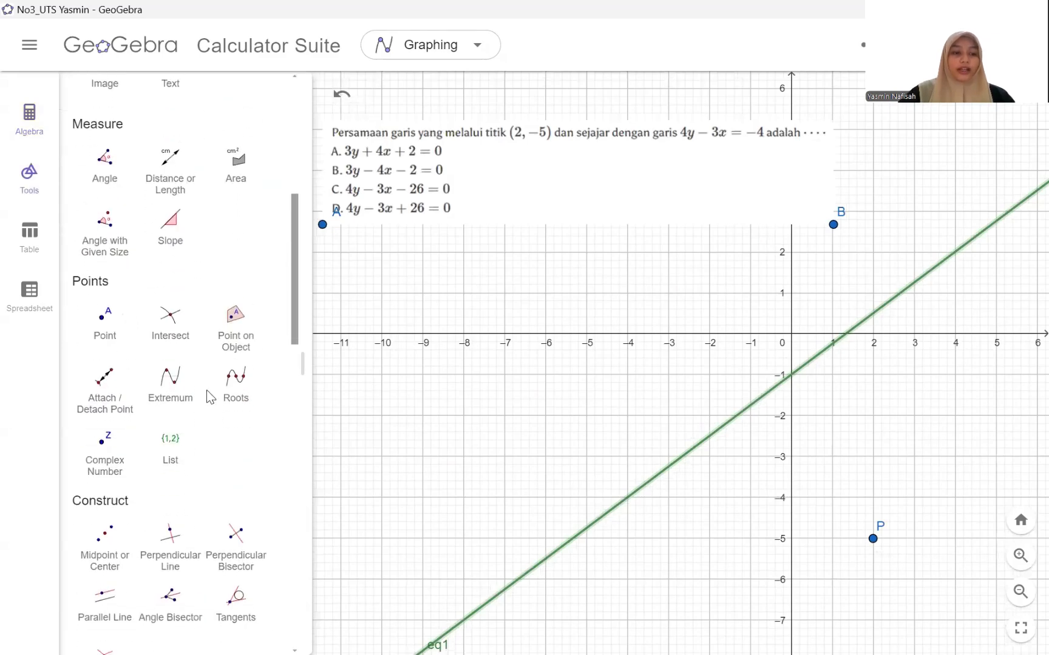
click(107, 482)
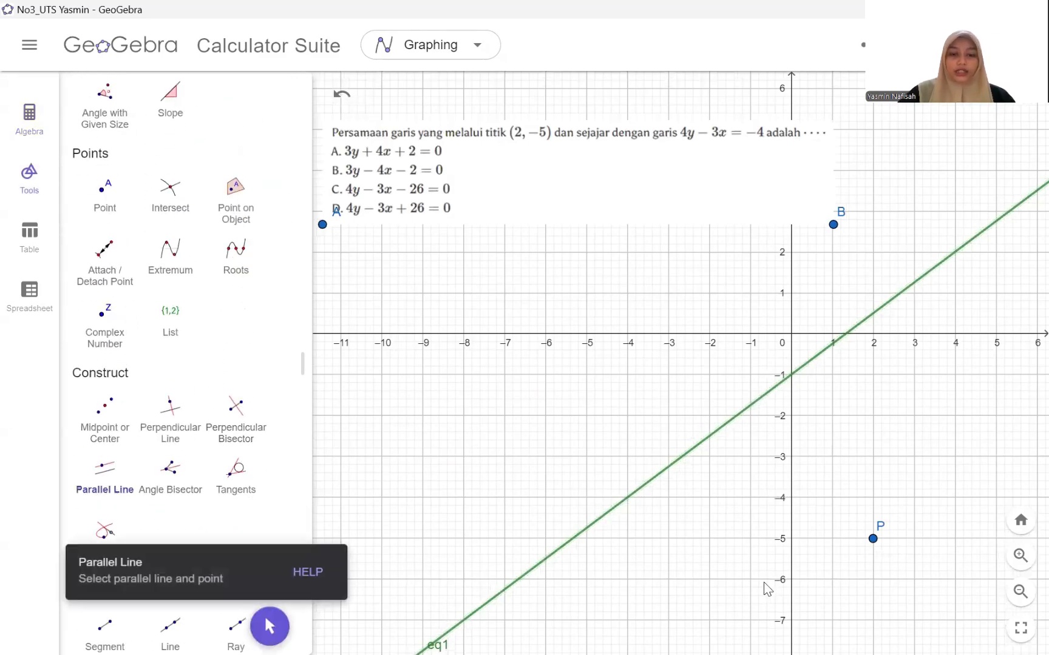
click(738, 425)
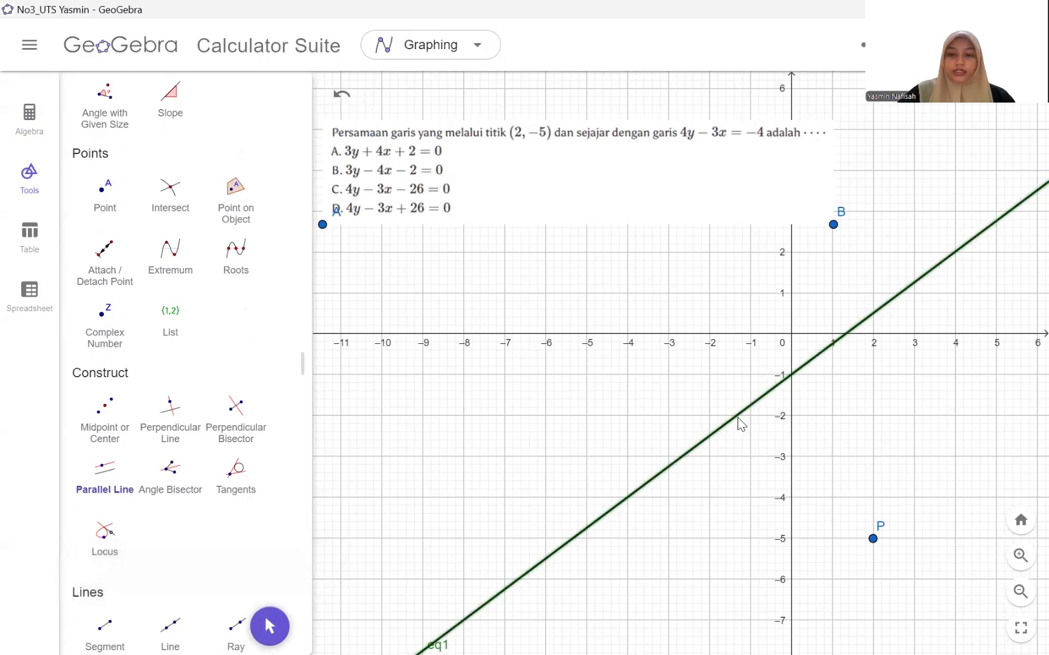
click(873, 540)
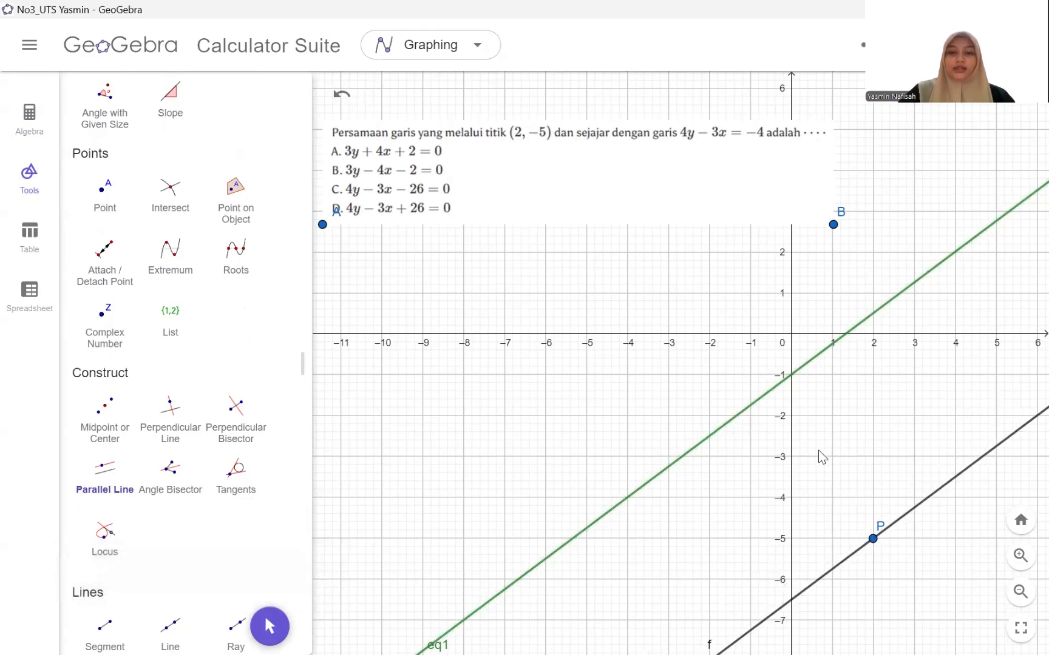
click(777, 412)
key(ctrl+z)
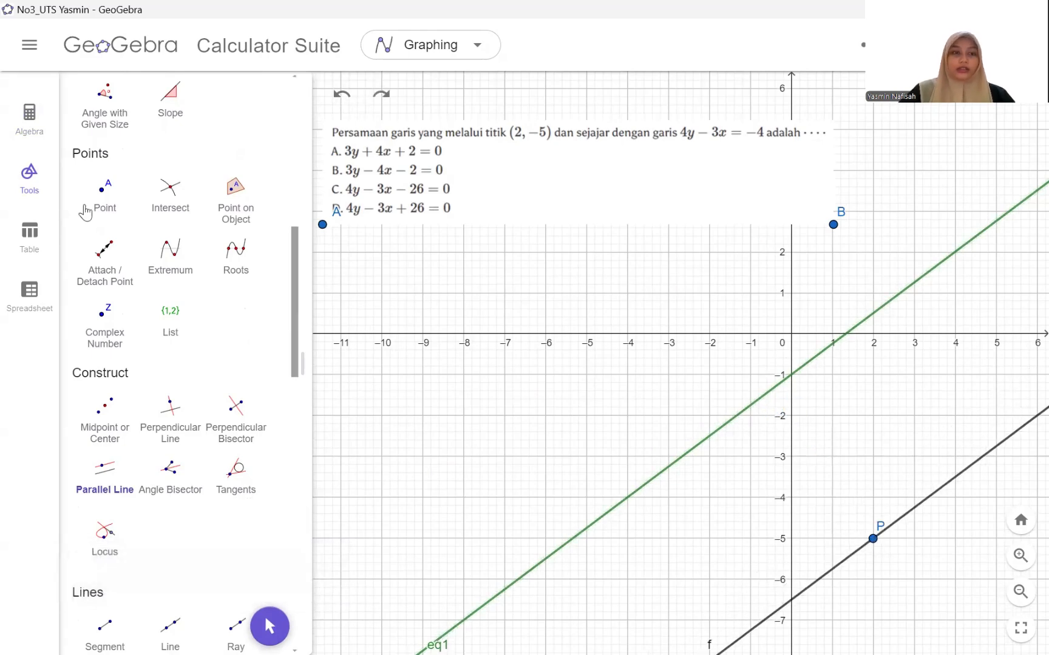
Set the label of the parallel line through P to show Name & Value.
scroll(85, 213, up, 5)
click(103, 133)
drag(604, 360, 533, 316)
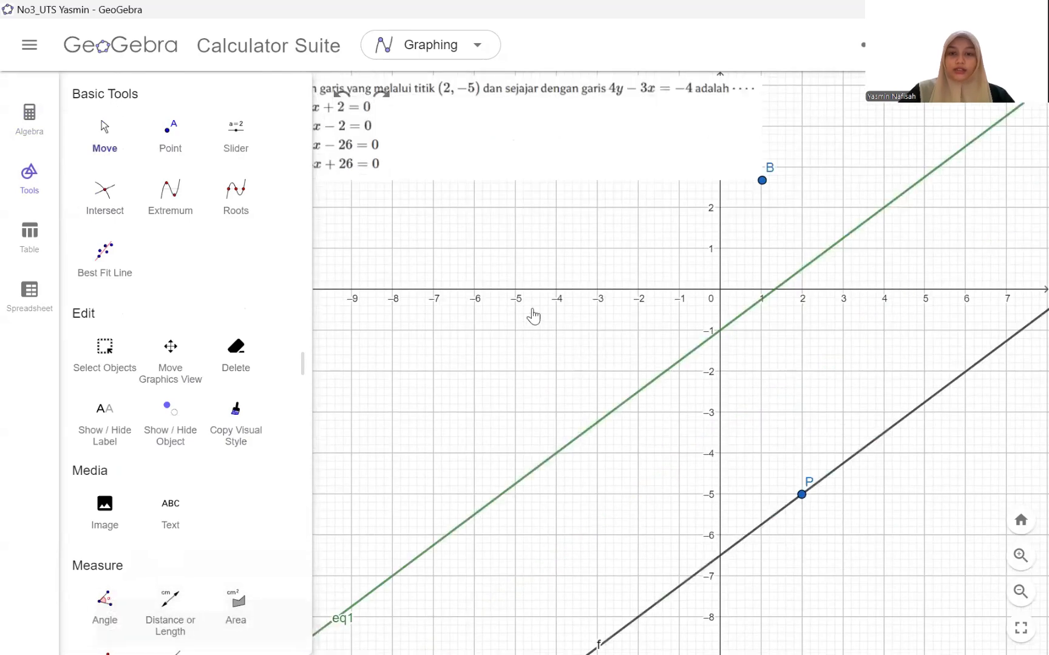
right_click(764, 378)
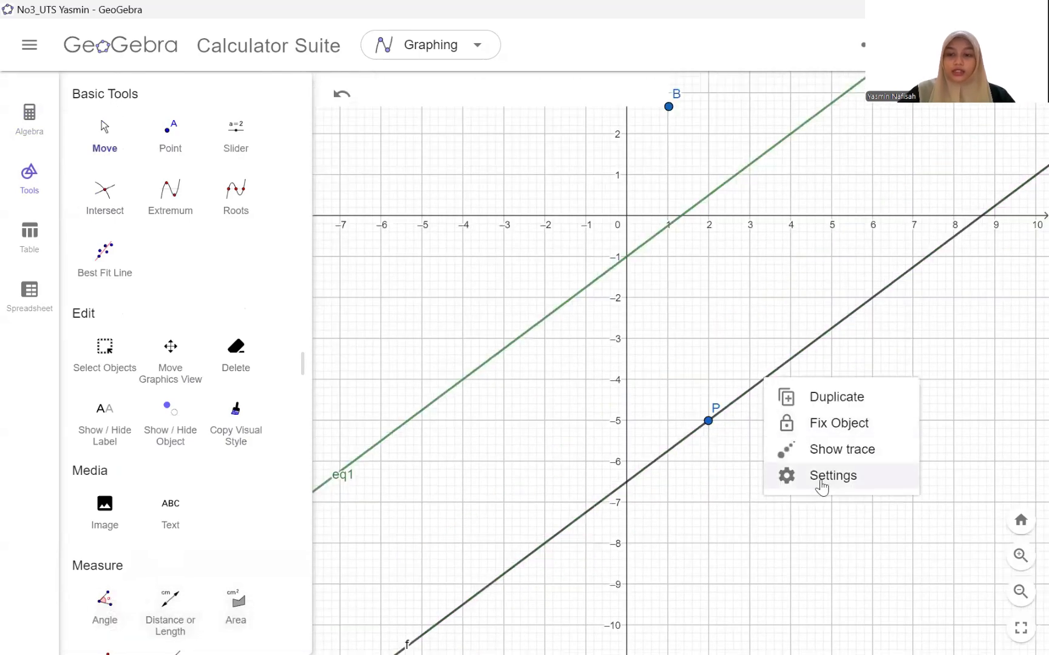
click(821, 480)
click(796, 374)
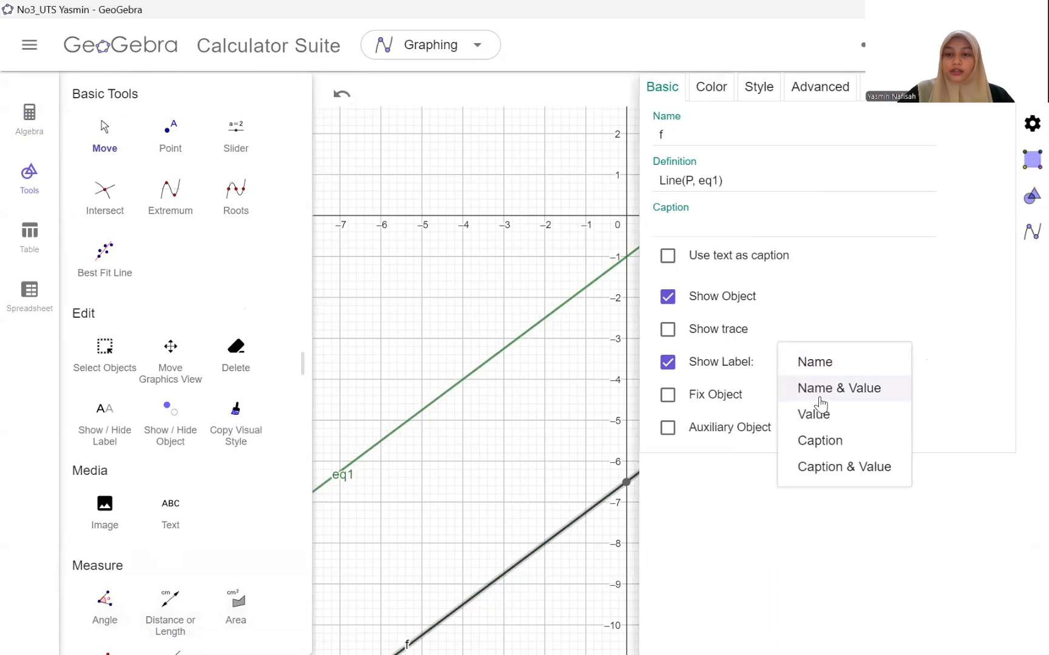
click(819, 395)
Set the equation form of the parallel line through P to a x + b y + c = 0 and close its settings.
click(886, 87)
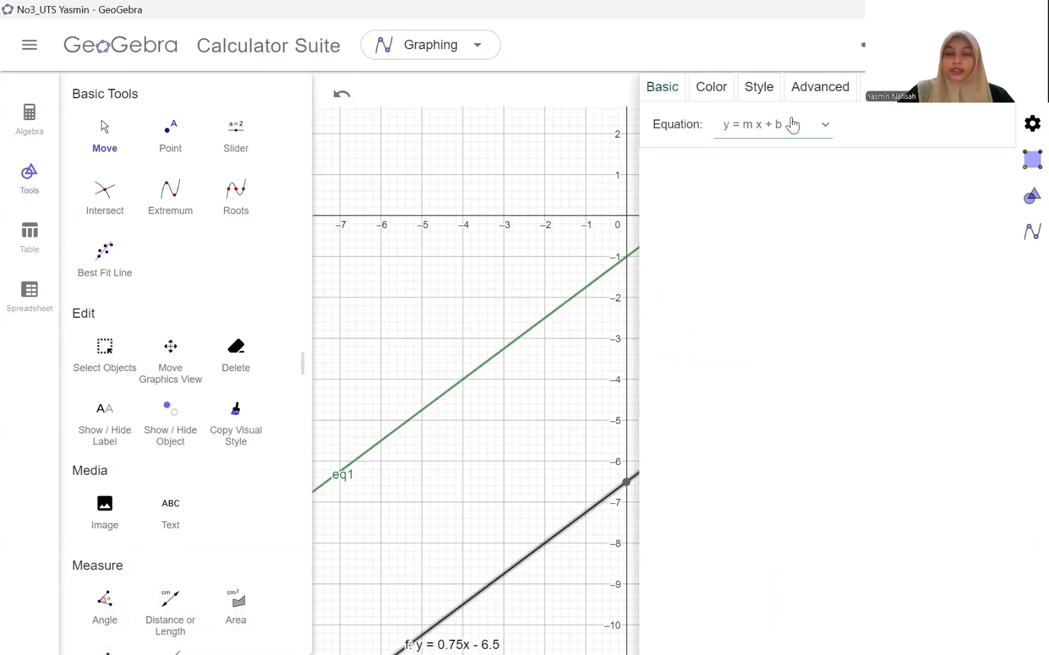
click(792, 125)
click(796, 193)
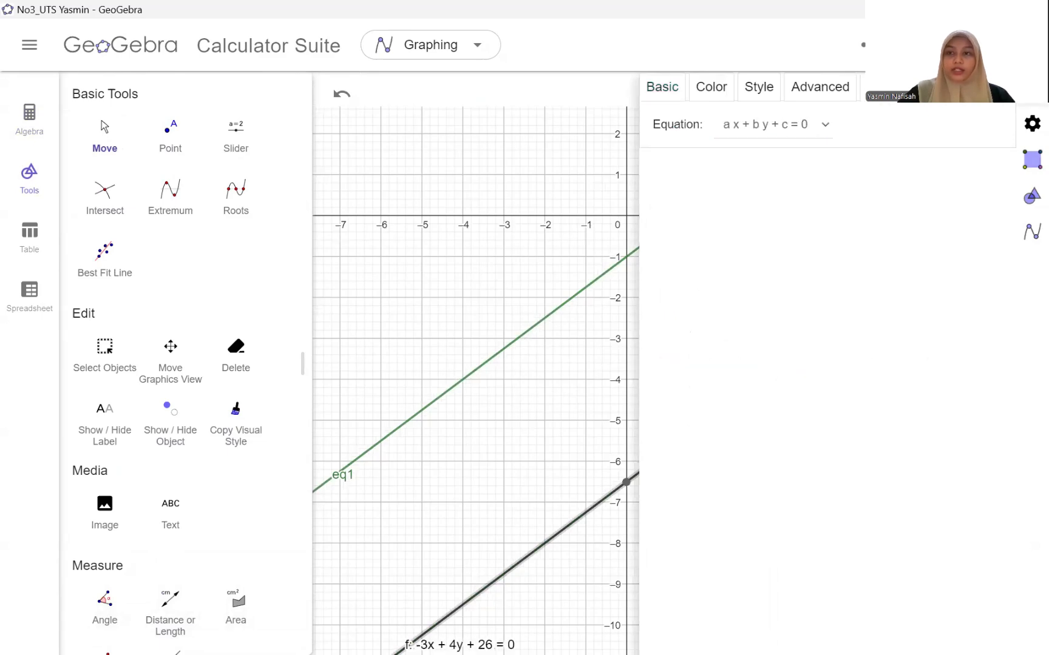
click(1032, 87)
drag(672, 431, 799, 357)
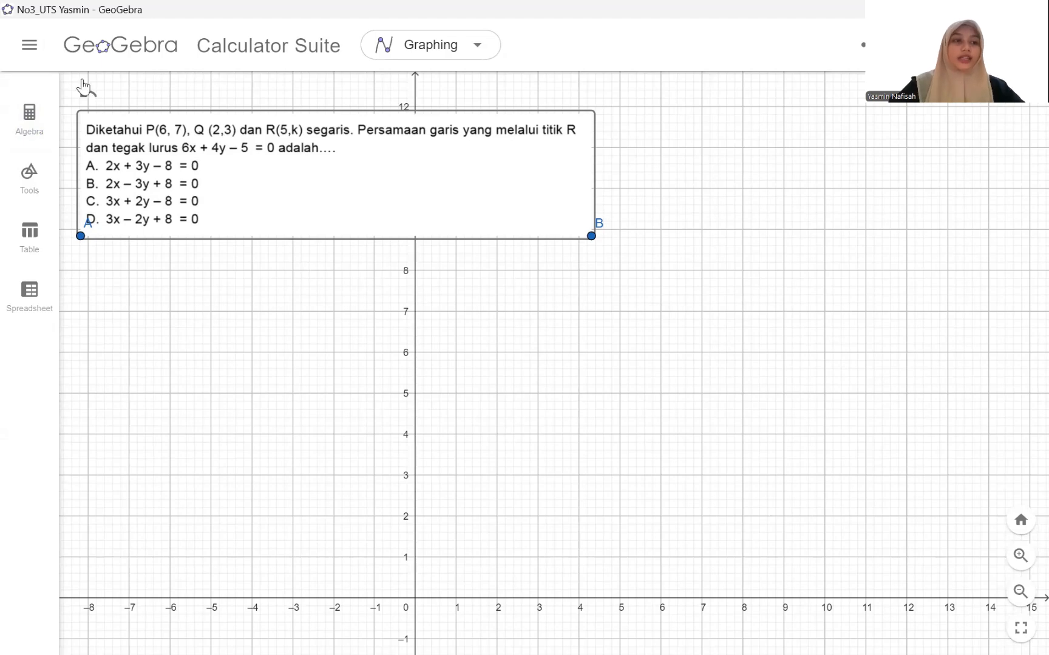
Plot the given points P = (6, 7) and Q = (2, 3).
click(28, 115)
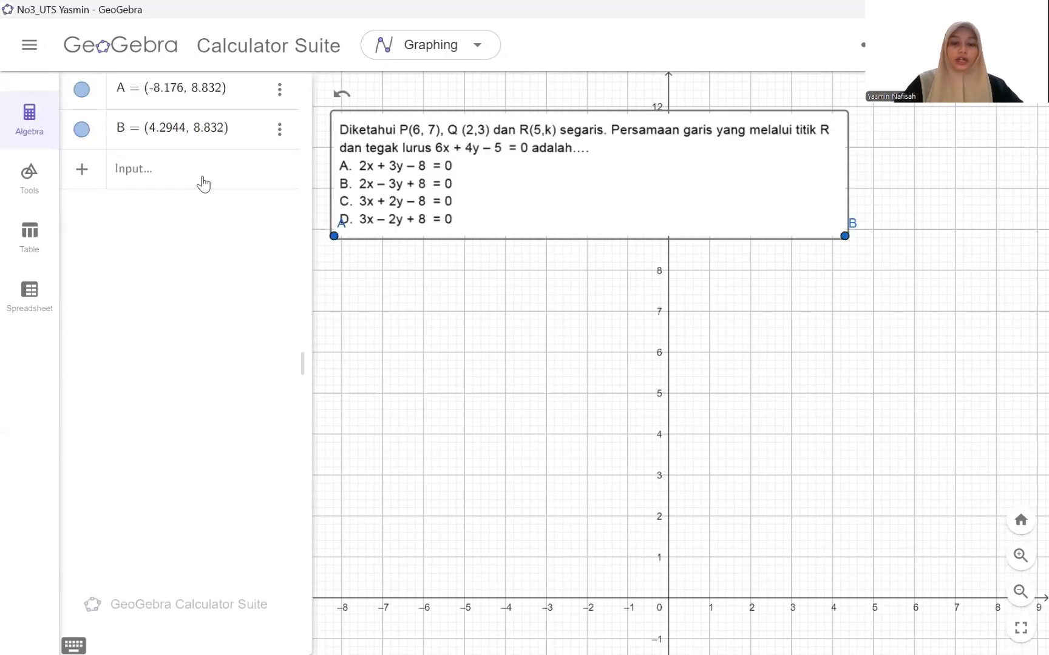
click(203, 184)
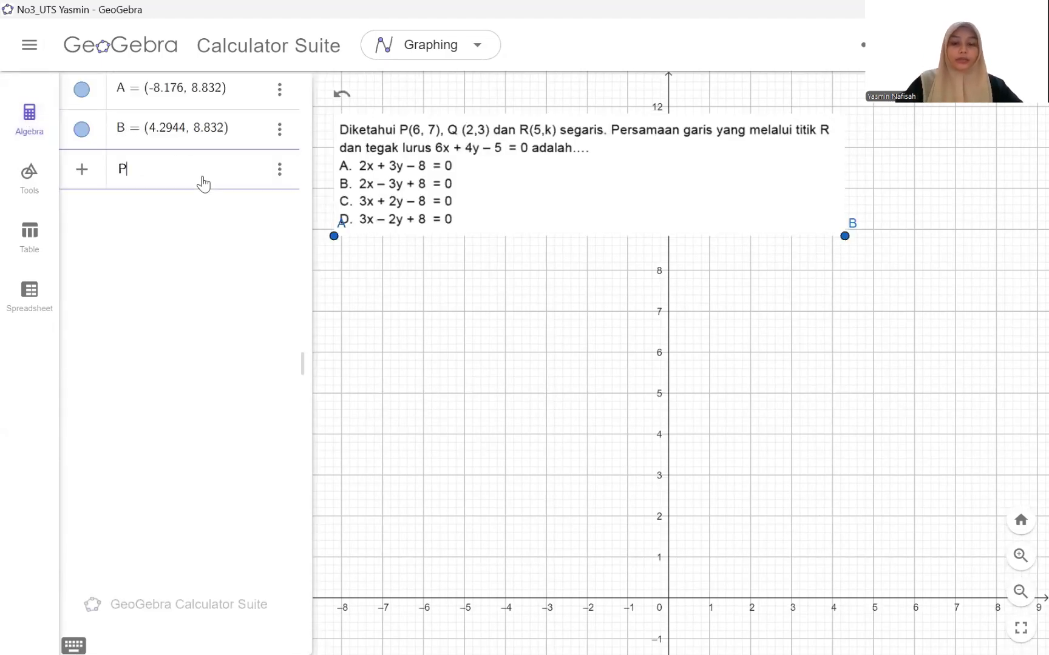
text(P = (6, 7)
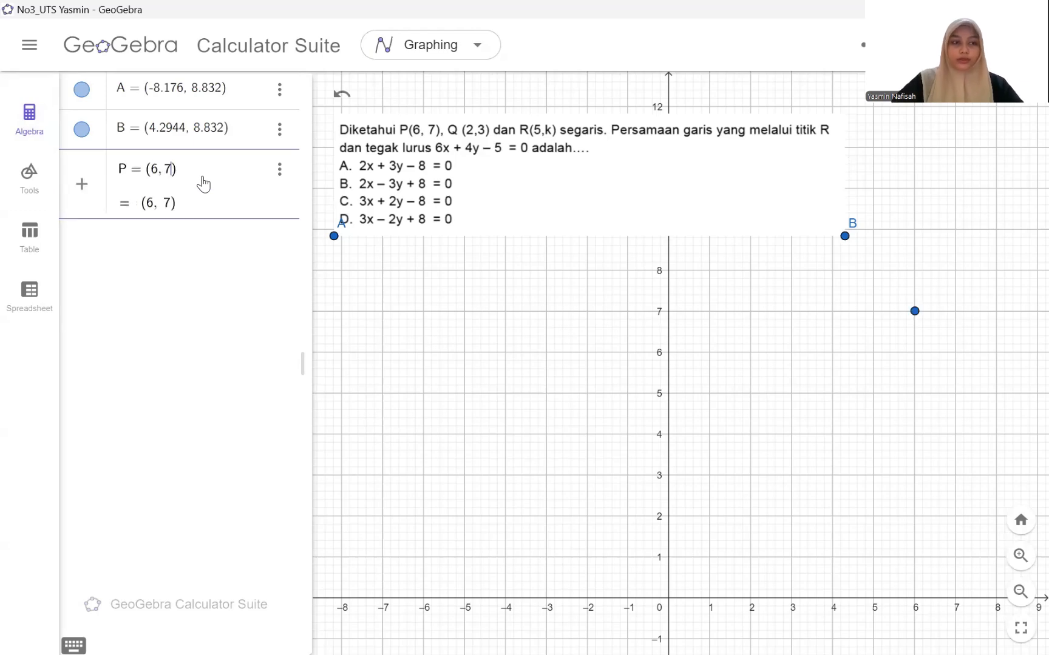
key(Return)
text(Q)
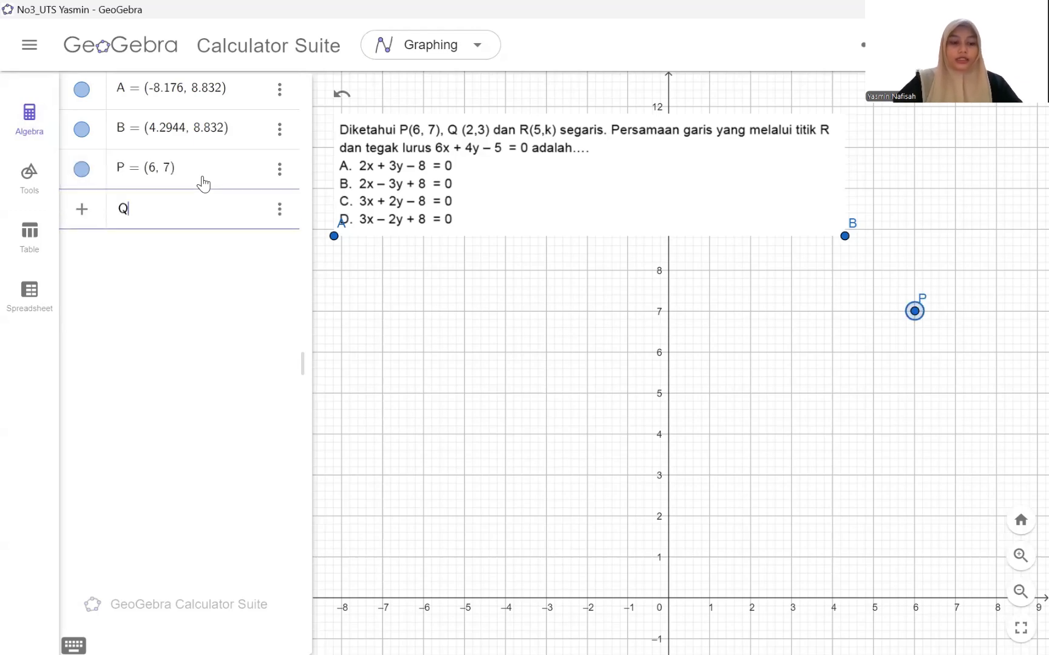
text( = (2, 3)
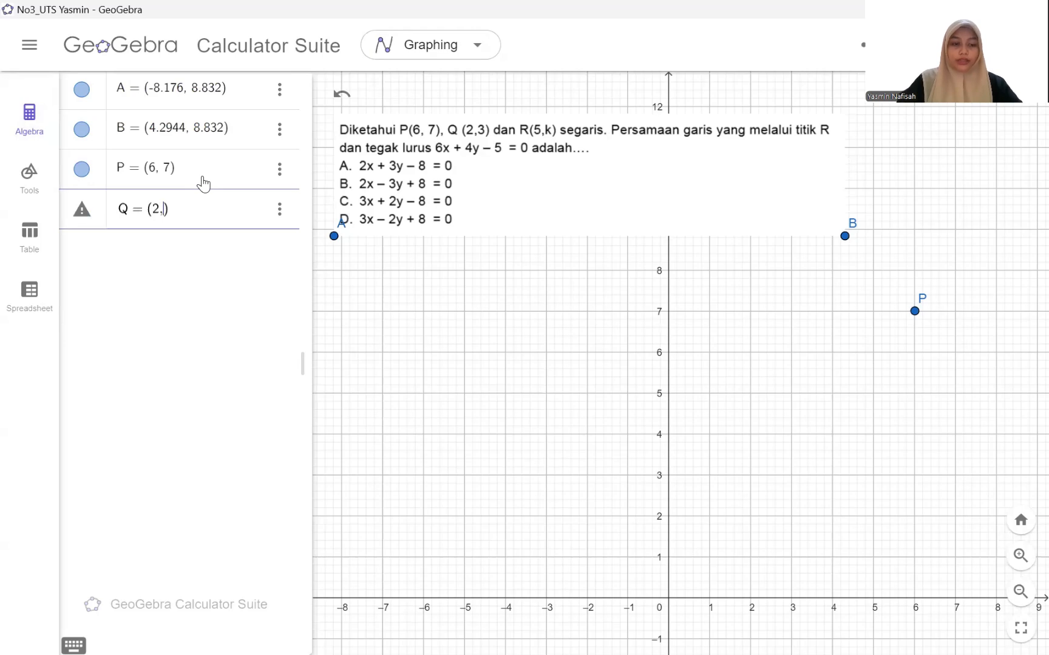
key(Return)
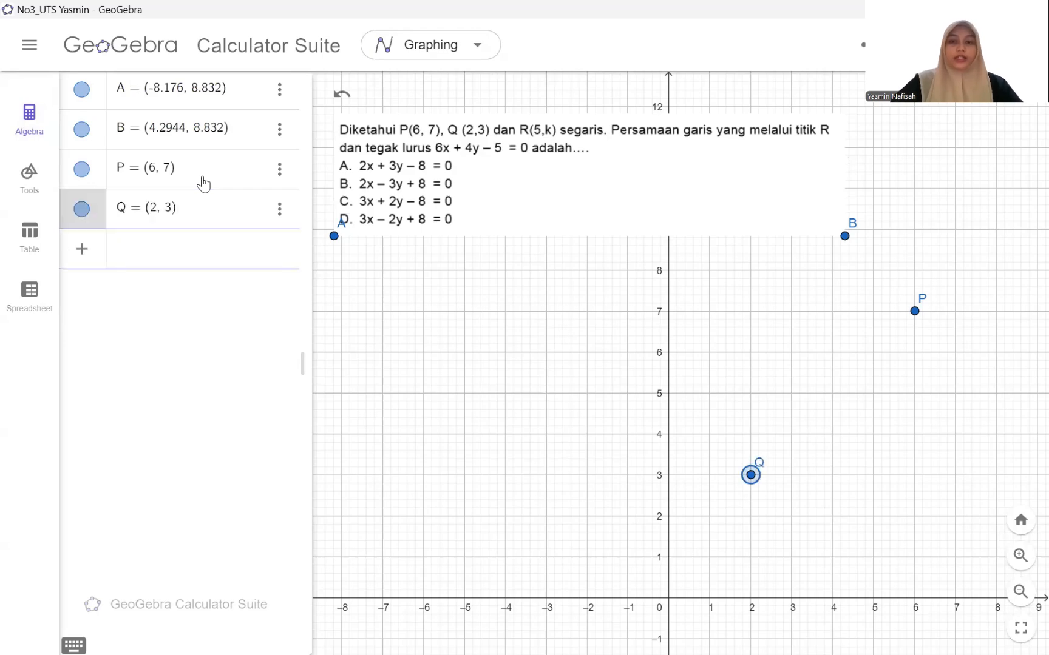
Draw a line through points Q and P.
click(25, 193)
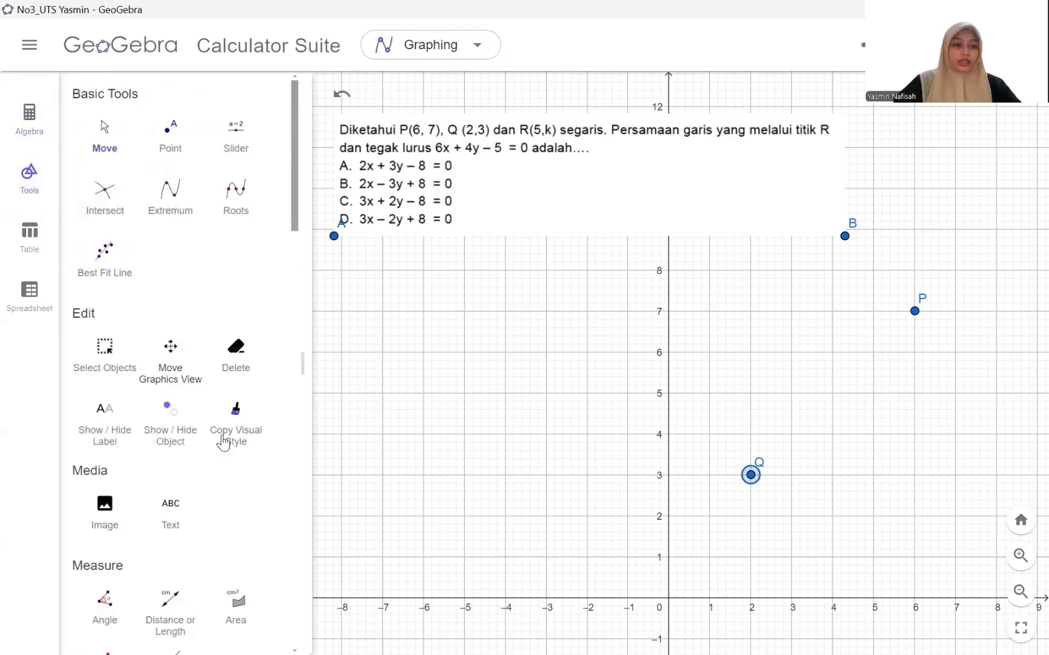
scroll(222, 437, down, 10)
scroll(83, 350, down, 2)
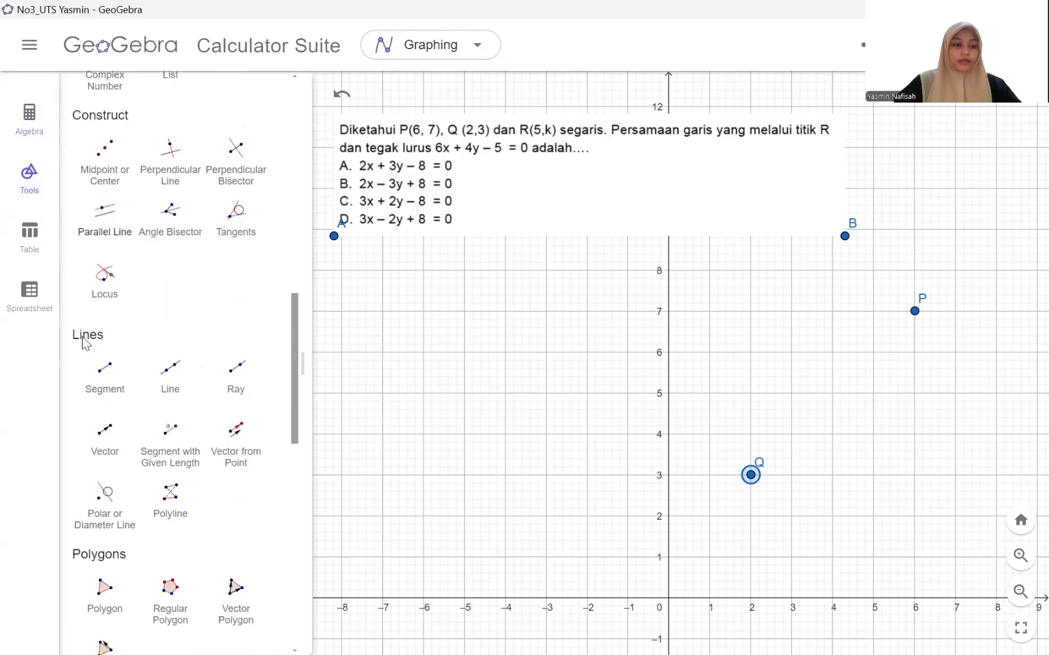
click(182, 388)
click(751, 475)
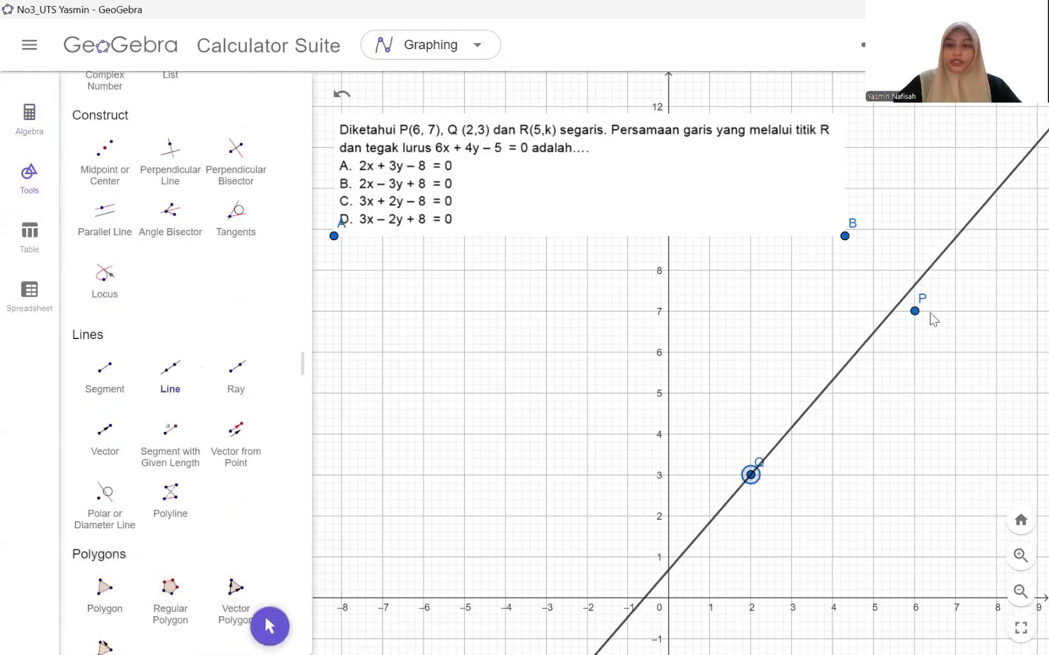
click(914, 311)
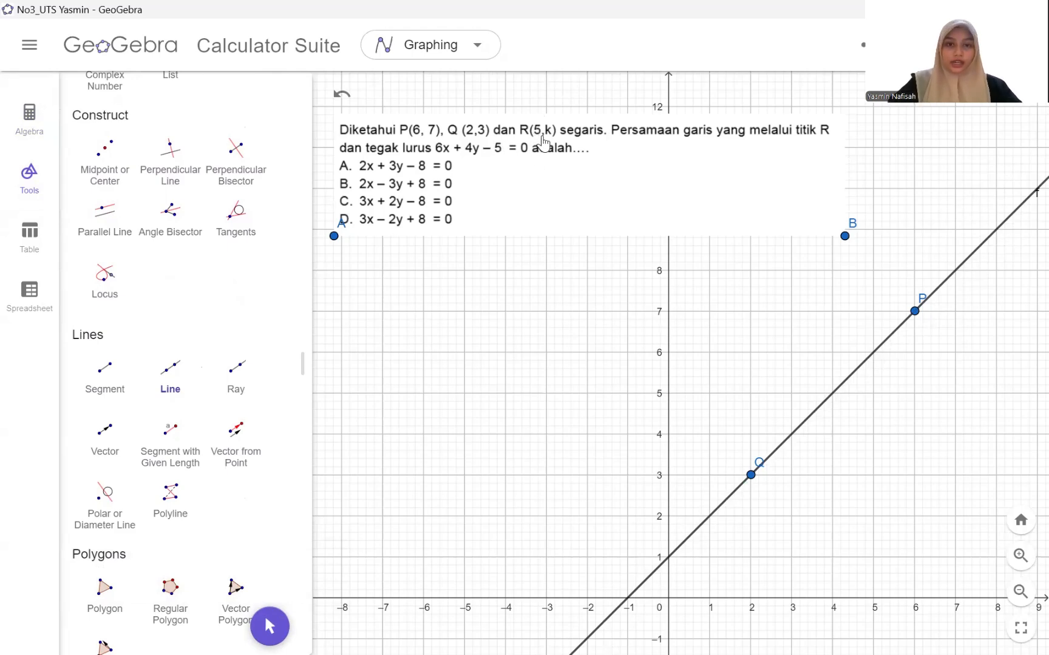
Place a point on line QP at x = 5, at (5, 6), to represent R.
click(29, 179)
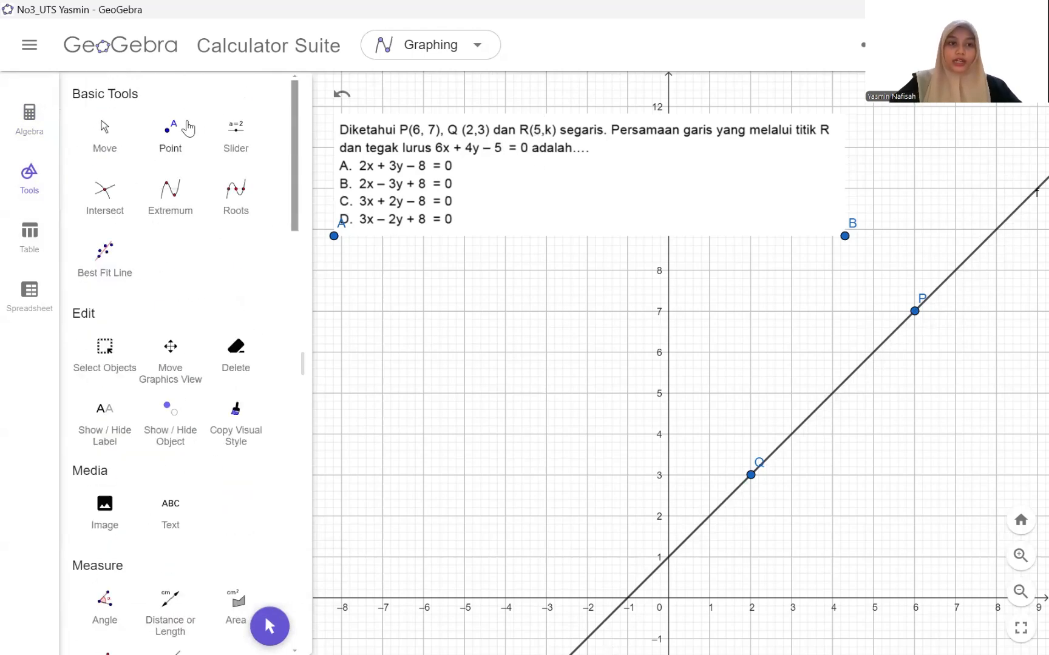
click(188, 127)
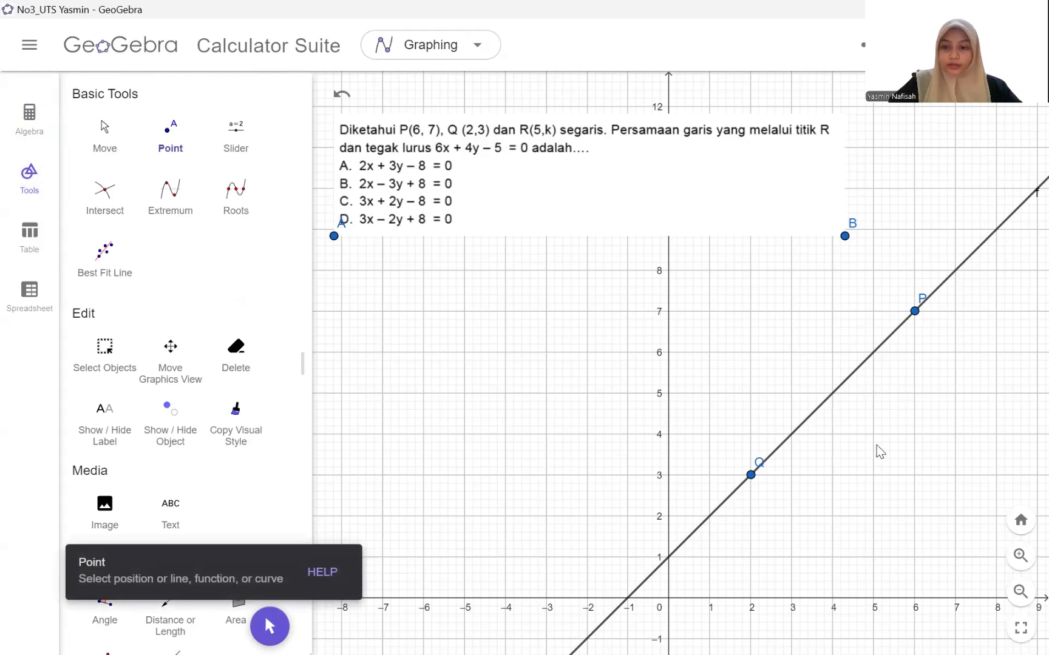
click(873, 353)
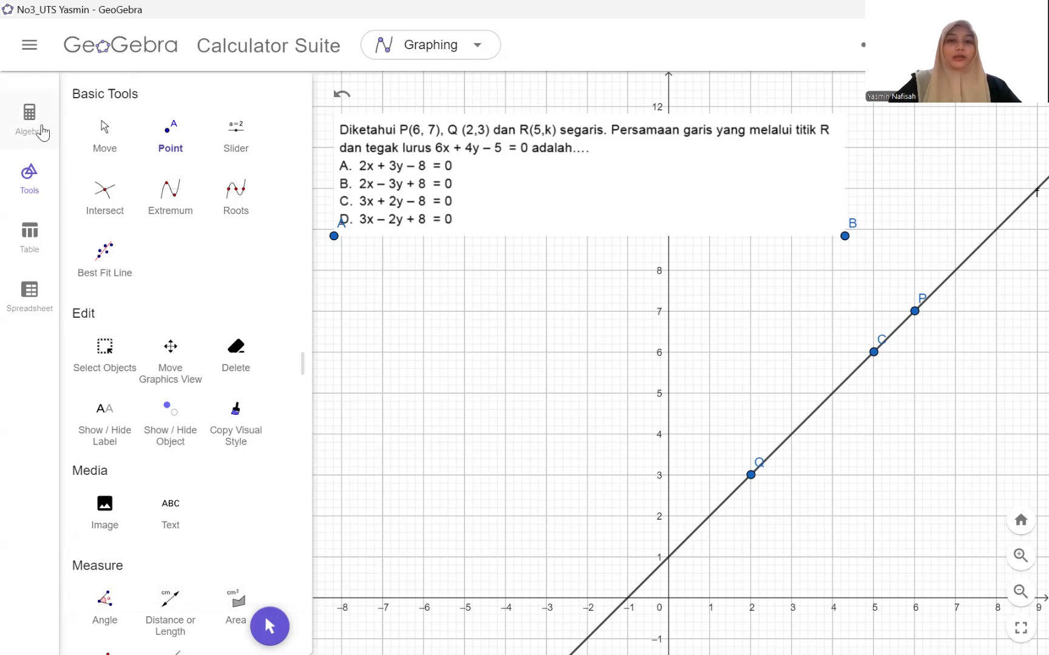
Graph the given line 6x + 4y - 5 = 0.
click(42, 132)
click(196, 403)
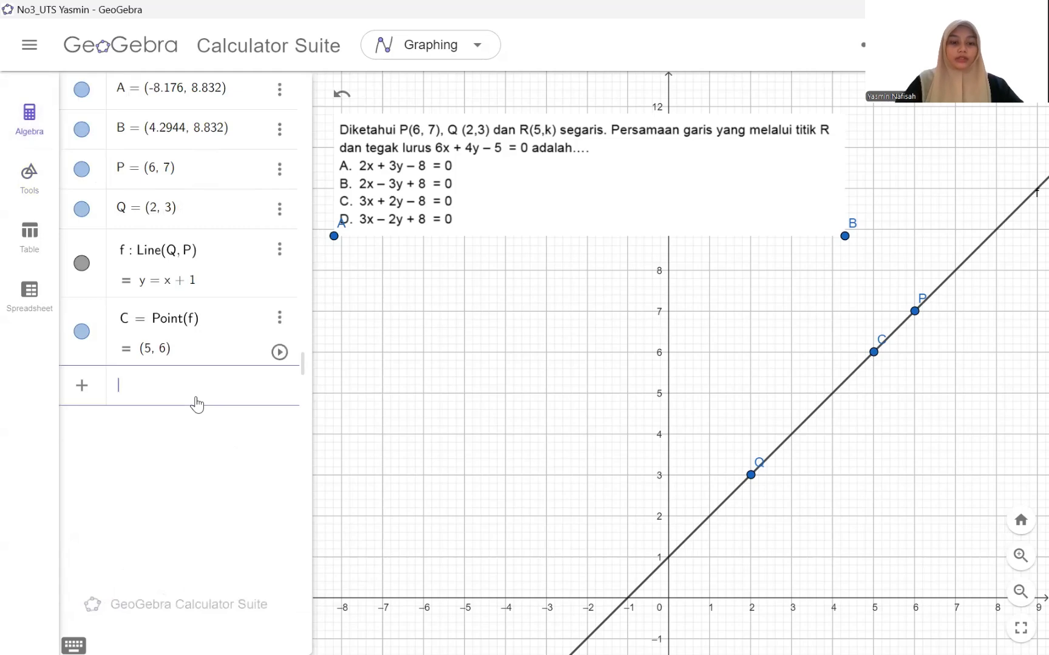
text(6x +)
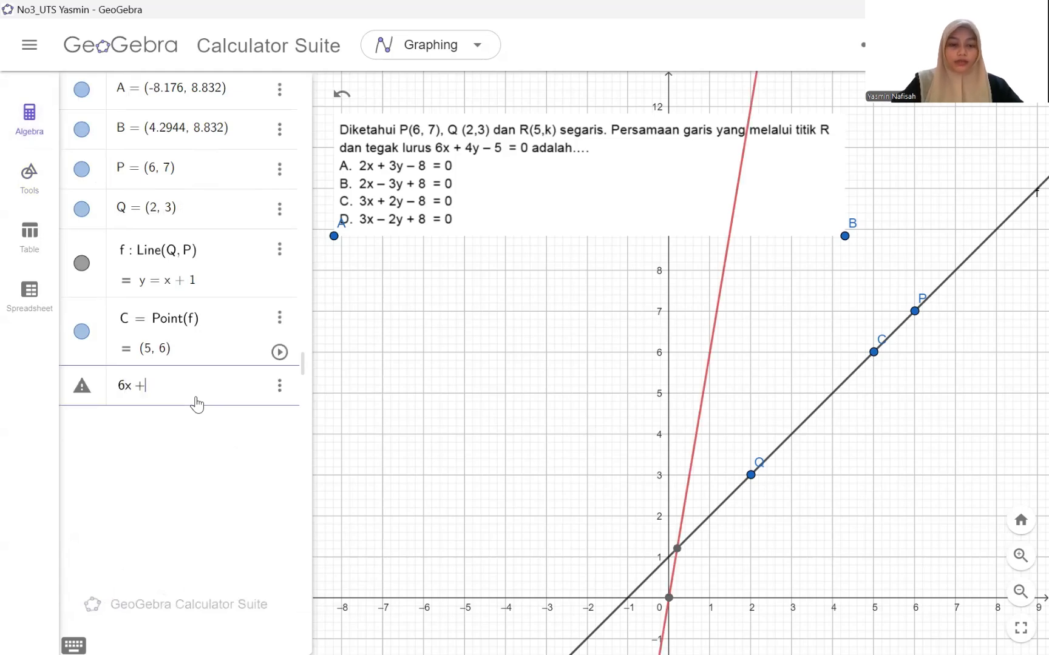
text( 4y - 5 = 0)
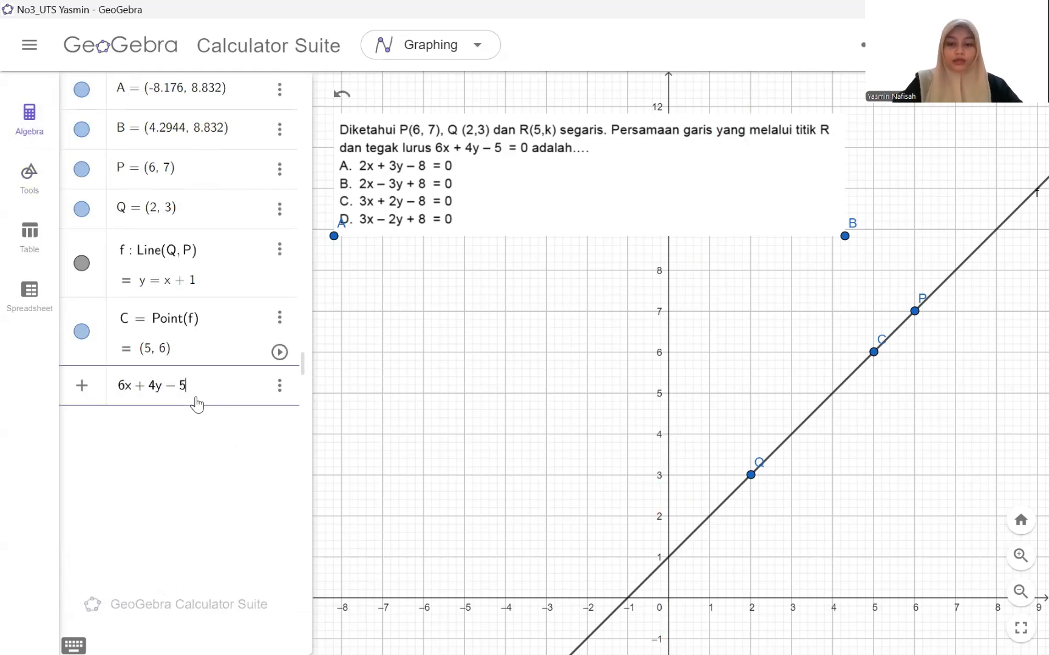
key(Return)
Construct a line through the point at (5, 6) perpendicular to the line 6x + 4y - 5 = 0.
click(38, 192)
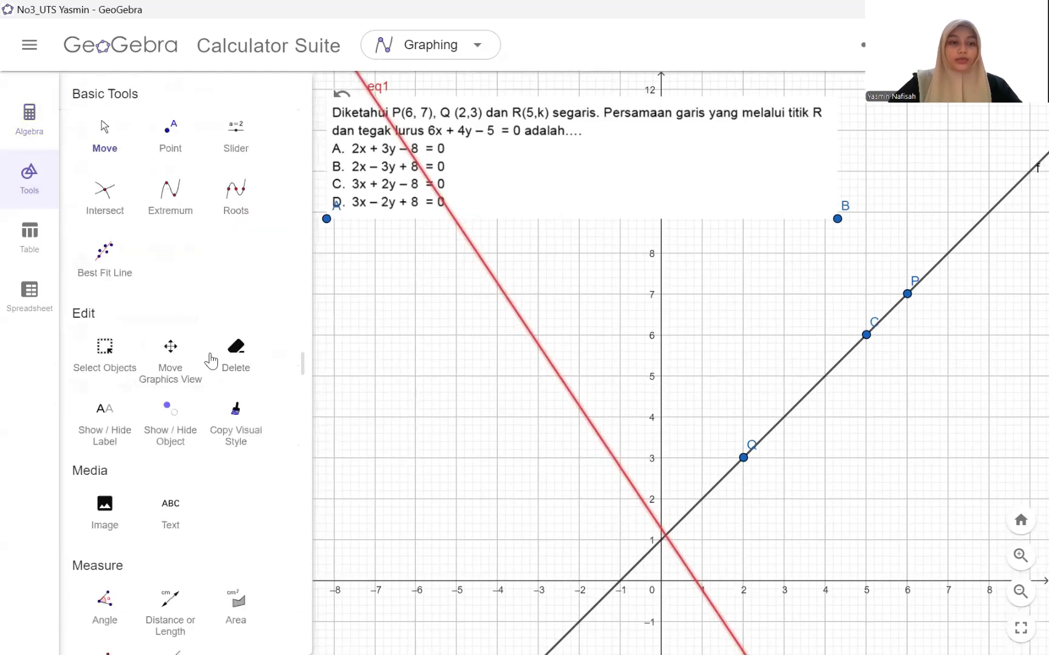
scroll(211, 361, down, 10)
click(170, 364)
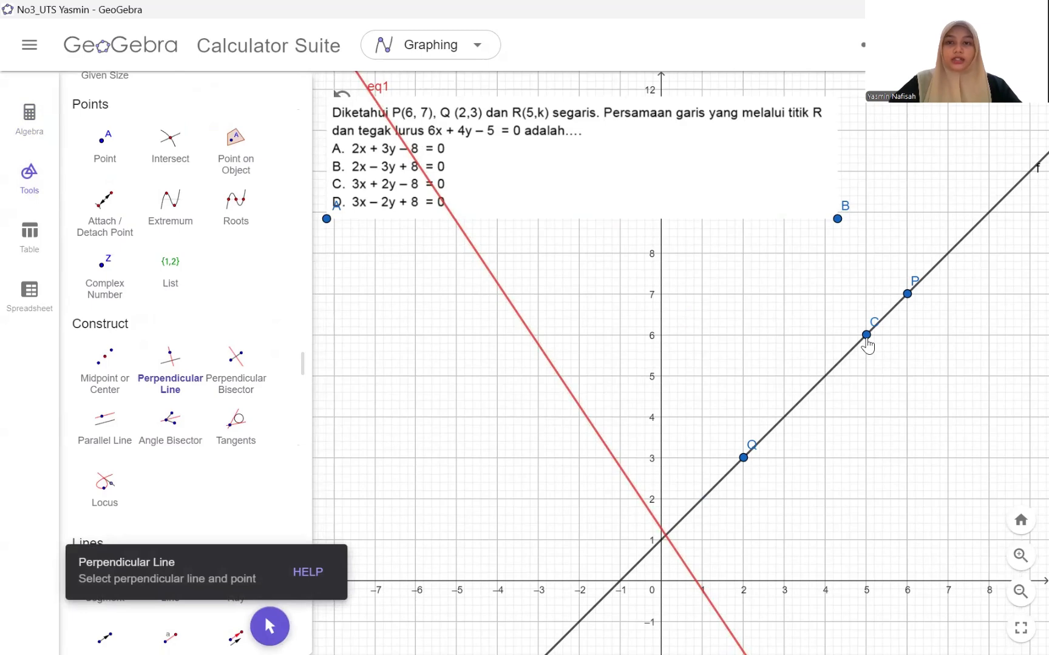
click(867, 338)
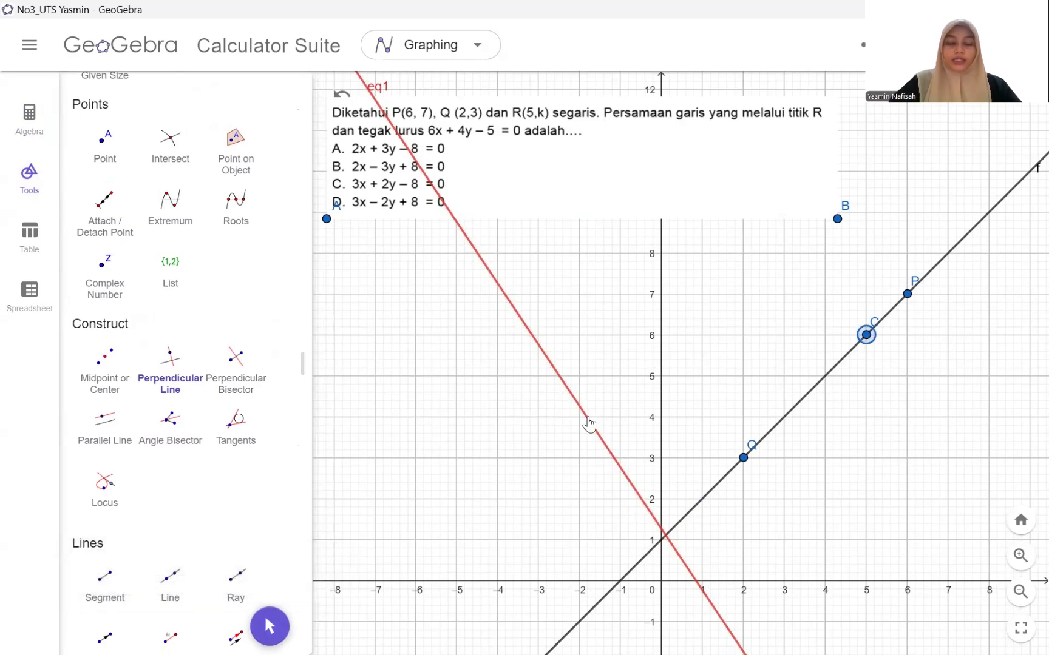
click(588, 425)
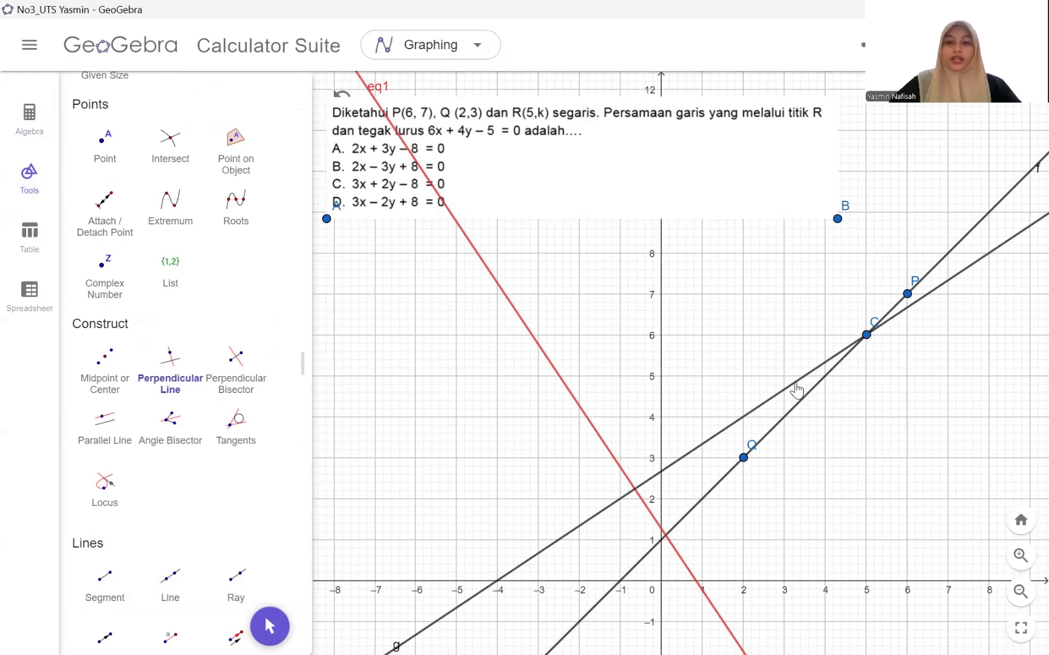
Label the perpendicular line with its name and value in the form a x + b y + c = 0, and undo the stray point.
right_click(797, 389)
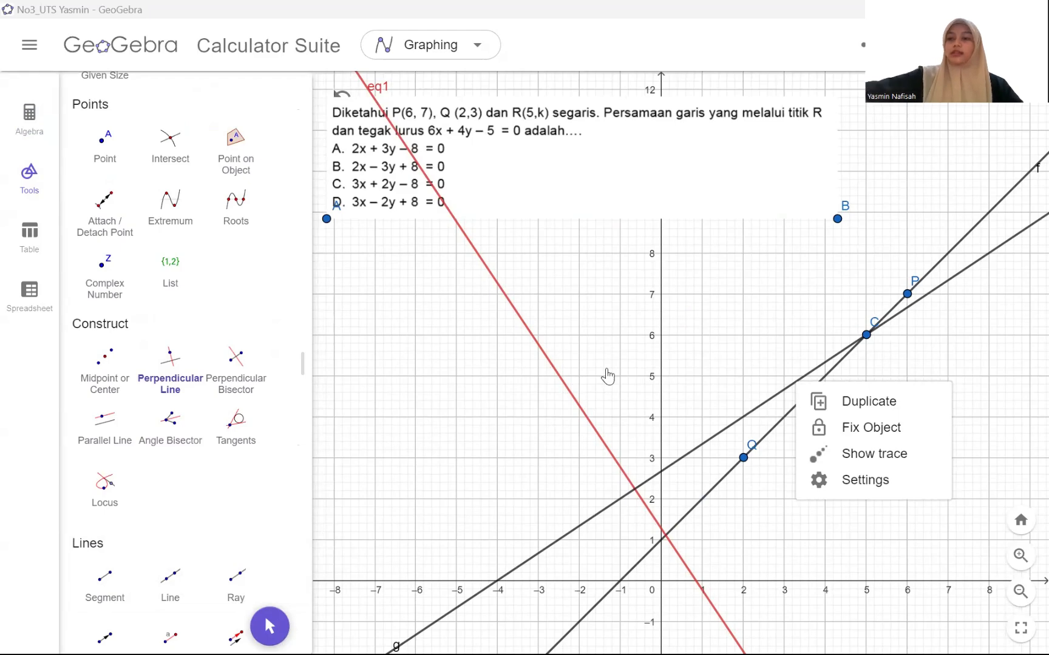
click(520, 539)
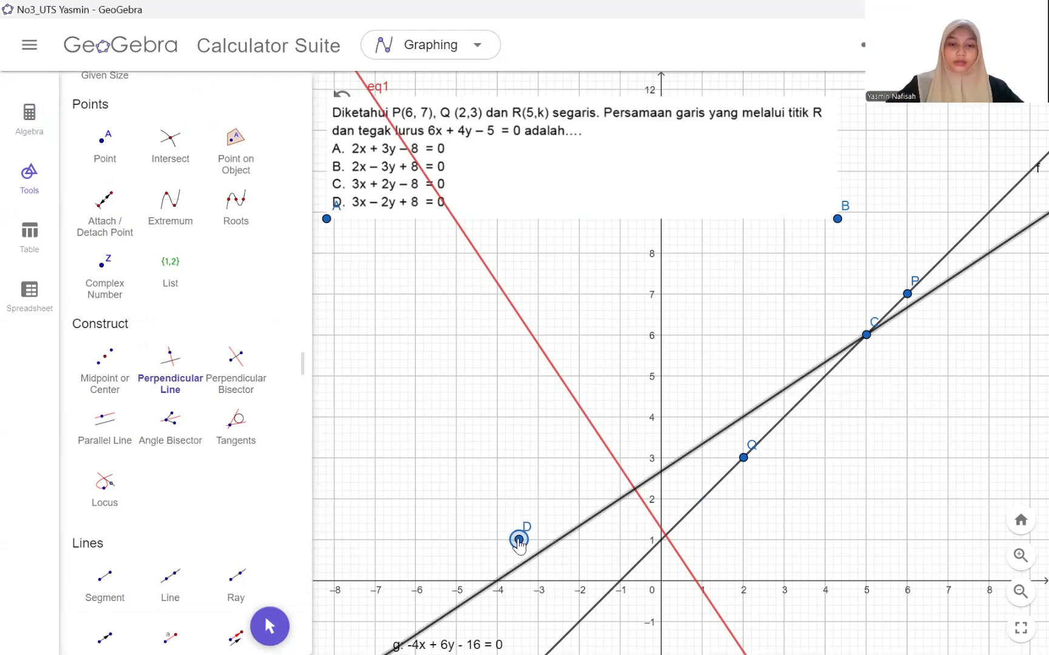
key(ctrl+z)
scroll(222, 260, up, 10)
click(106, 136)
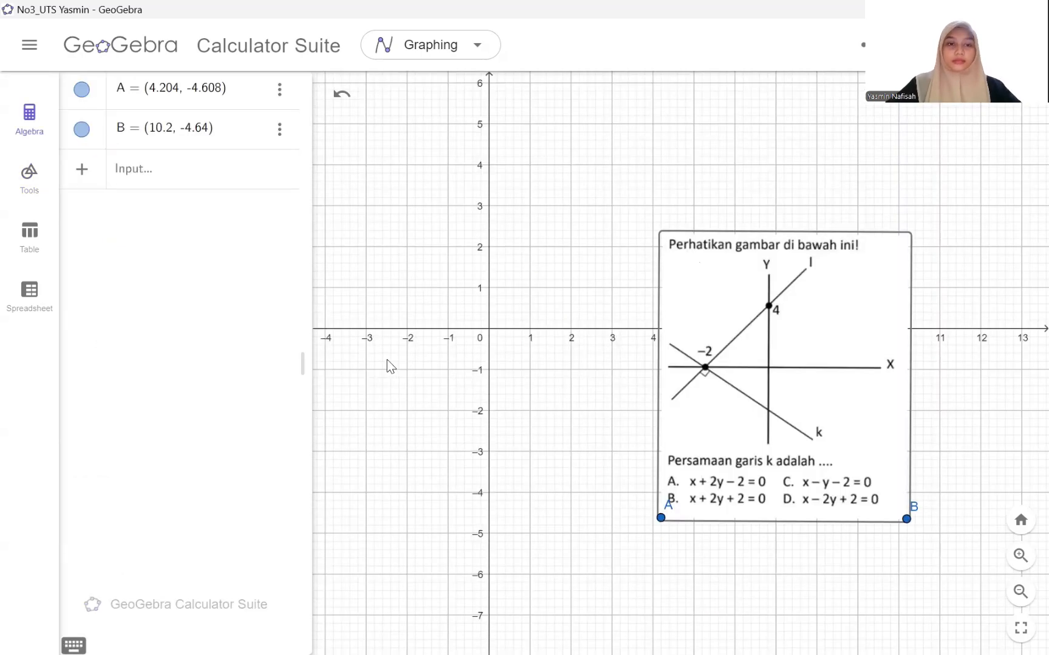
Move the problem image clear of the y-axis, with its lower-left corner at about (2.5, -3).
drag(386, 360, 513, 379)
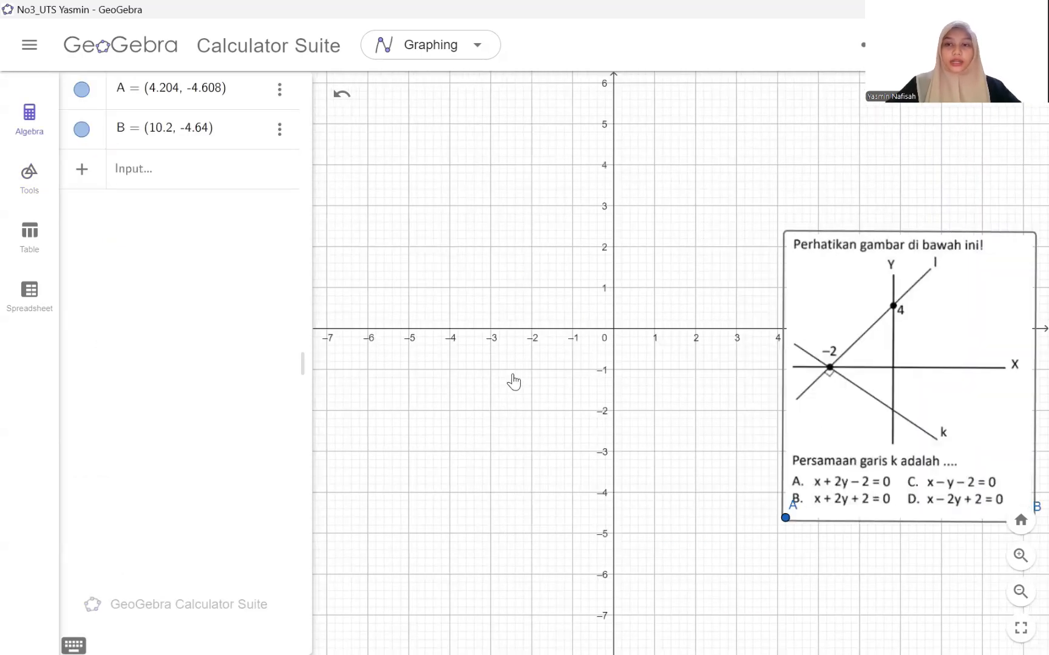
drag(843, 398, 750, 391)
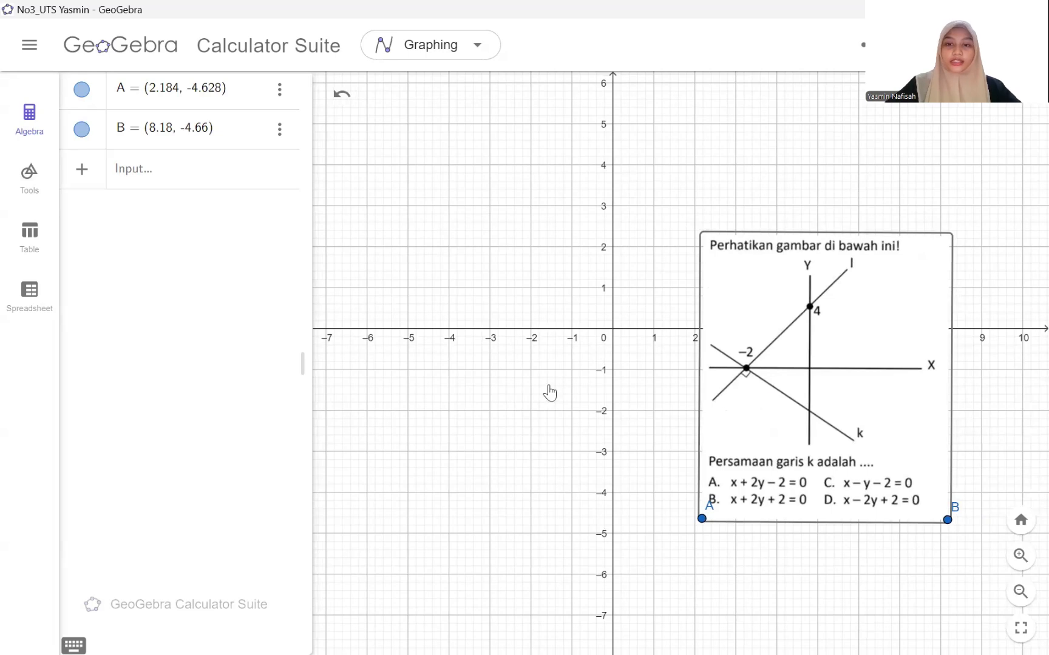
drag(564, 456, 564, 549)
drag(868, 445, 884, 378)
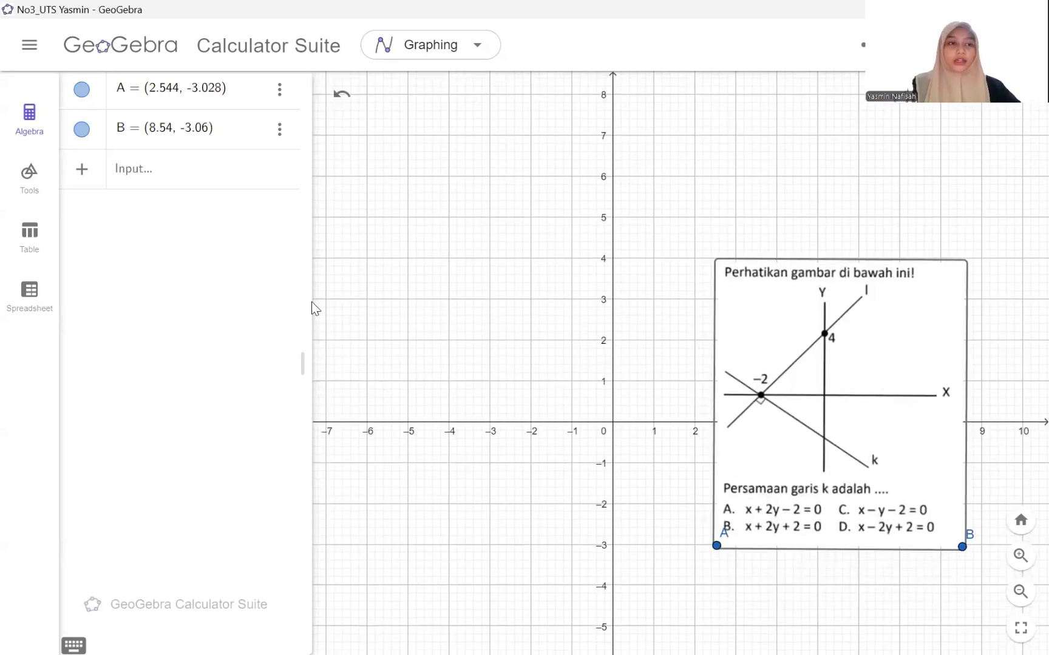
Plot the two marked points of line l as P = (-2, 0) and Q = (0, 4).
click(160, 184)
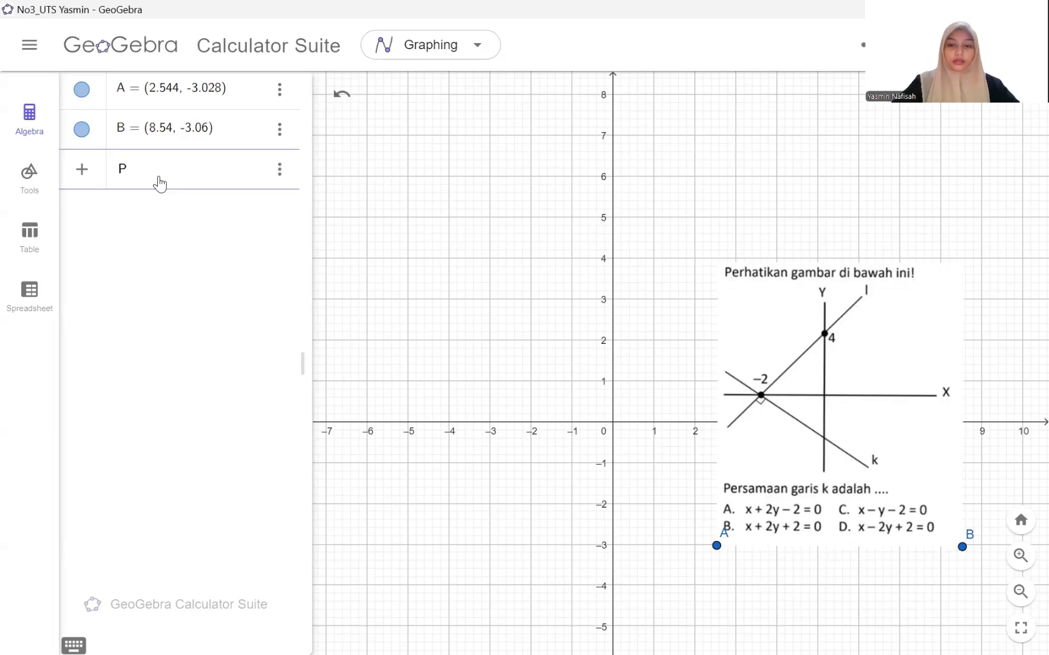
text(P = )
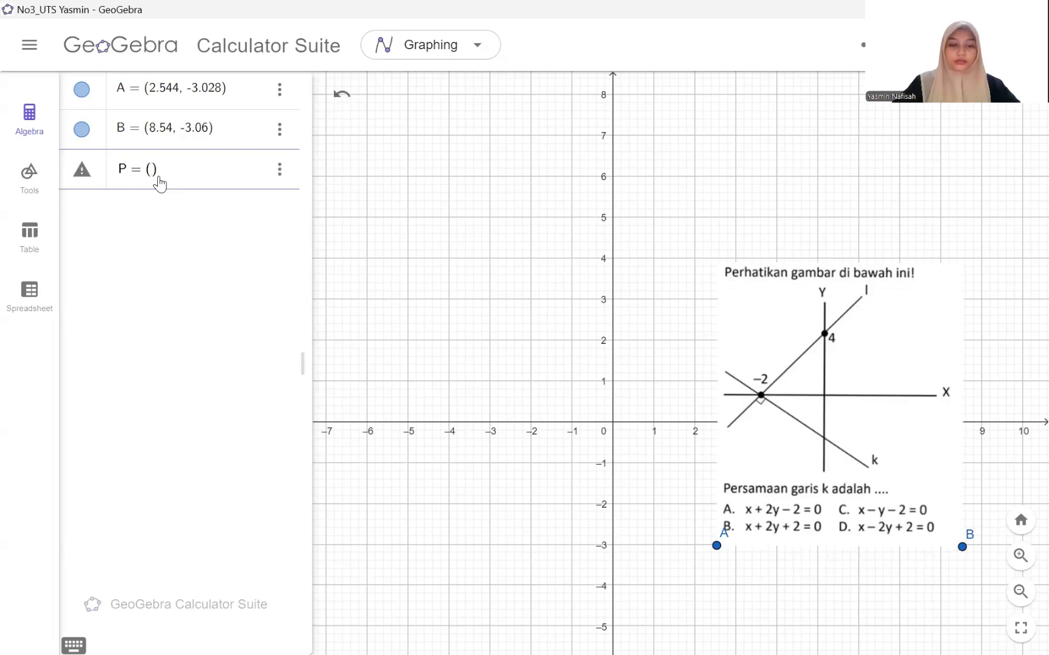
text((-2, 0)
key(Return)
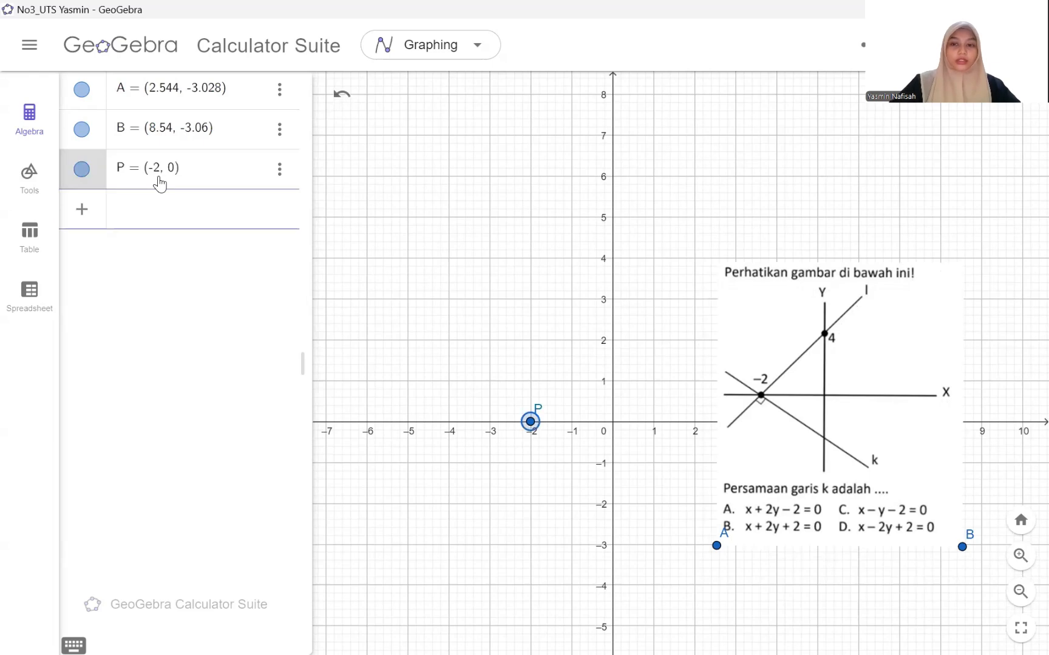
text(Q )
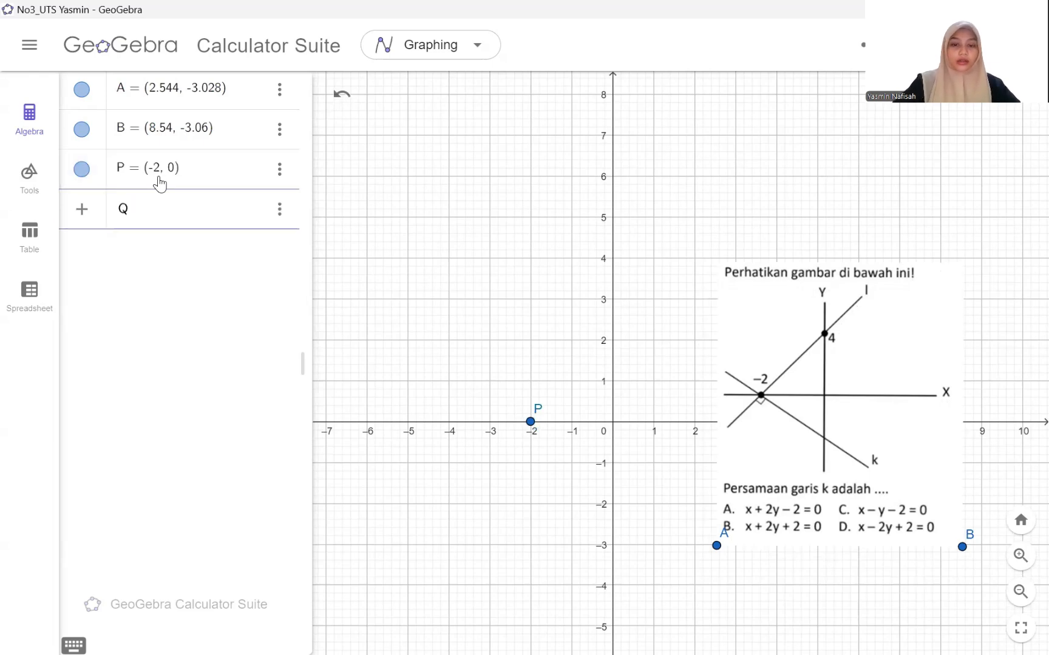
text(= (0, 4))
key(Return)
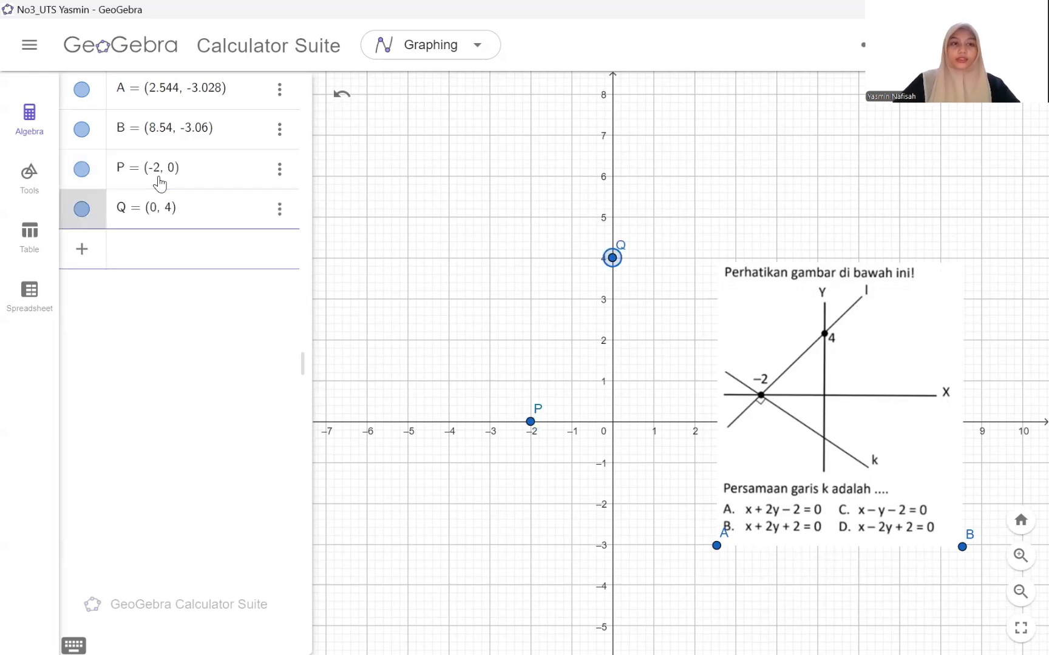
Draw line l through points P and Q on the axes.
click(31, 185)
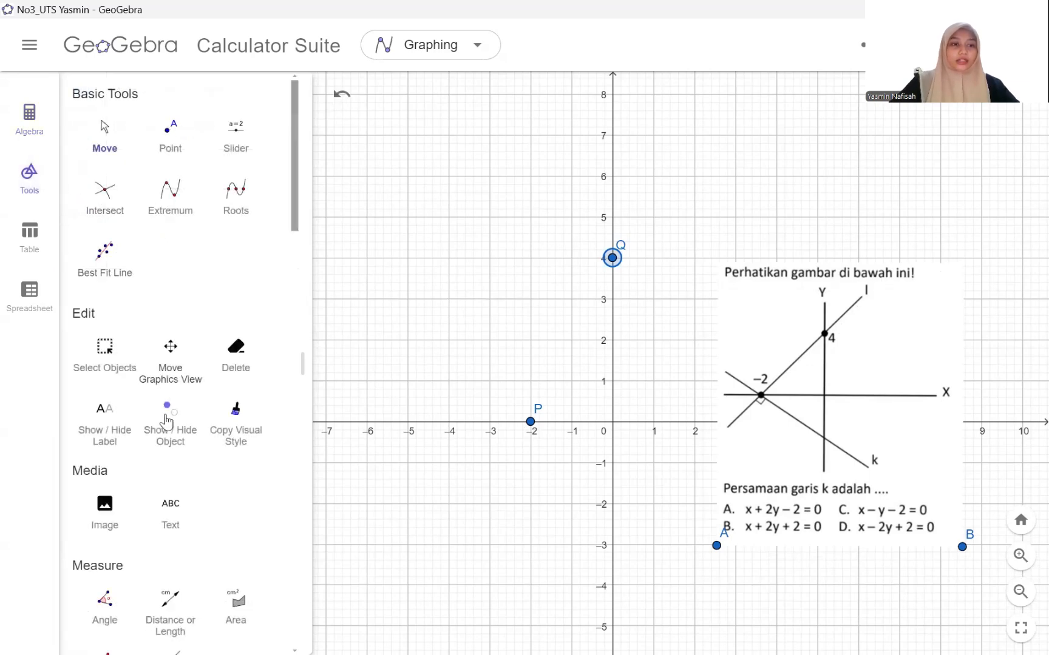
scroll(168, 425, down, 10)
click(169, 398)
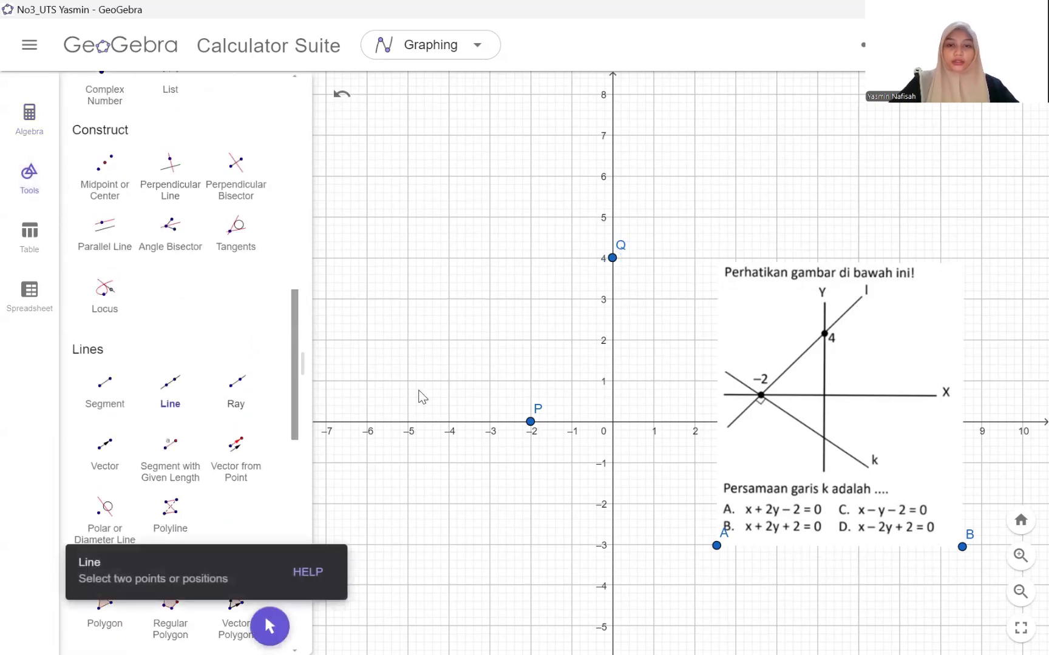
click(531, 421)
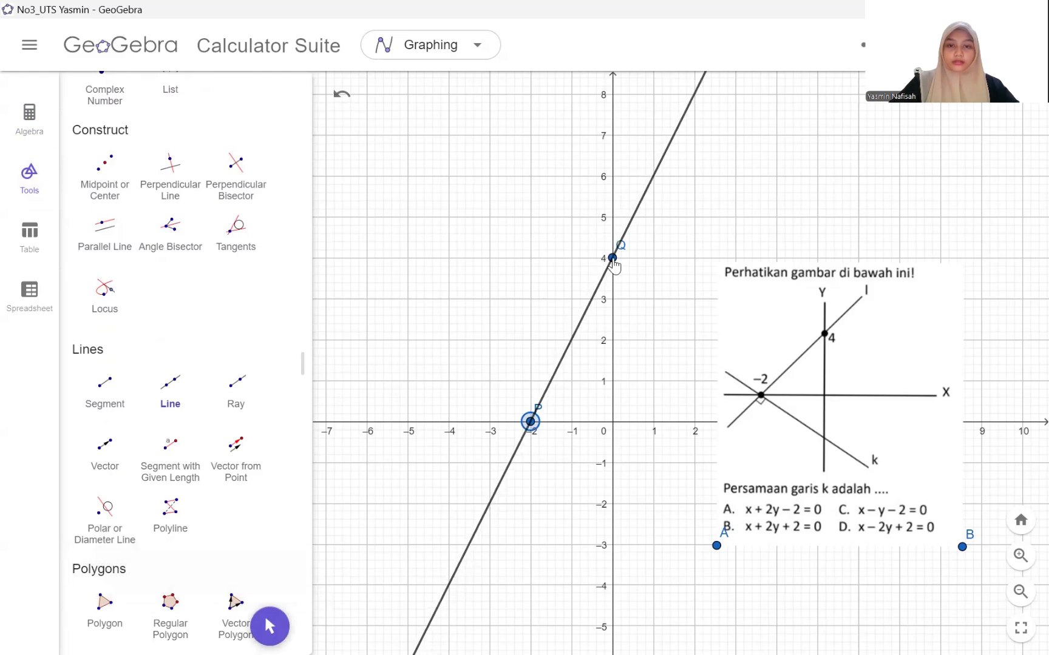
click(613, 259)
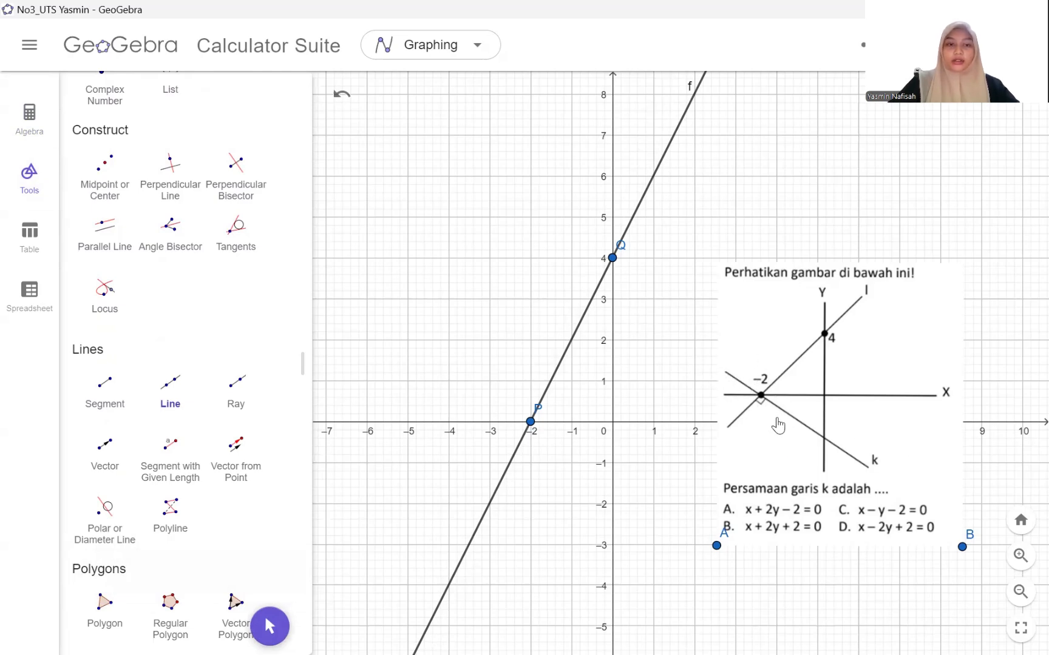
Construct the line perpendicular to line l (through P and Q) that passes through point P.
scroll(134, 385, down, 3)
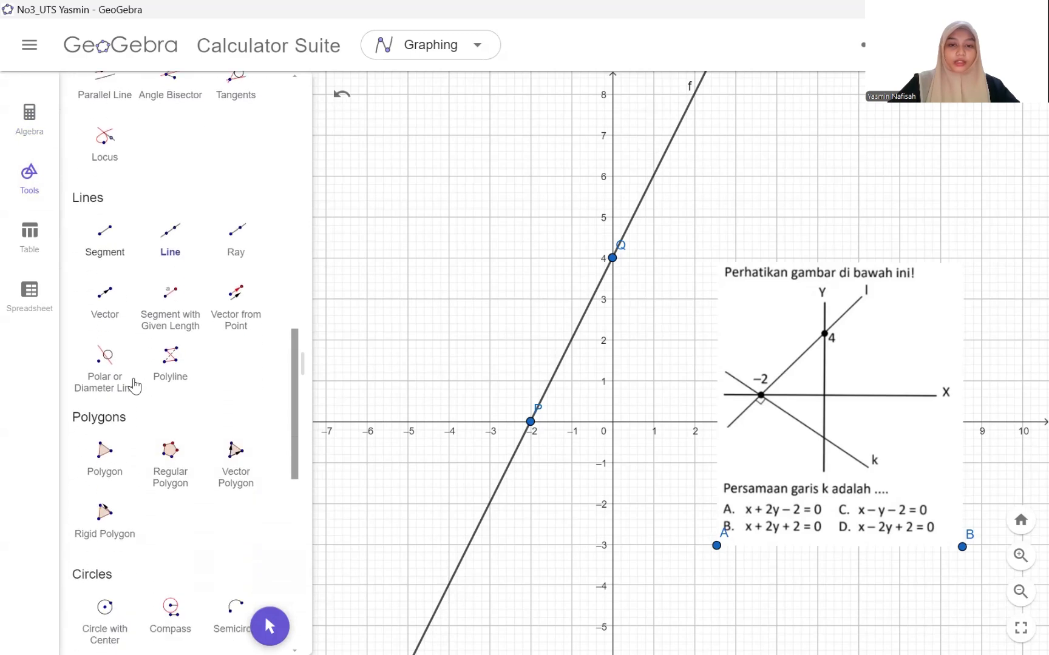
scroll(135, 386, down, 5)
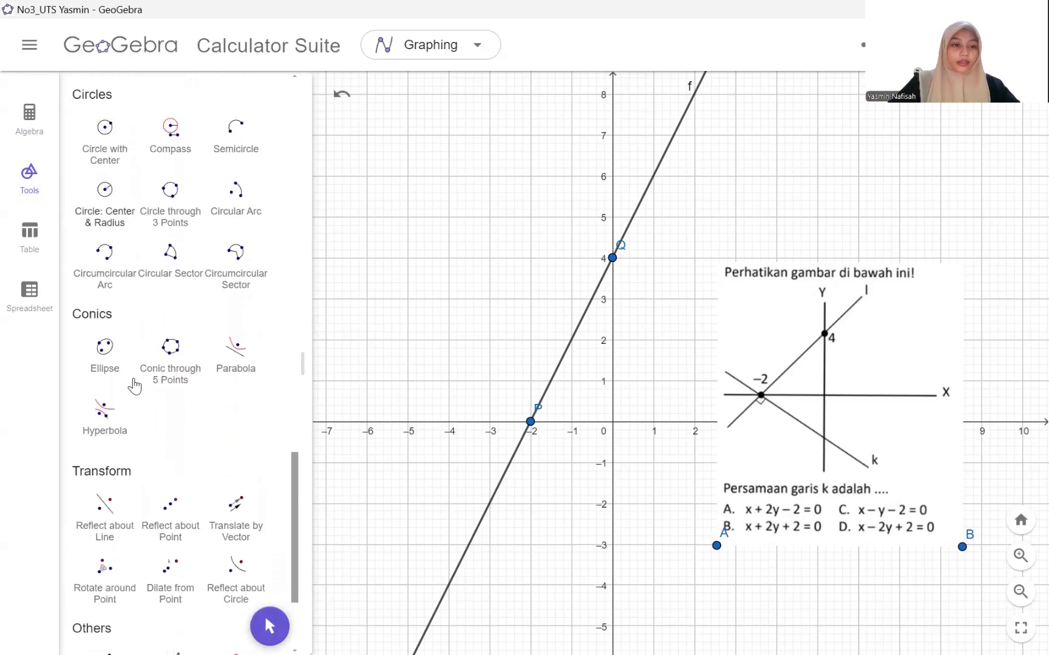
scroll(135, 386, up, 15)
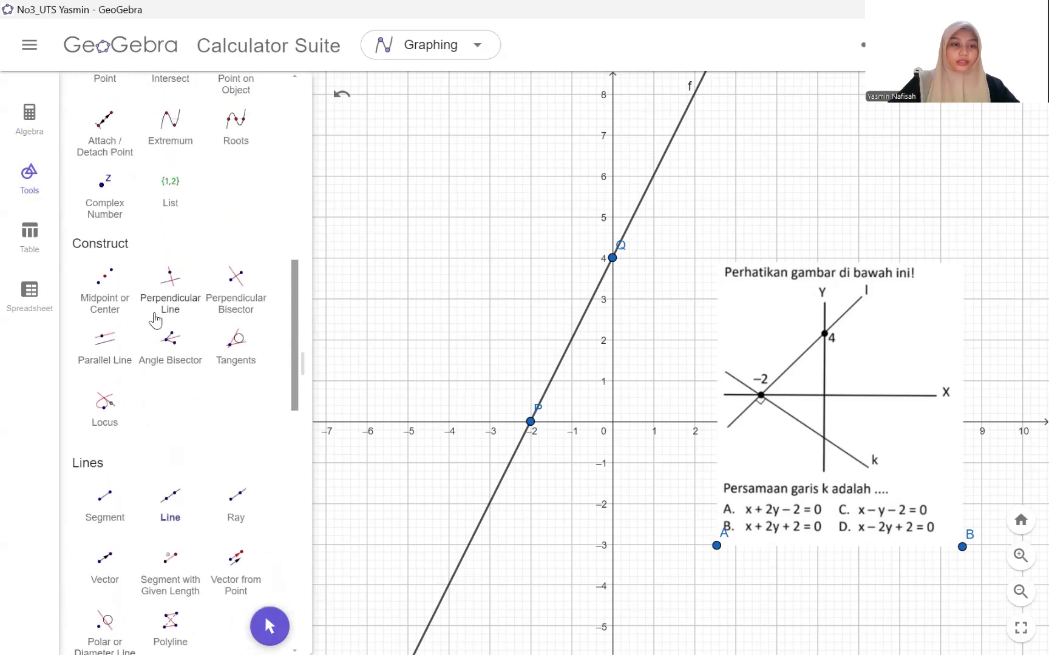
click(156, 317)
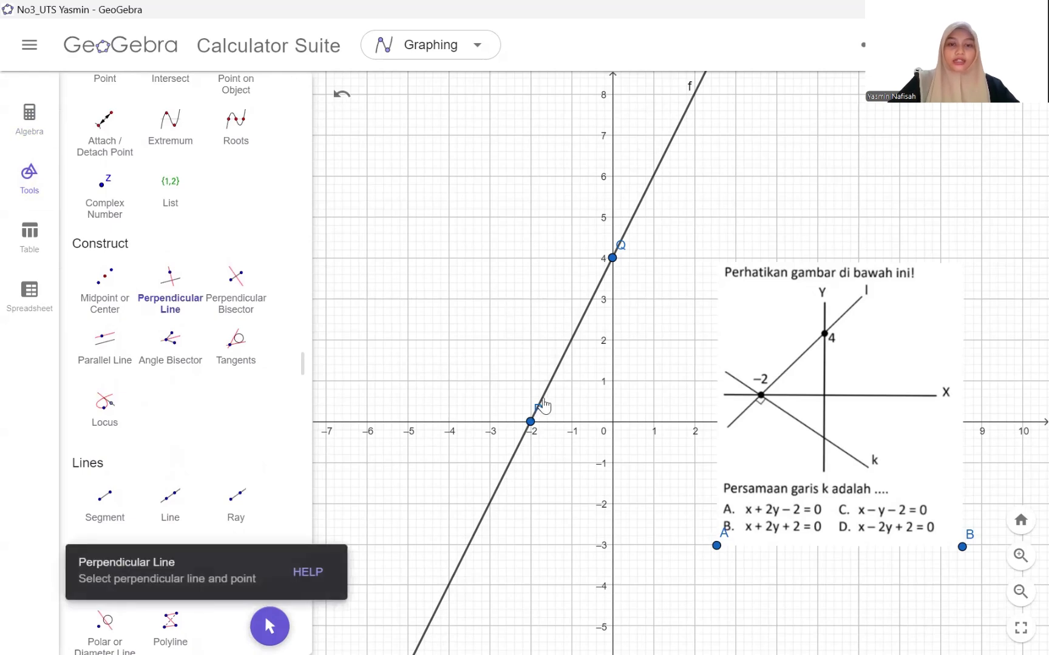
click(542, 400)
click(531, 425)
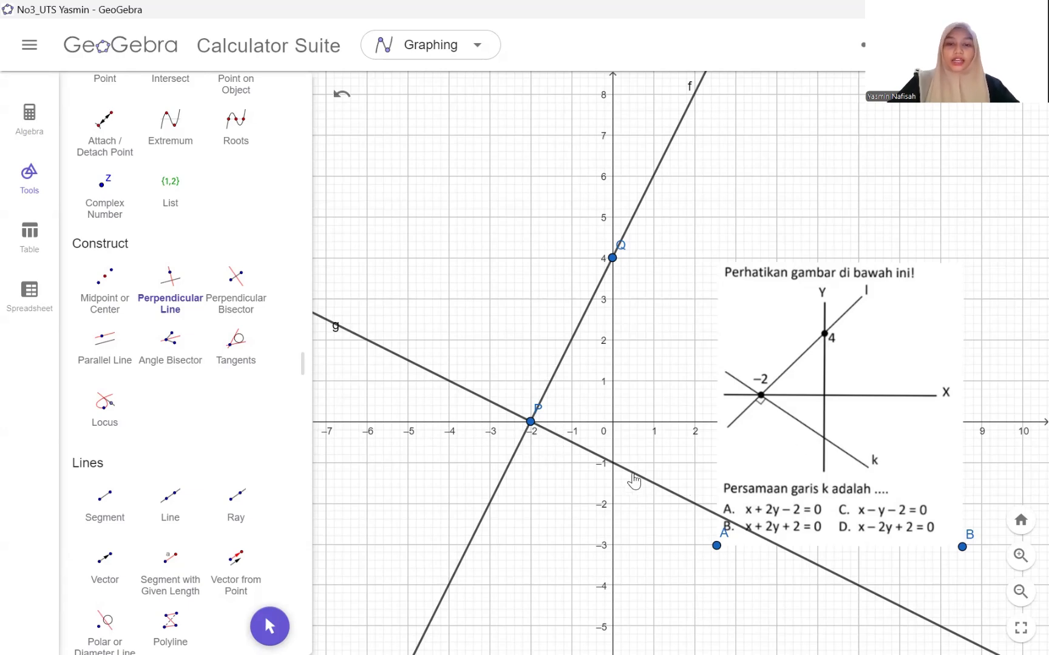
Label the perpendicular line with its name and value in the form a x + b y + c = 0, and move the problem image clear of it.
right_click(633, 481)
click(460, 393)
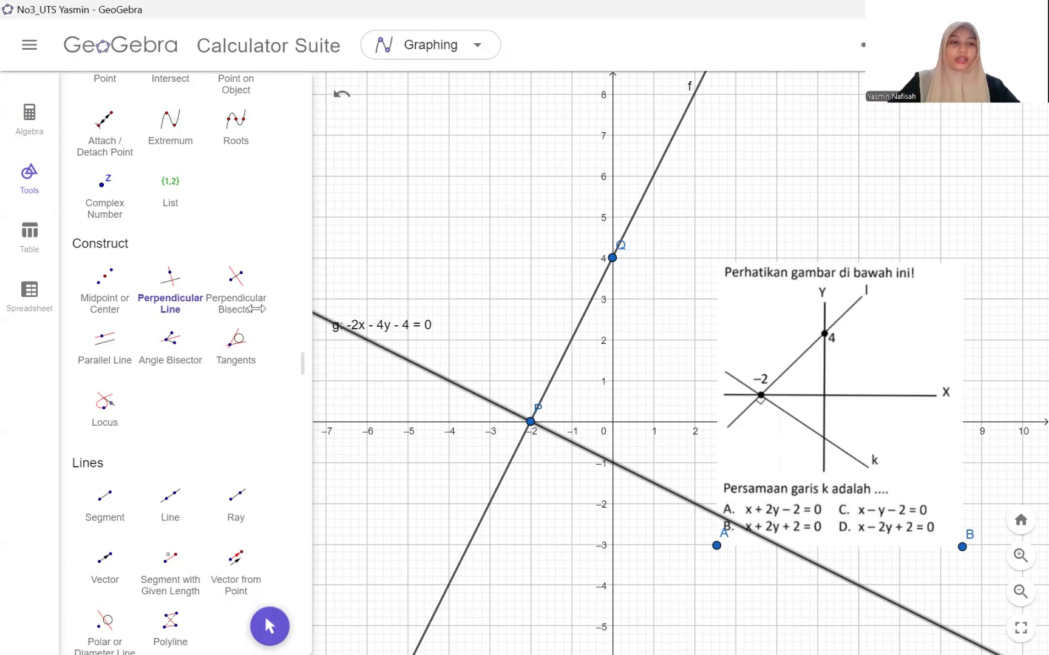
key(Escape)
drag(823, 389, 785, 321)
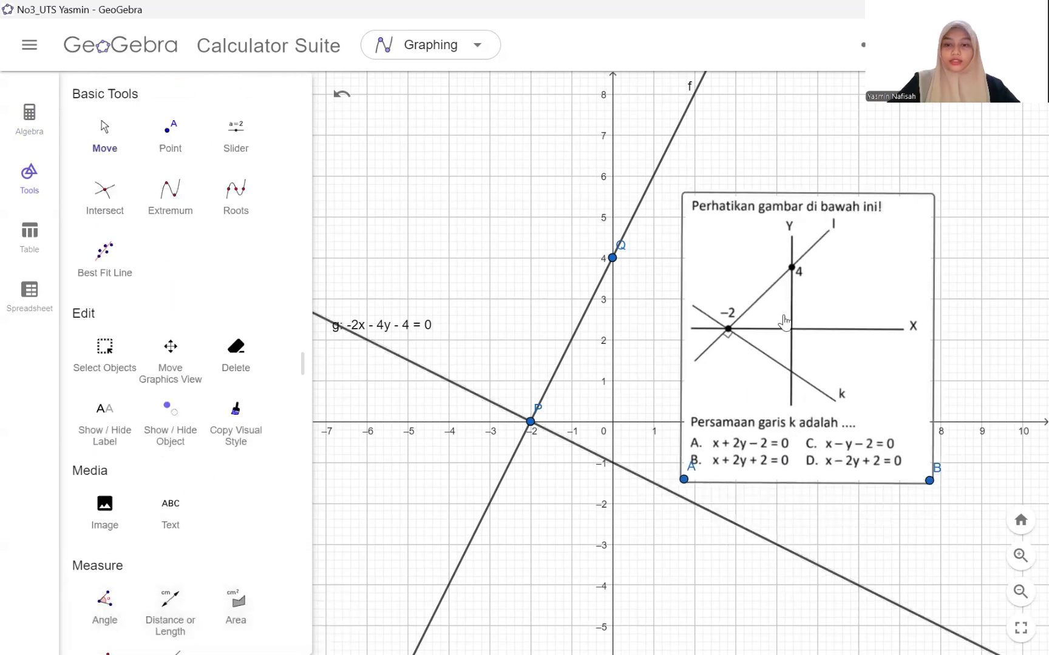